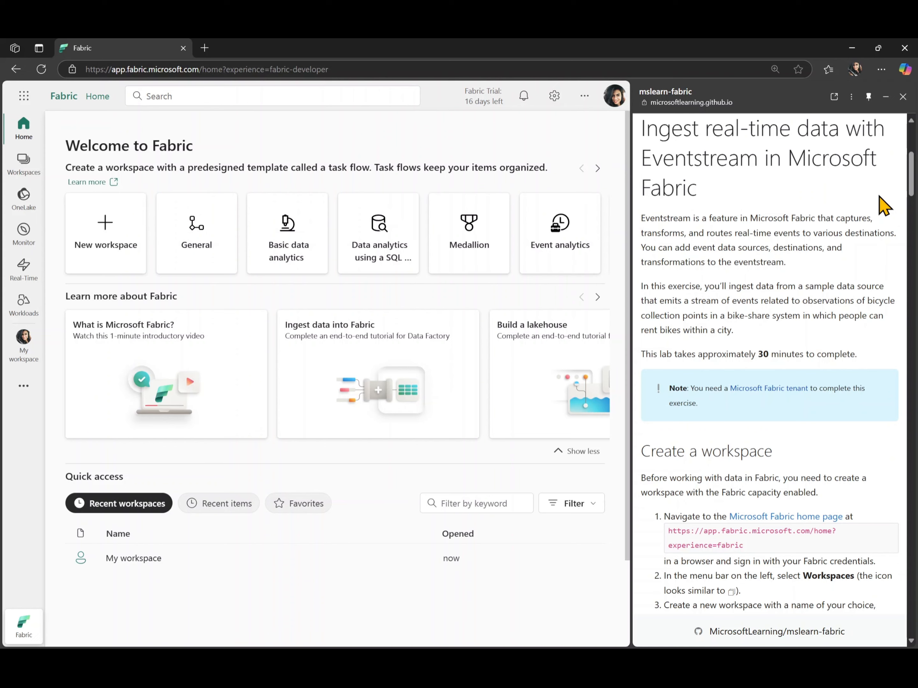
# Start a new workspace and name it dp700lab8
pyautogui.scroll(-8, 883, 204)
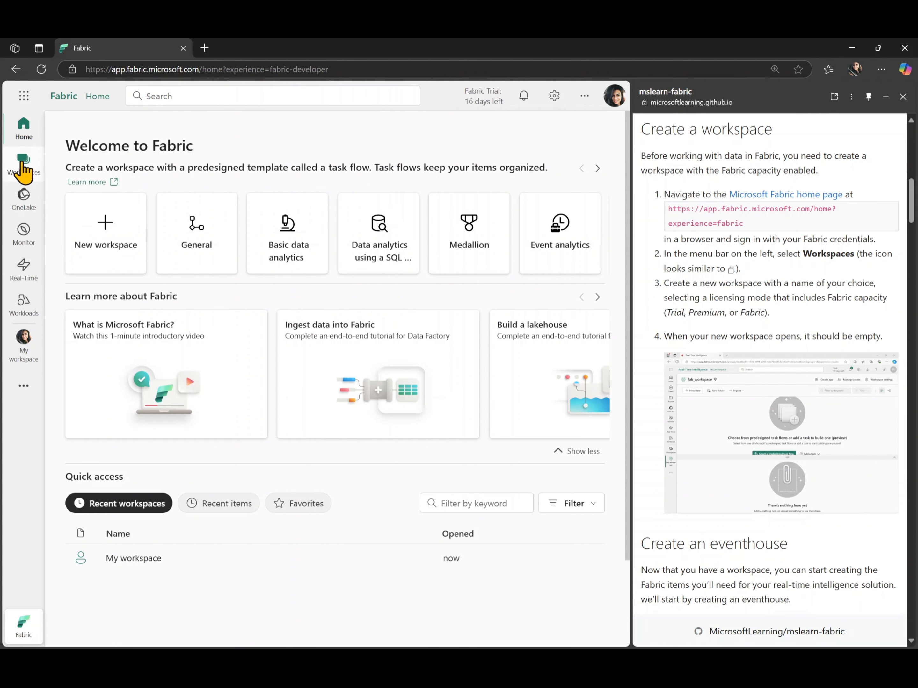
pyautogui.click(25, 172)
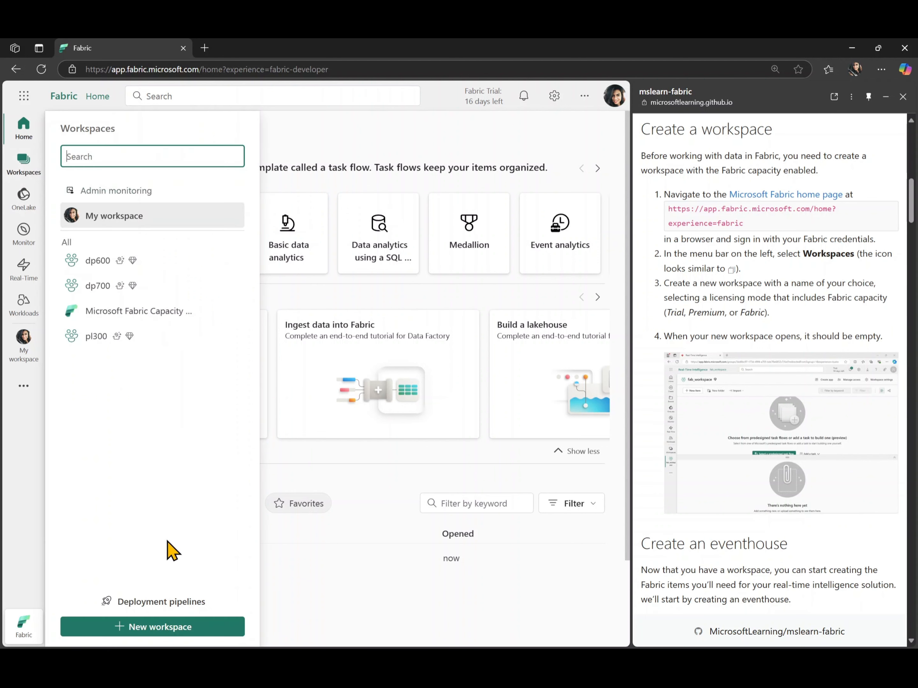
pyautogui.click(158, 630)
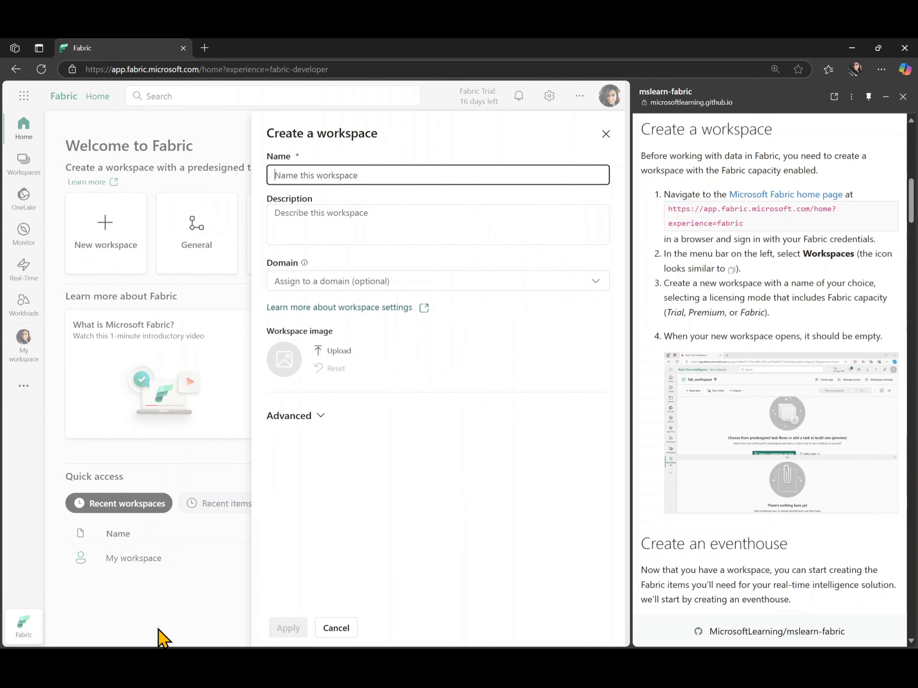
pyautogui.write('dp7')
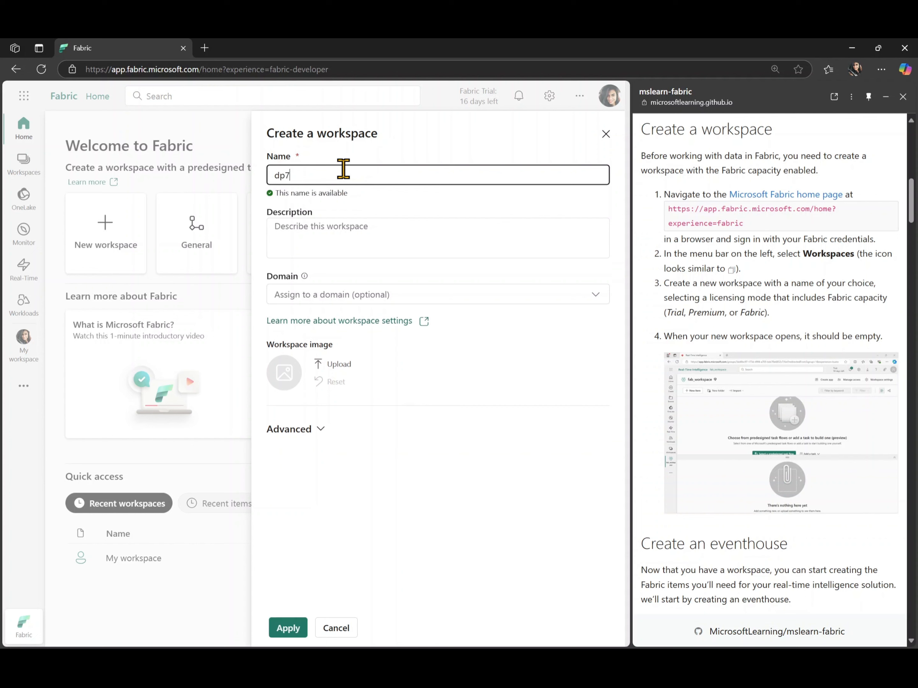
pyautogui.write('00lab8')
# Create the workspace with the Trial license mode in its advanced settings and collapse its task flow area
pyautogui.click(316, 431)
pyautogui.scroll(-5, 317, 434)
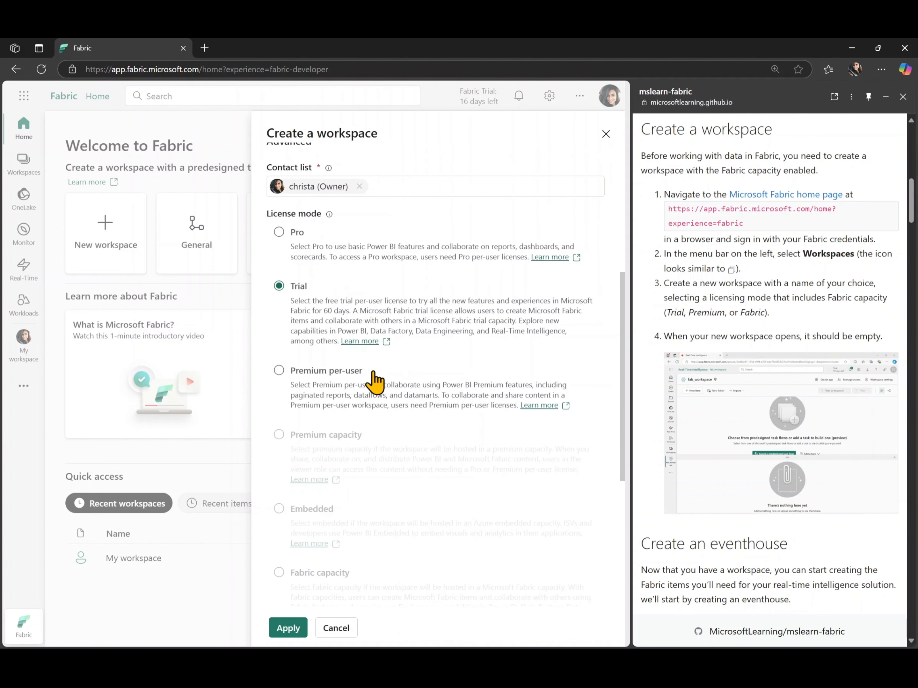
pyautogui.scroll(-1, 414, 440)
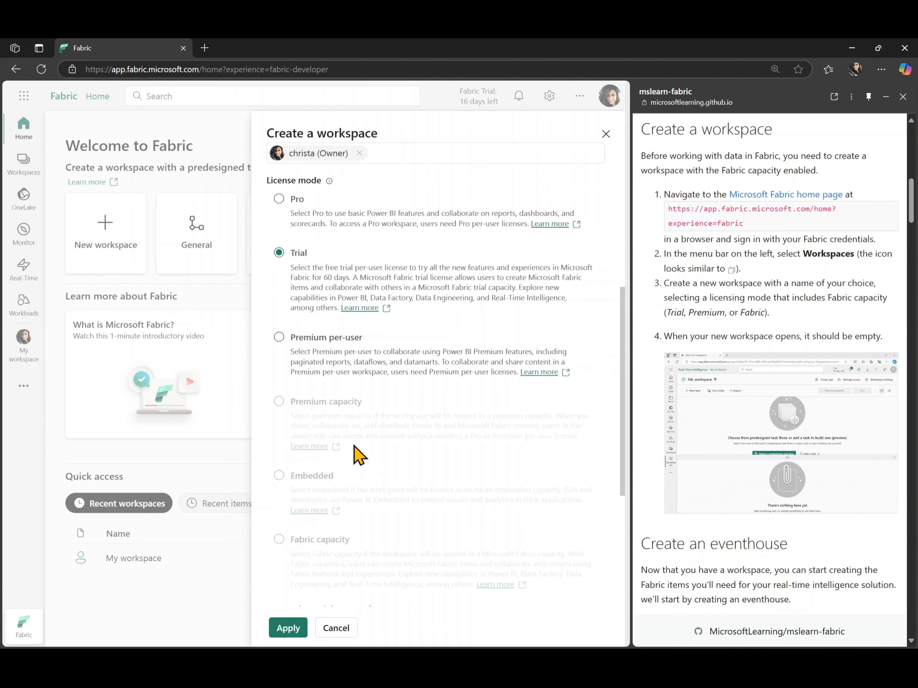
pyautogui.scroll(-1, 354, 452)
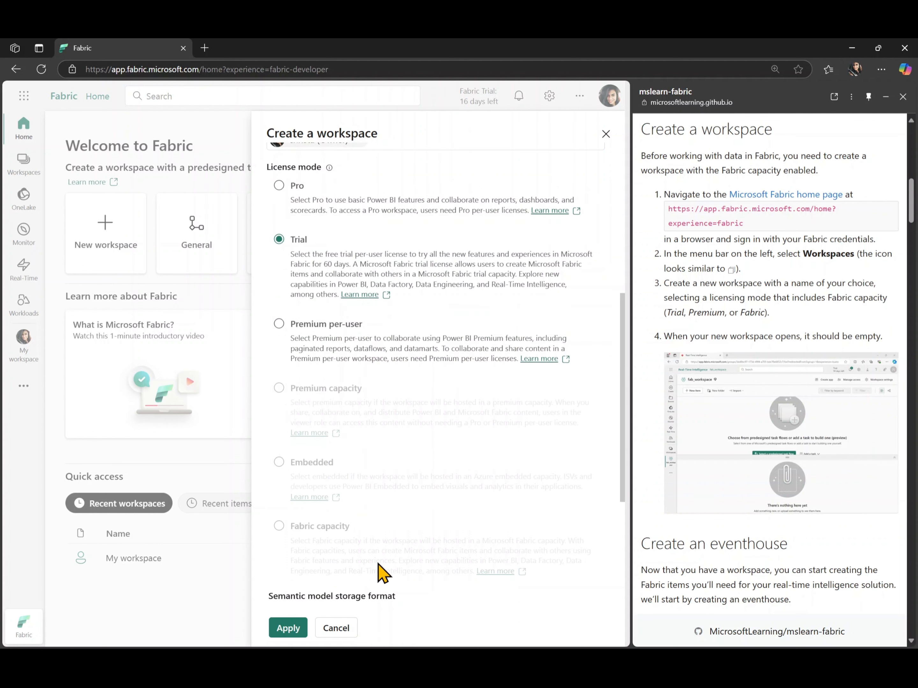
pyautogui.click(288, 628)
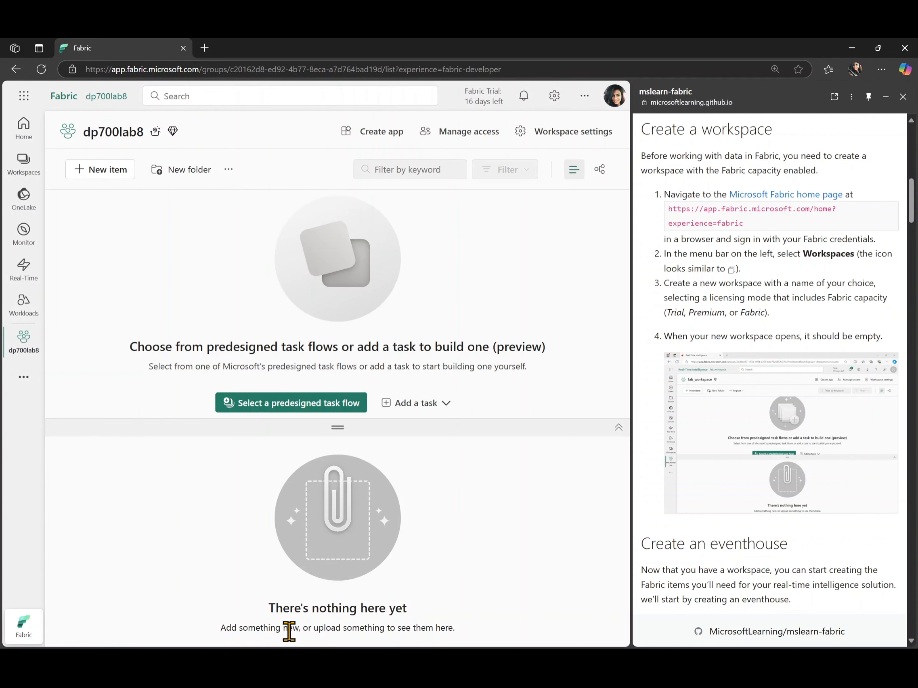
pyautogui.click(617, 428)
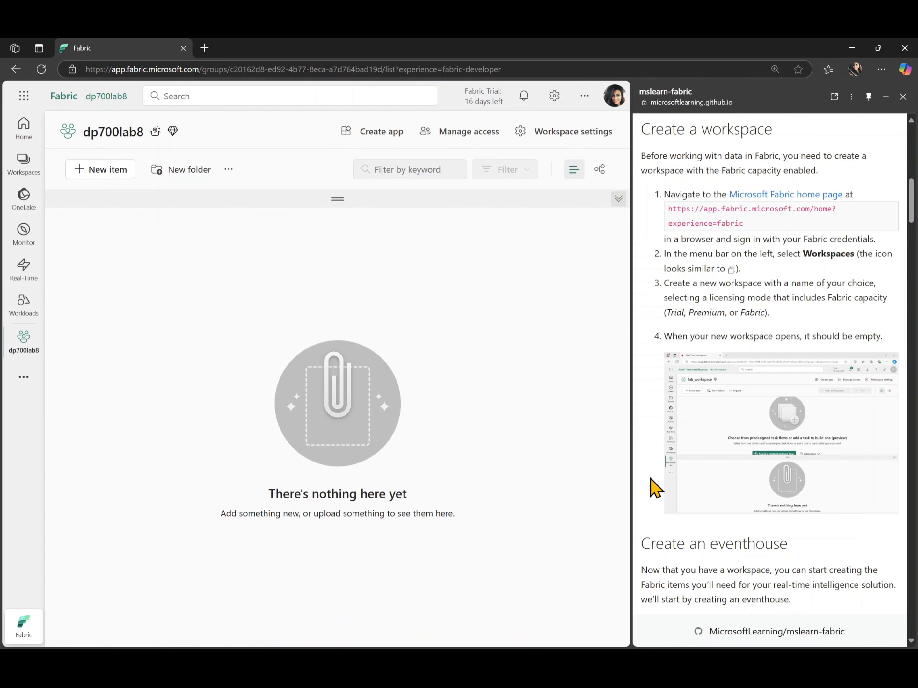
# Create a new Eventhouse item named dp700lab8 in the workspace
pyautogui.scroll(-8, 654, 488)
pyautogui.scroll(-1, 654, 488)
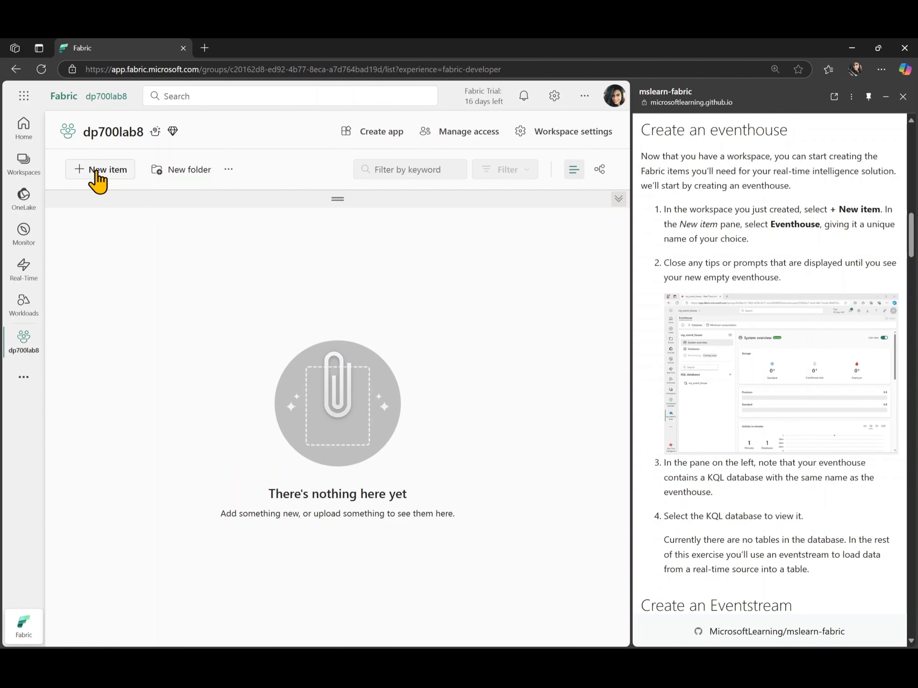
pyautogui.click(100, 183)
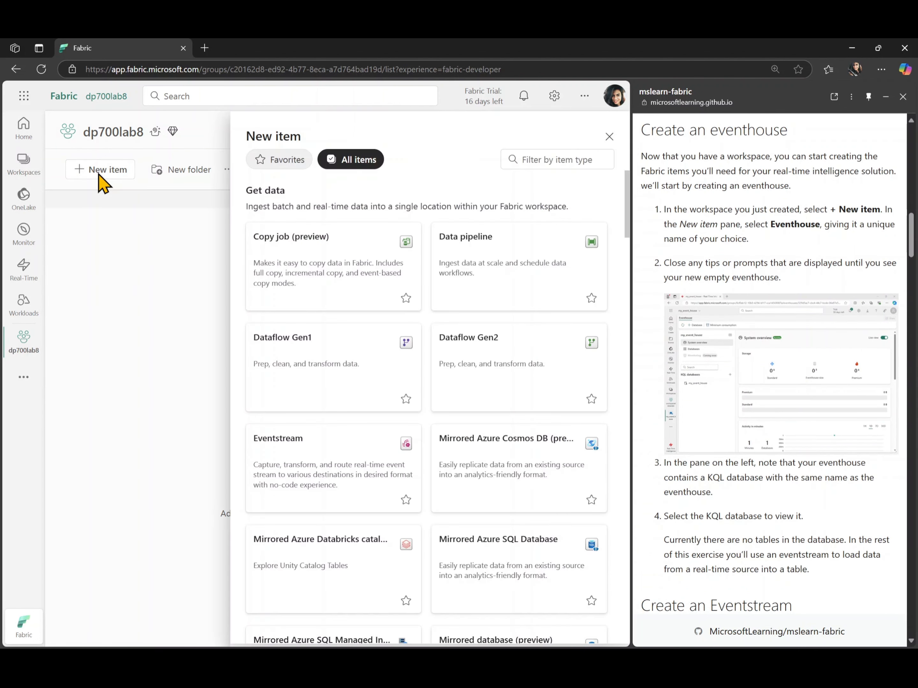
pyautogui.scroll(-7, 380, 444)
pyautogui.scroll(-8, 380, 444)
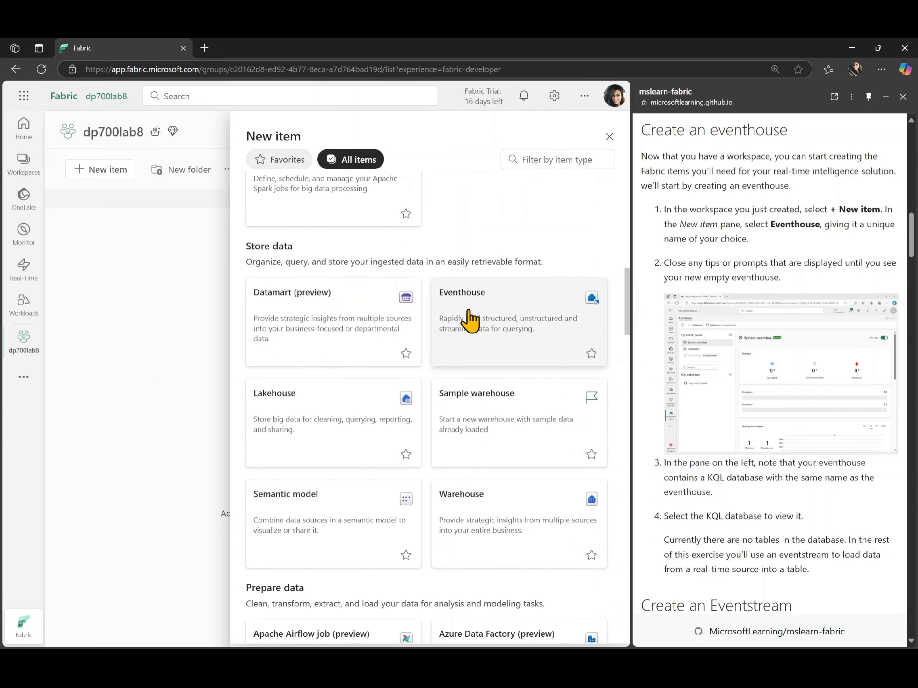
pyautogui.click(499, 320)
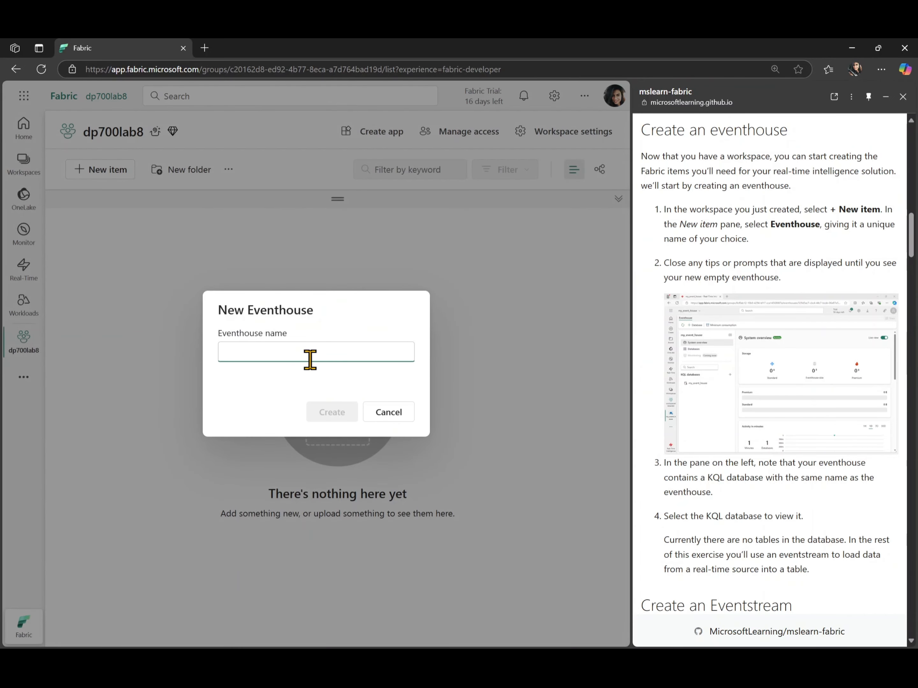
pyautogui.write('dp700')
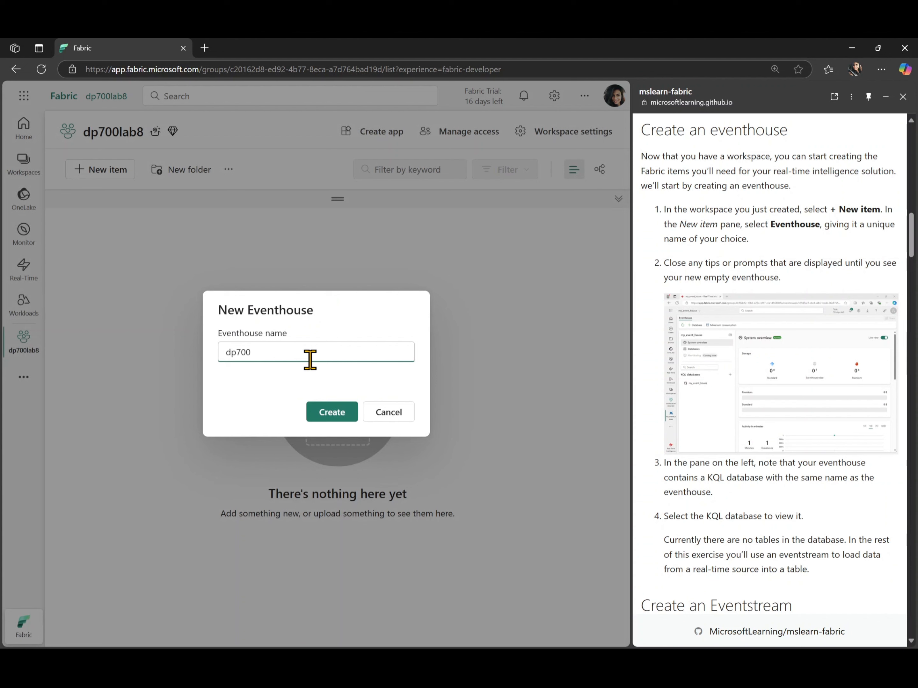
pyautogui.write('lab8')
pyautogui.click(339, 410)
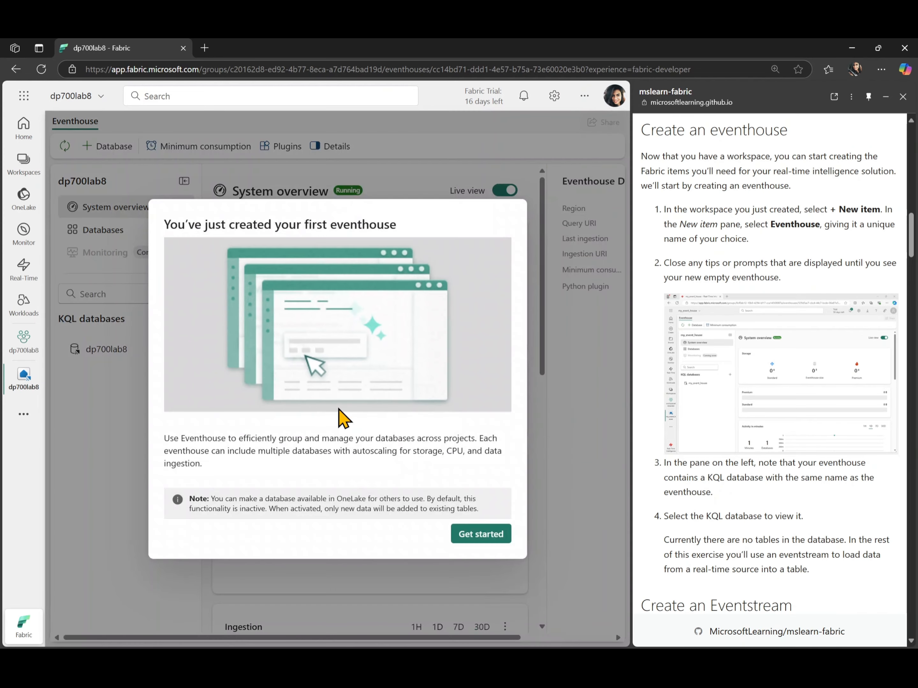
# Dismiss the eventhouse introduction and tips, and open the dp700lab8 KQL database
pyautogui.click(464, 535)
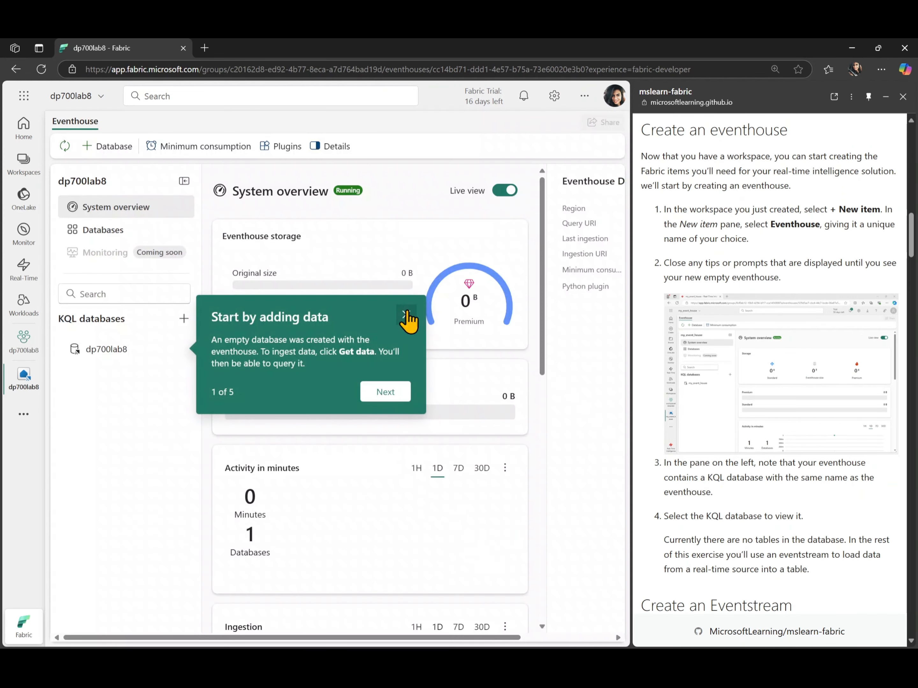
pyautogui.click(406, 314)
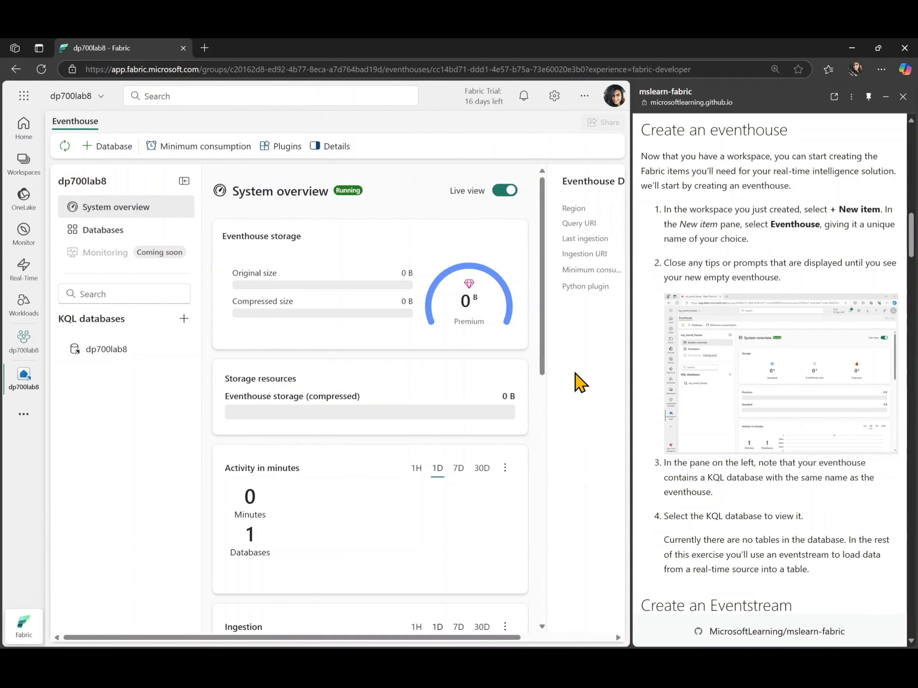
pyautogui.scroll(-2, 645, 412)
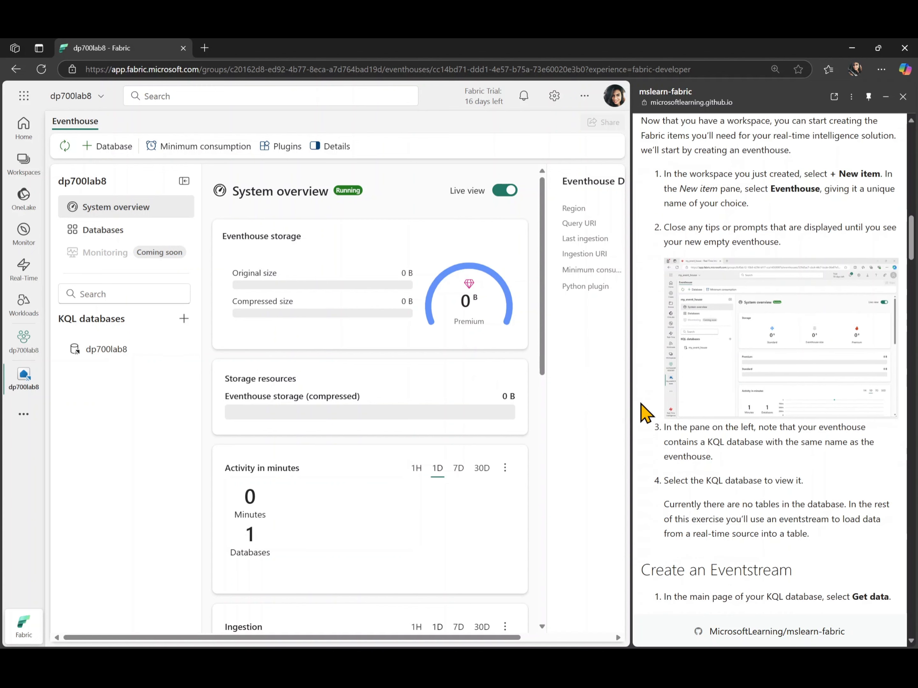
pyautogui.scroll(-2, 645, 412)
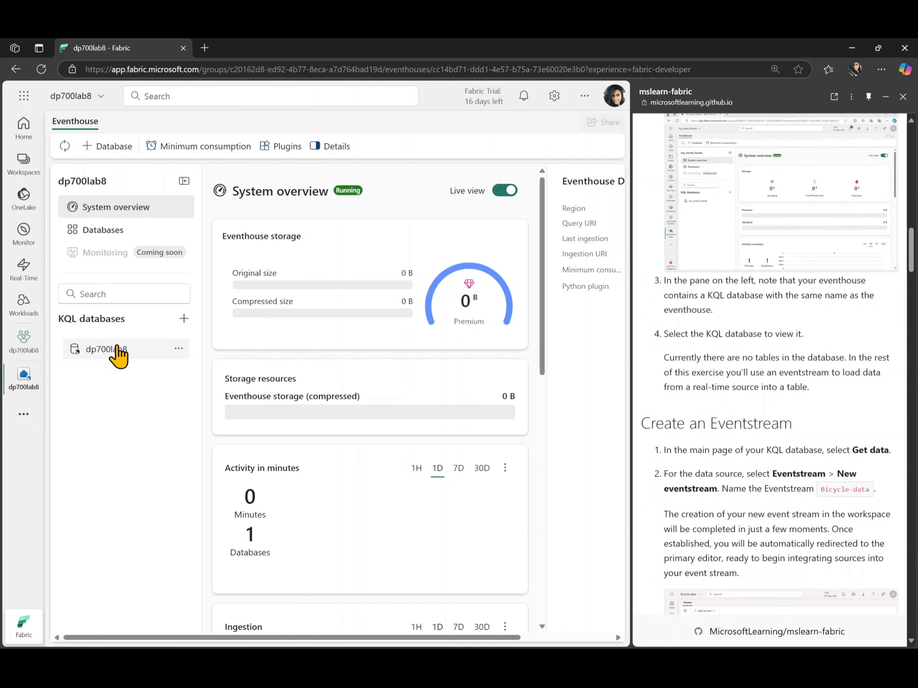
pyautogui.click(118, 352)
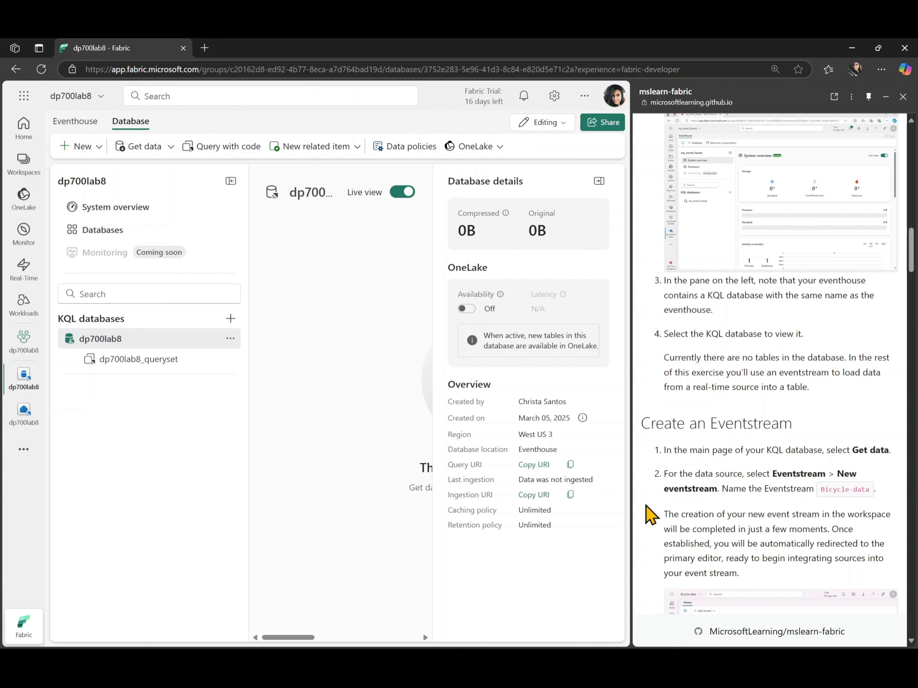
# Create a new Eventstream named Bicycle-data as the data source for the KQL database
pyautogui.scroll(-6, 653, 515)
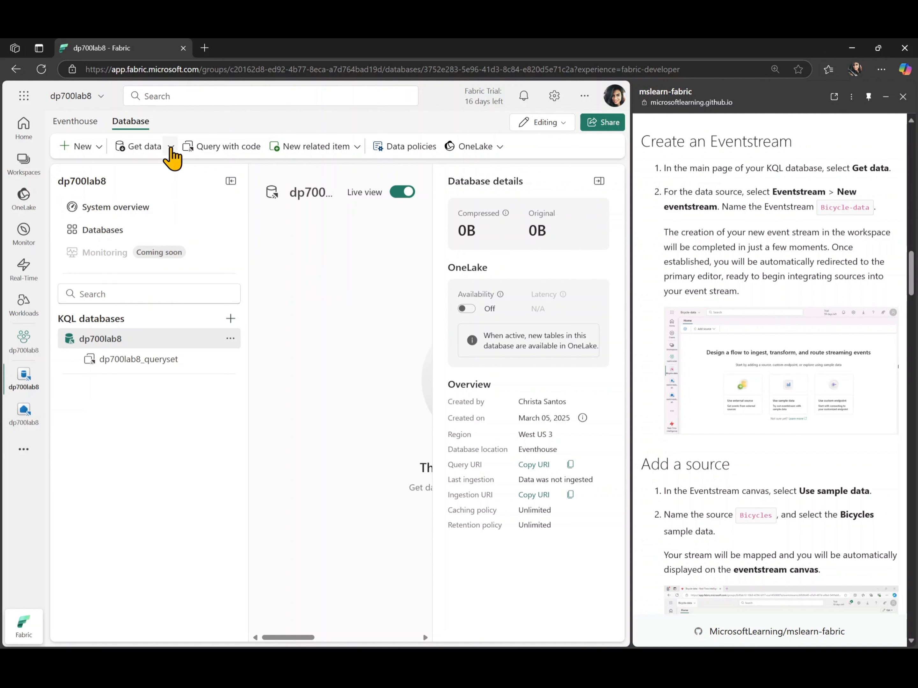
pyautogui.click(171, 147)
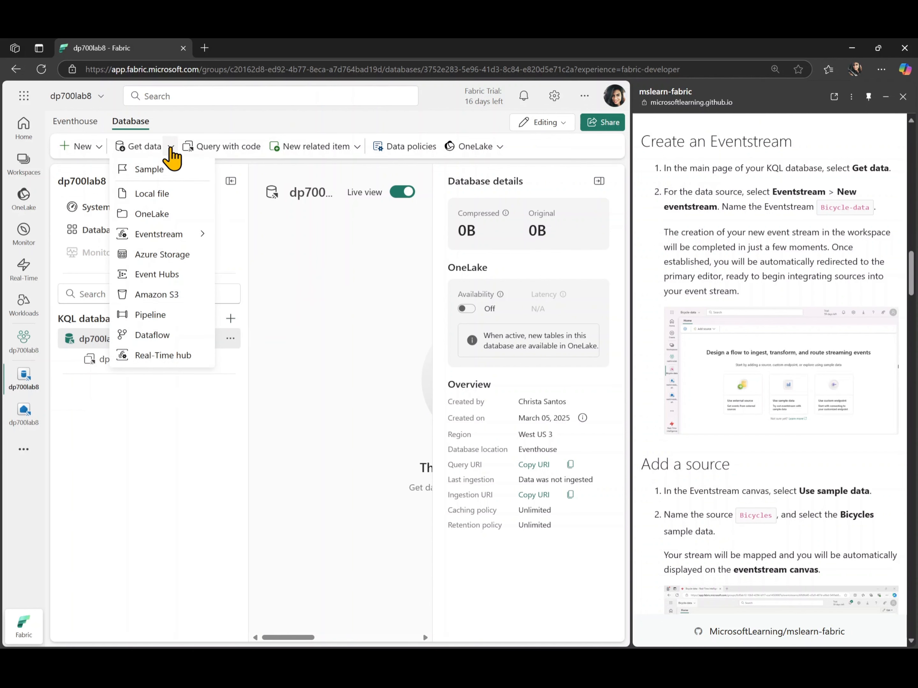
pyautogui.moveTo(145, 237)
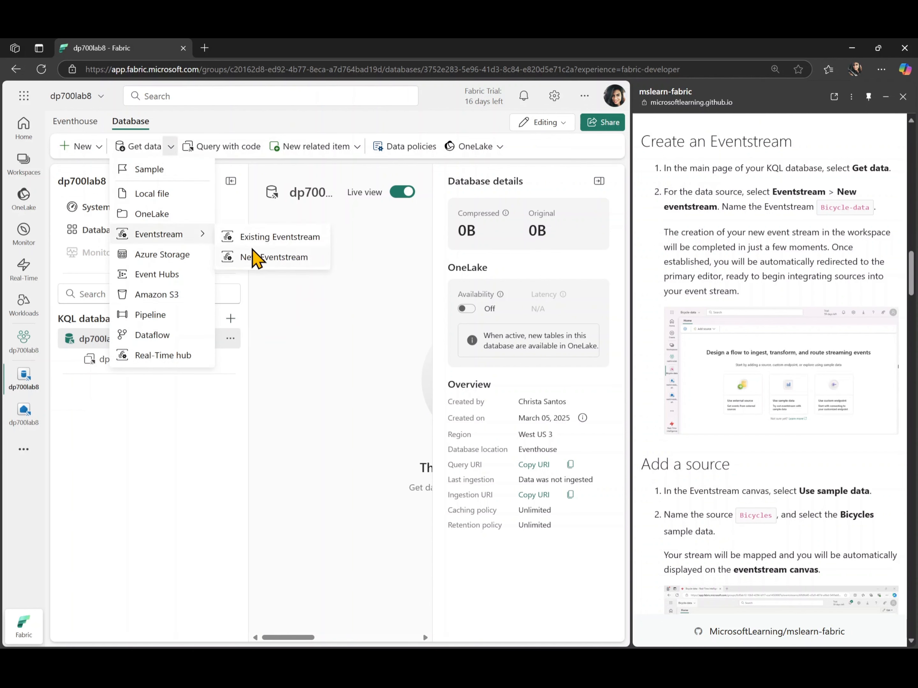
pyautogui.click(261, 259)
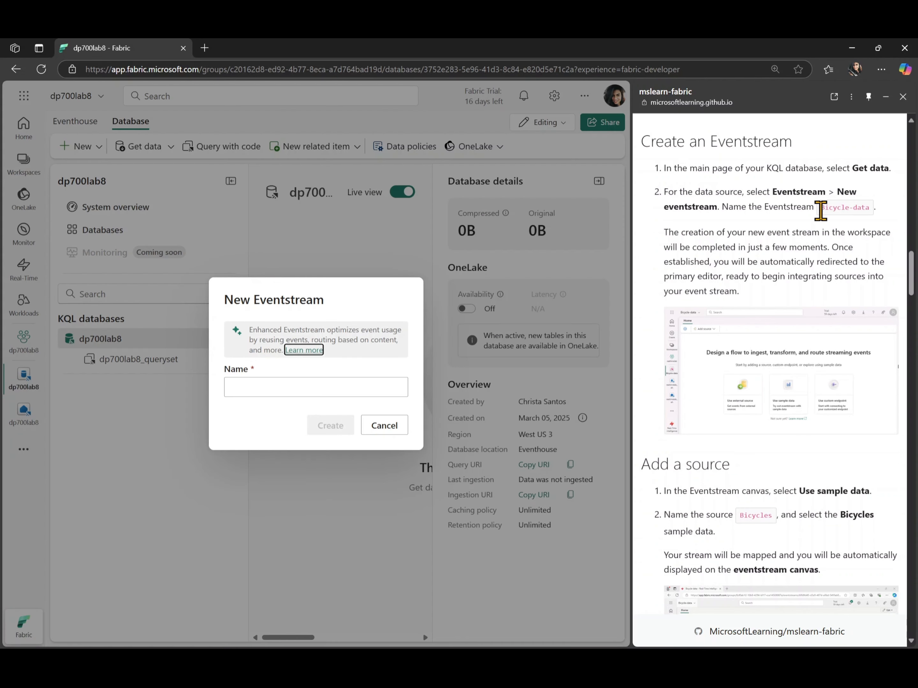
pyautogui.moveTo(822, 207); pyautogui.dragTo(872, 210)
pyautogui.hotkey('ctrl', 'c')
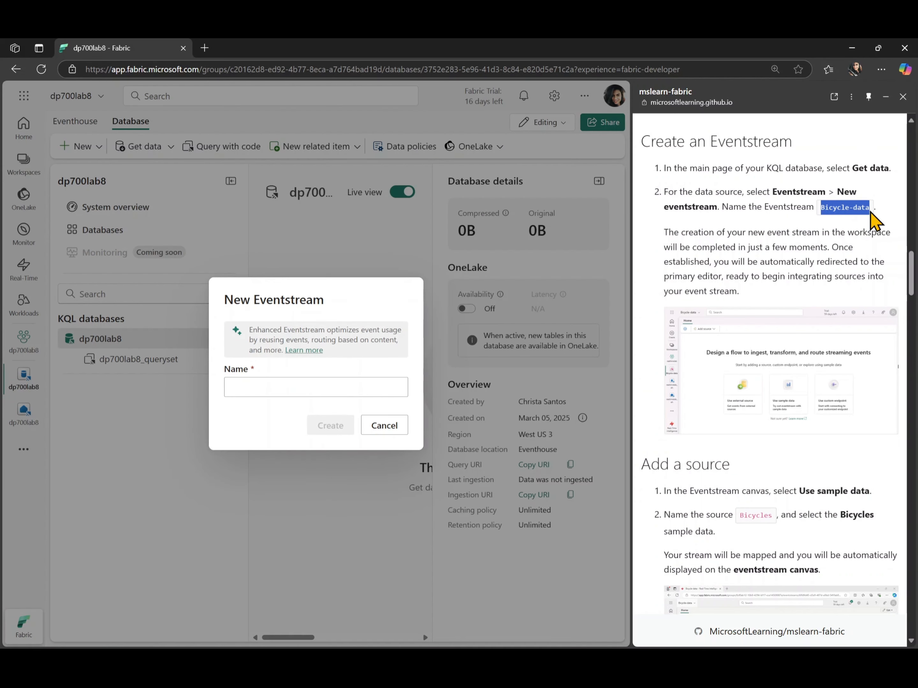
pyautogui.click(322, 392)
pyautogui.hotkey('ctrl', 'v')
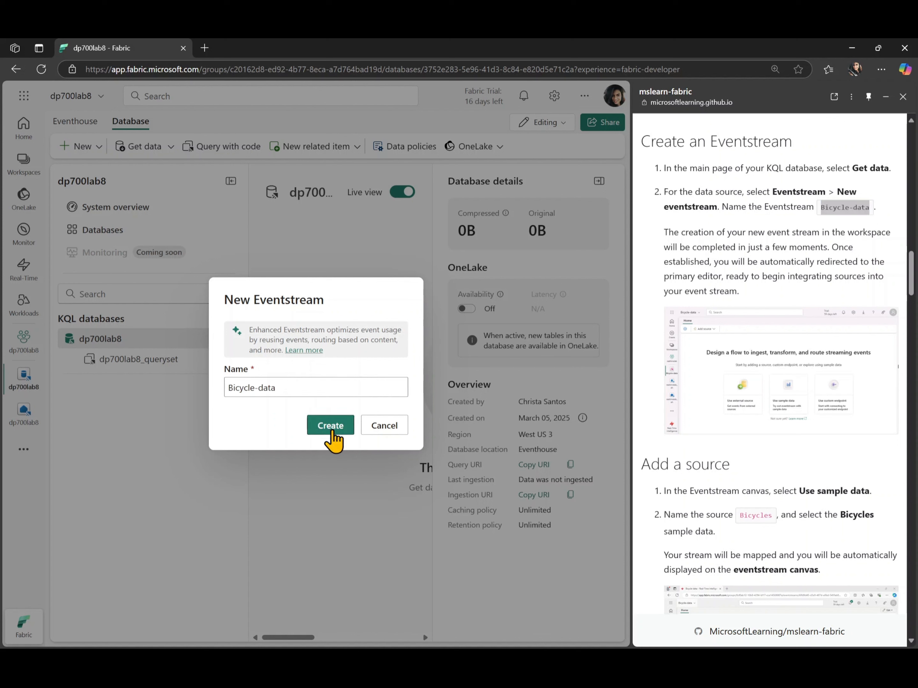
pyautogui.click(333, 429)
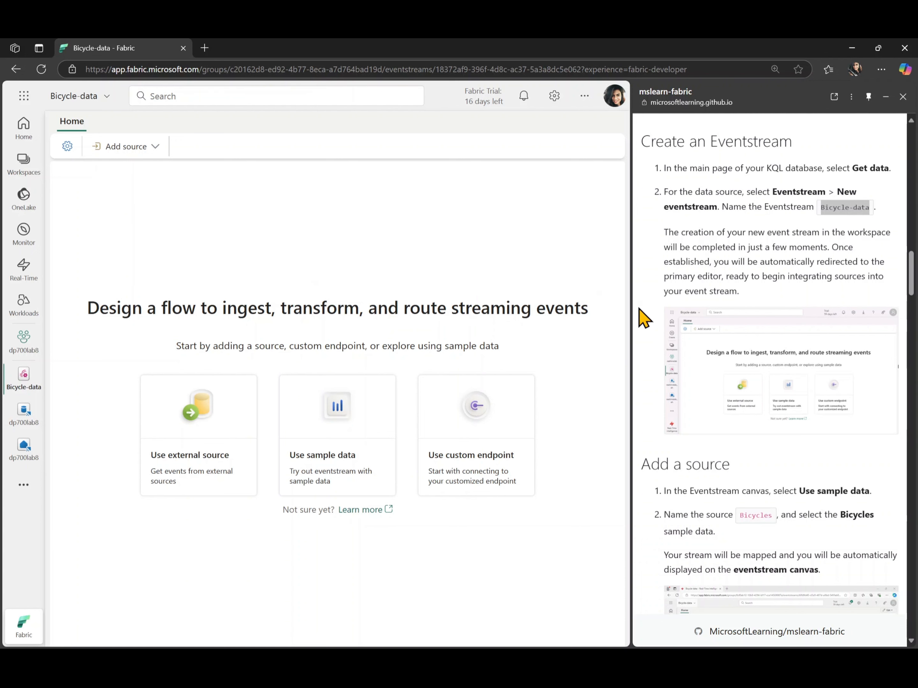
# Add a sample data source named Bicycles to the eventstream, using the Bicycles sample data
pyautogui.scroll(-1, 654, 329)
pyautogui.scroll(-7, 654, 329)
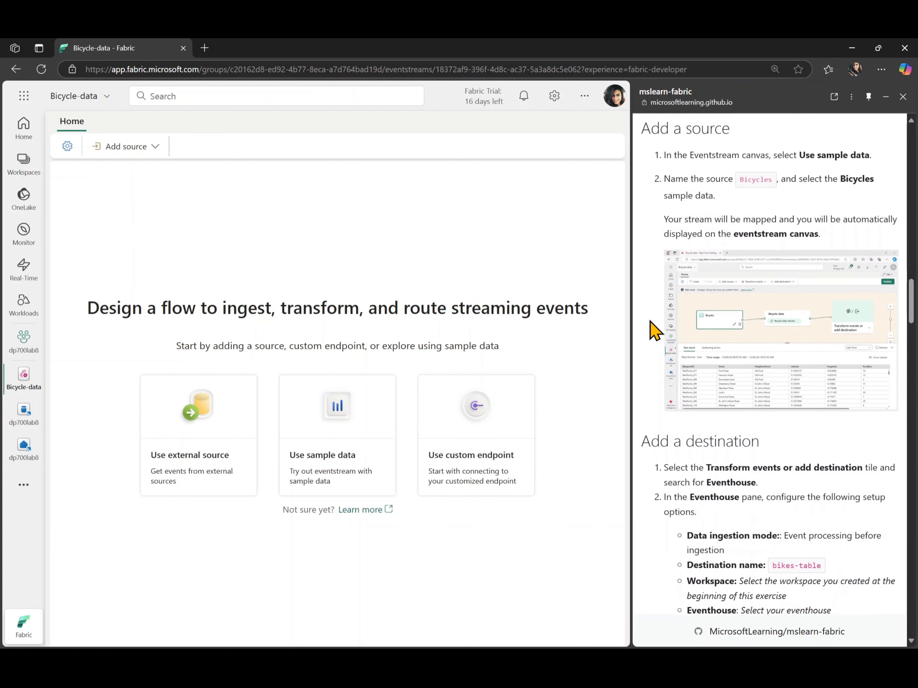
pyautogui.click(141, 150)
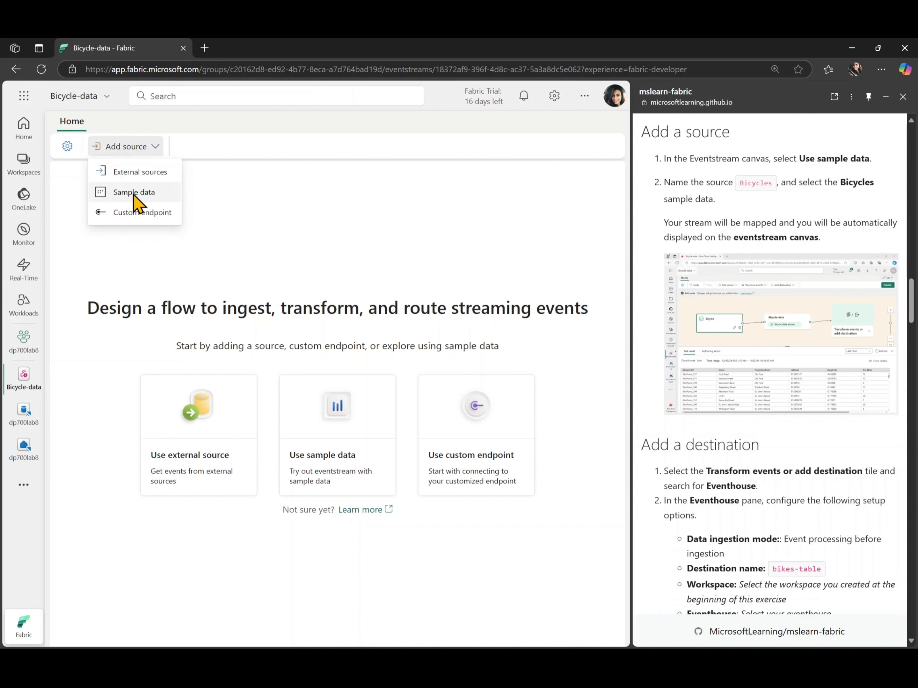
pyautogui.click(347, 458)
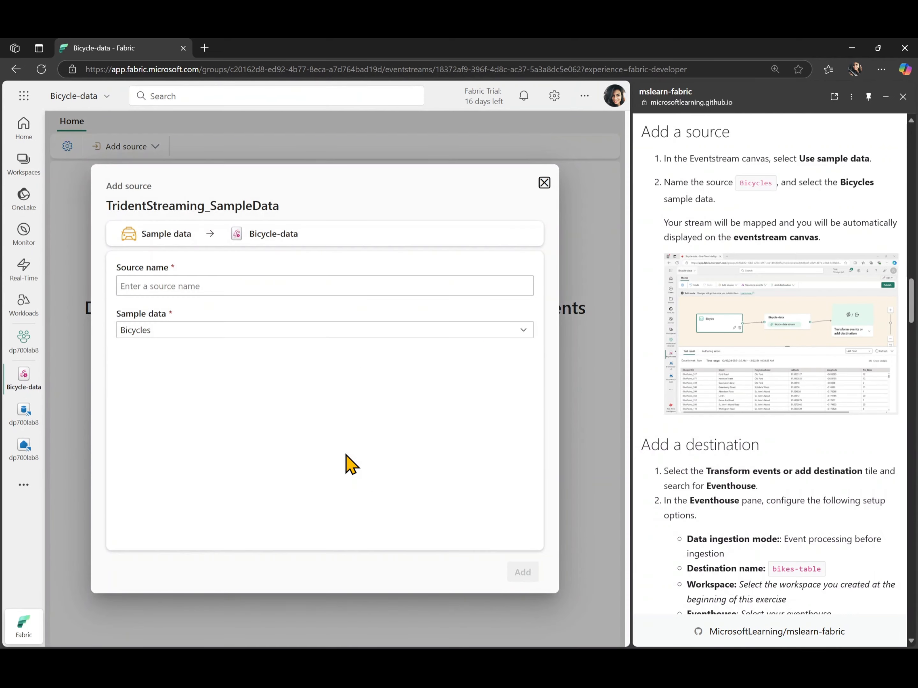
pyautogui.click(248, 336)
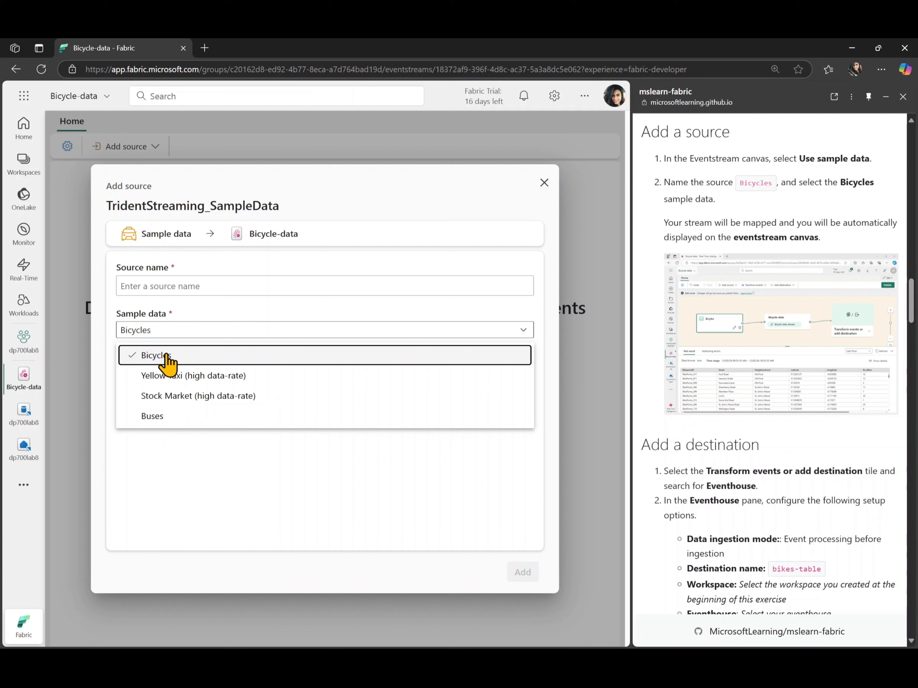
pyautogui.click(168, 358)
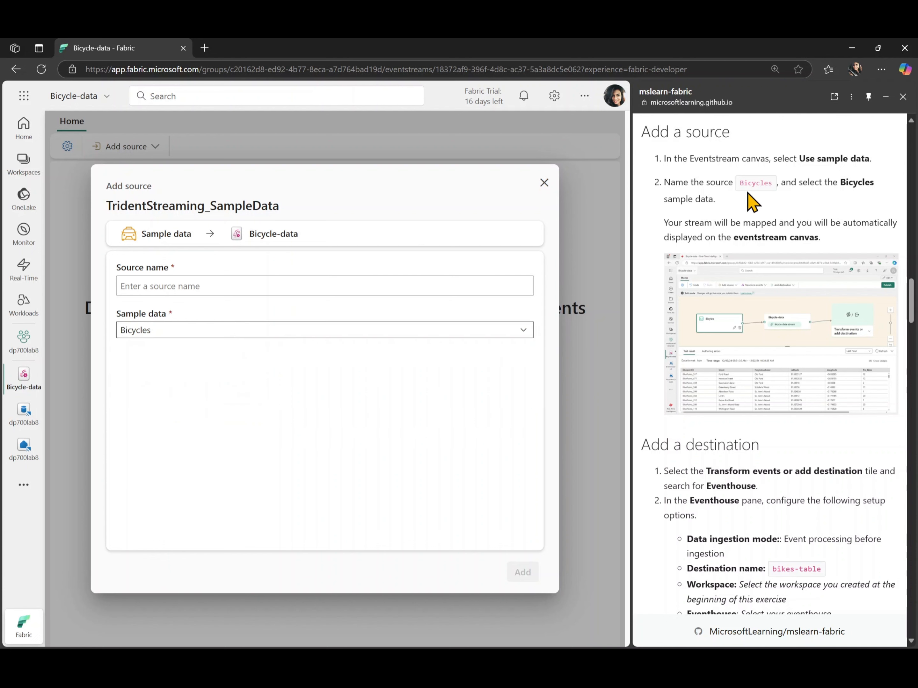
pyautogui.doubleClick(752, 183)
pyautogui.hotkey('ctrl', 'c')
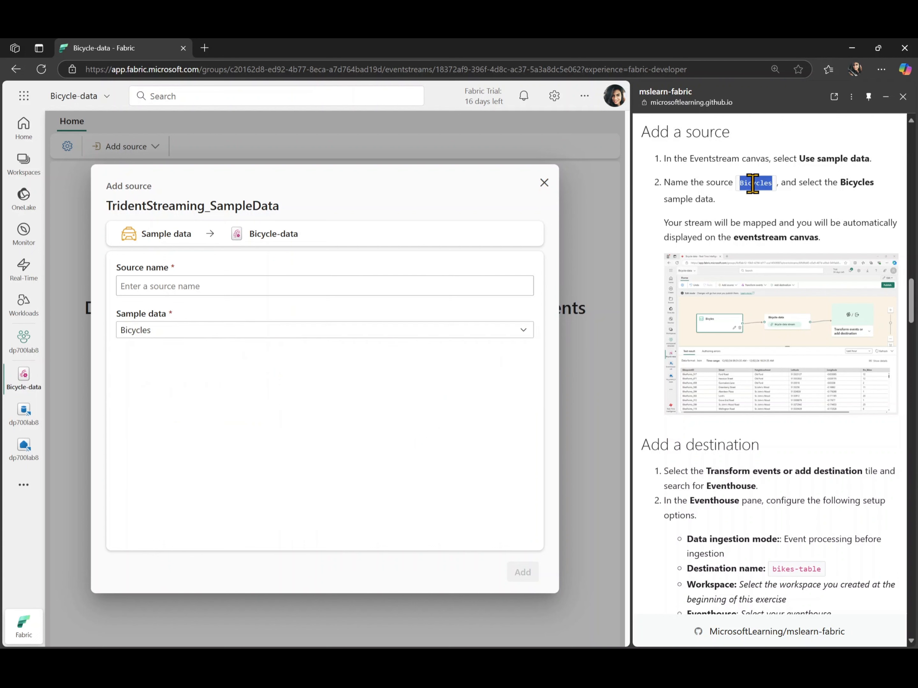
pyautogui.click(307, 279)
pyautogui.hotkey('ctrl', 'v')
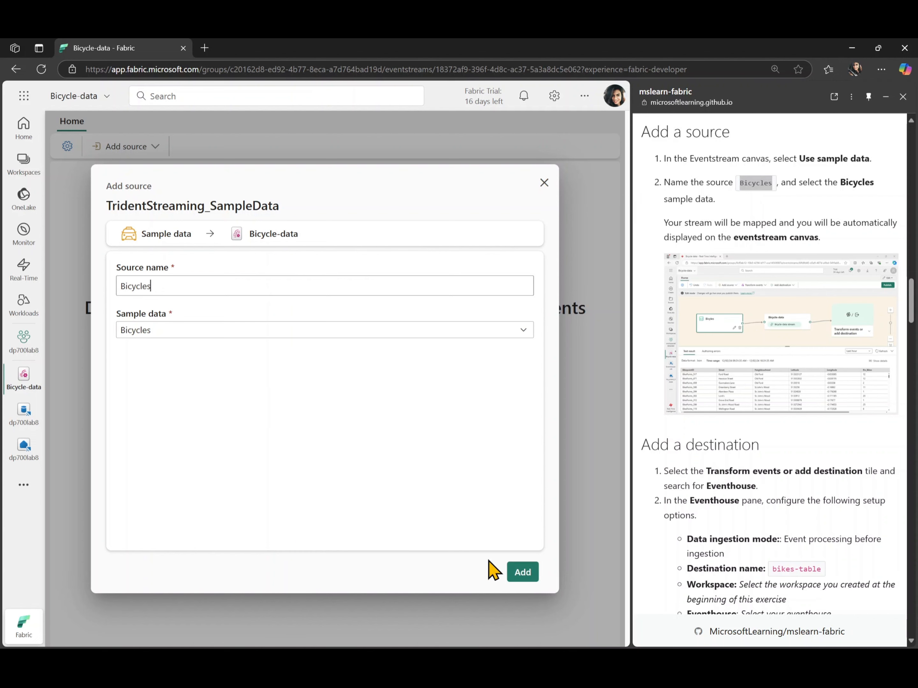
pyautogui.click(520, 573)
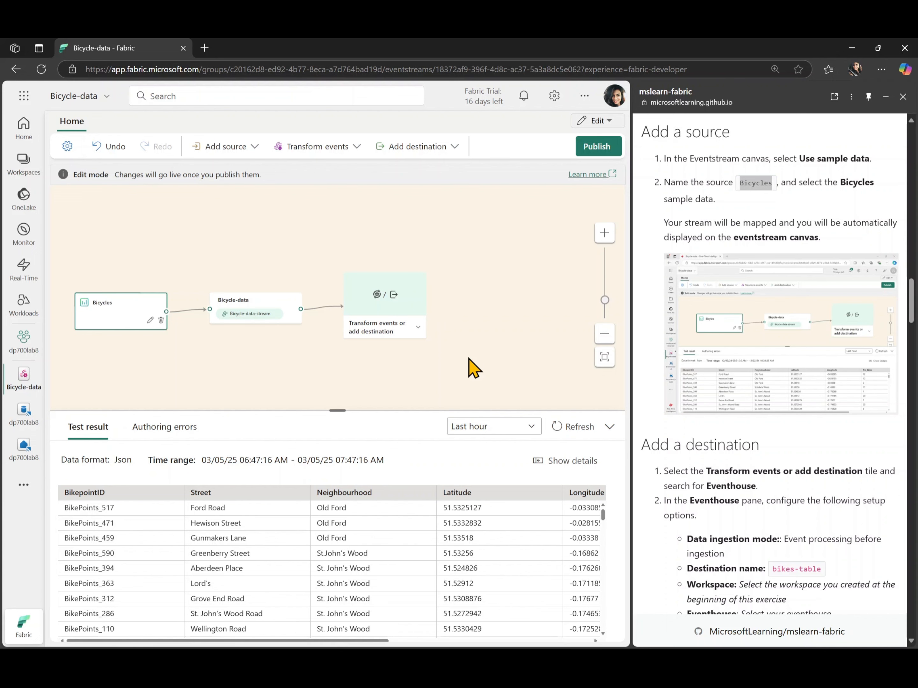
# Add an Eventhouse destination named bikes-table to the eventstream, using event processing before ingestion
pyautogui.scroll(-8, 672, 436)
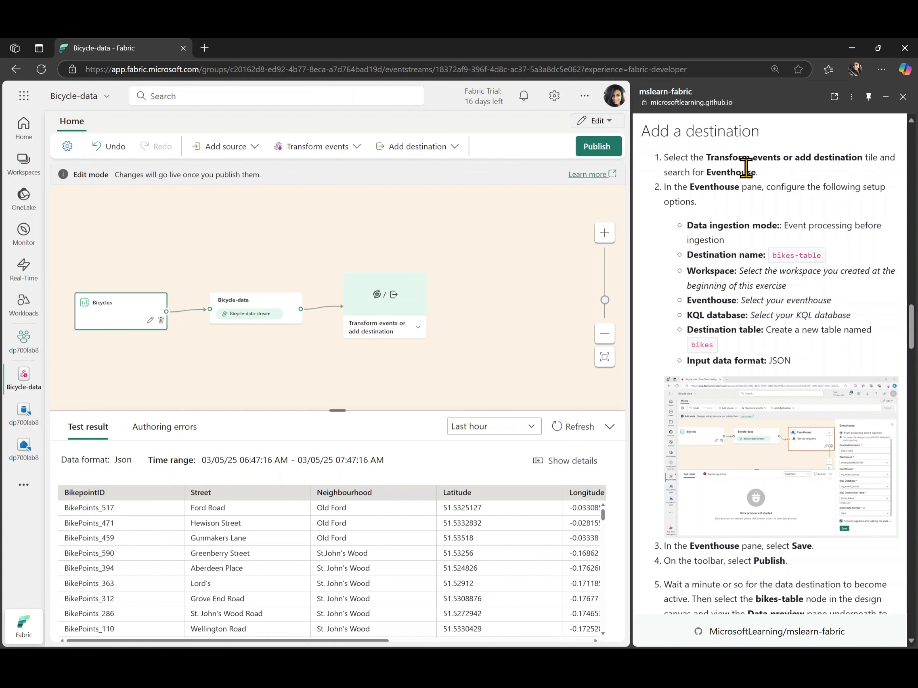
pyautogui.click(416, 327)
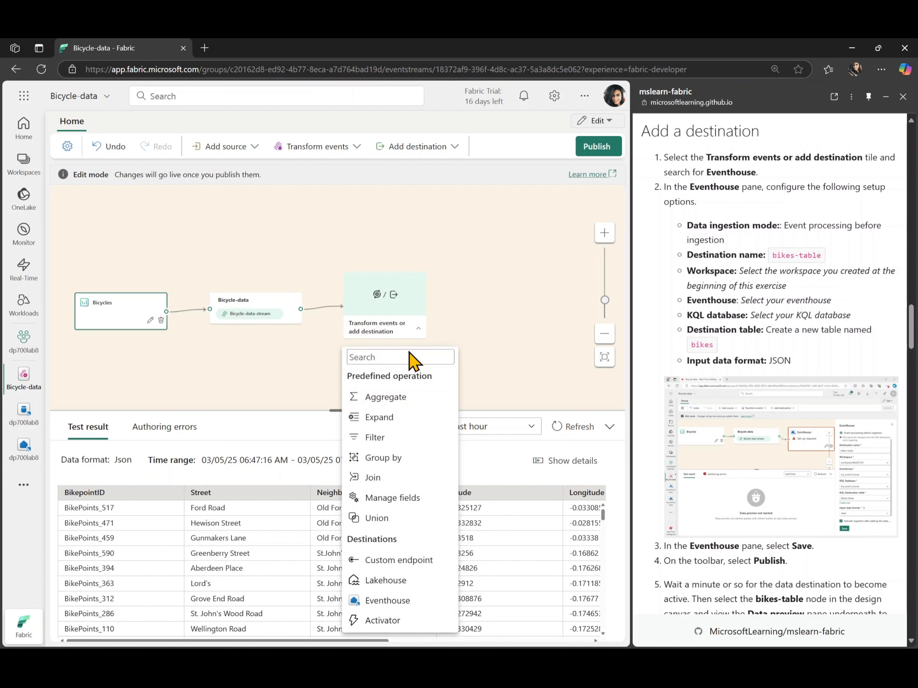
pyautogui.click(398, 603)
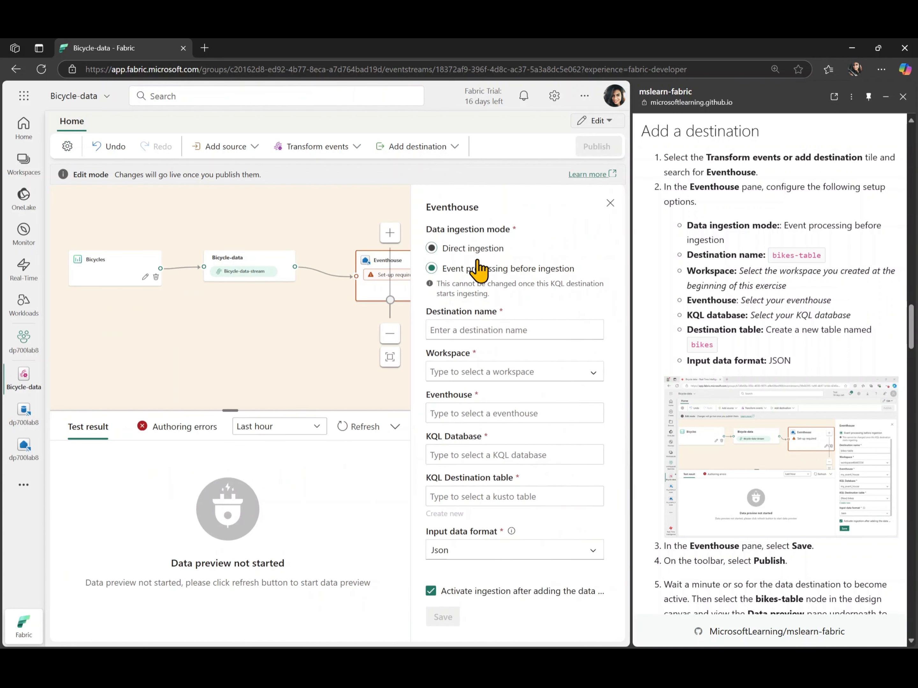
pyautogui.scroll(-1, 816, 273)
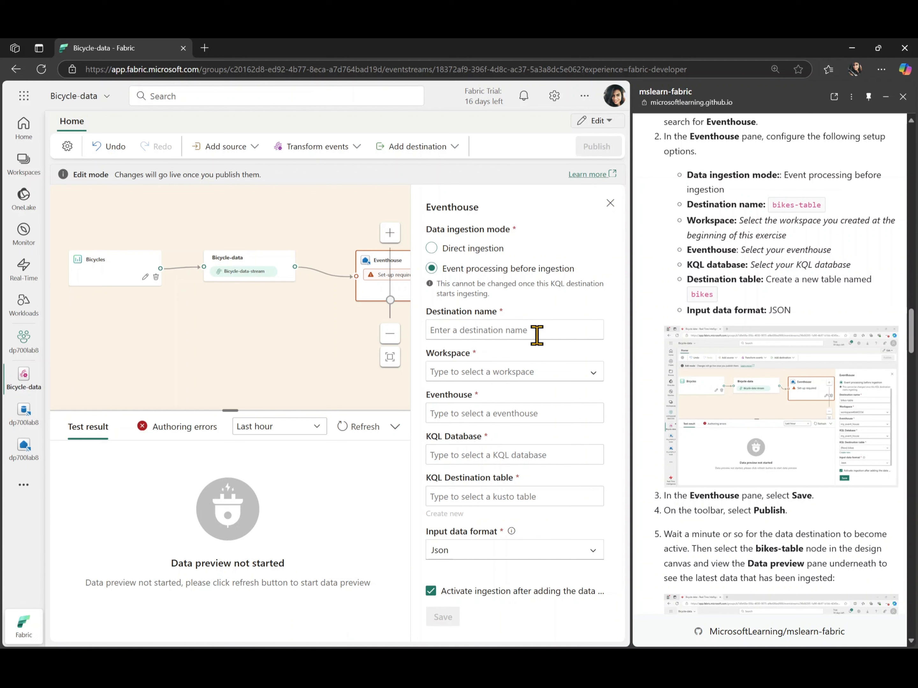
pyautogui.write('bikes-table')
# Set the destination's workspace, eventhouse and KQL database each to dp700lab8
pyautogui.click(545, 372)
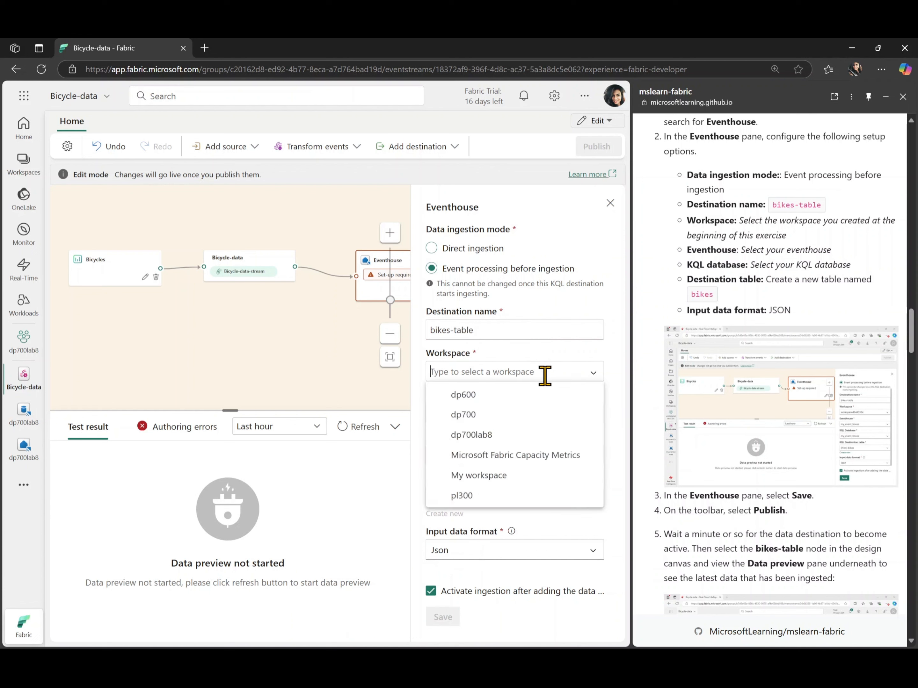
pyautogui.click(541, 435)
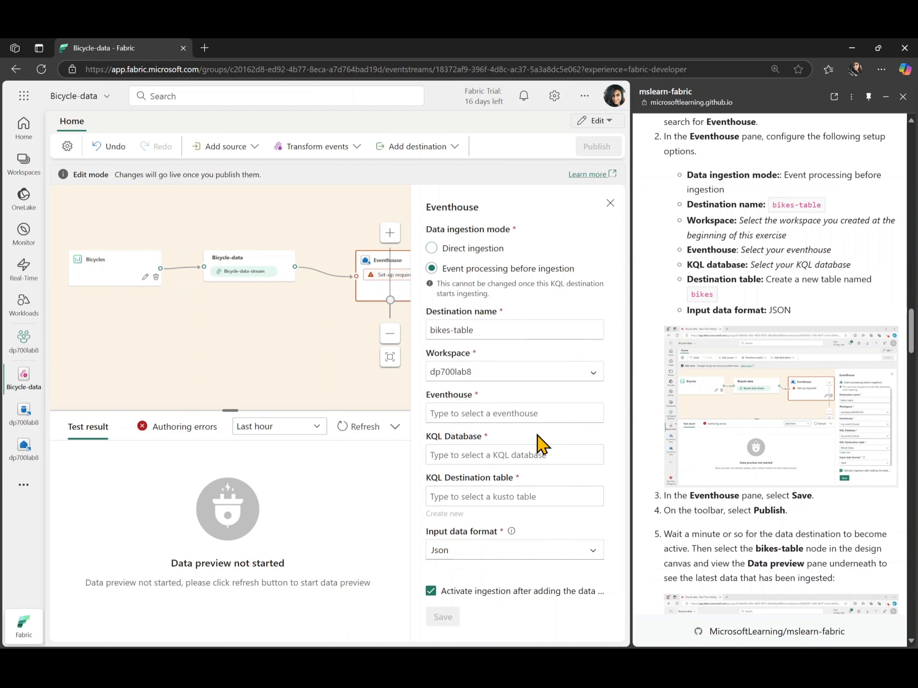
pyautogui.click(559, 414)
pyautogui.click(546, 438)
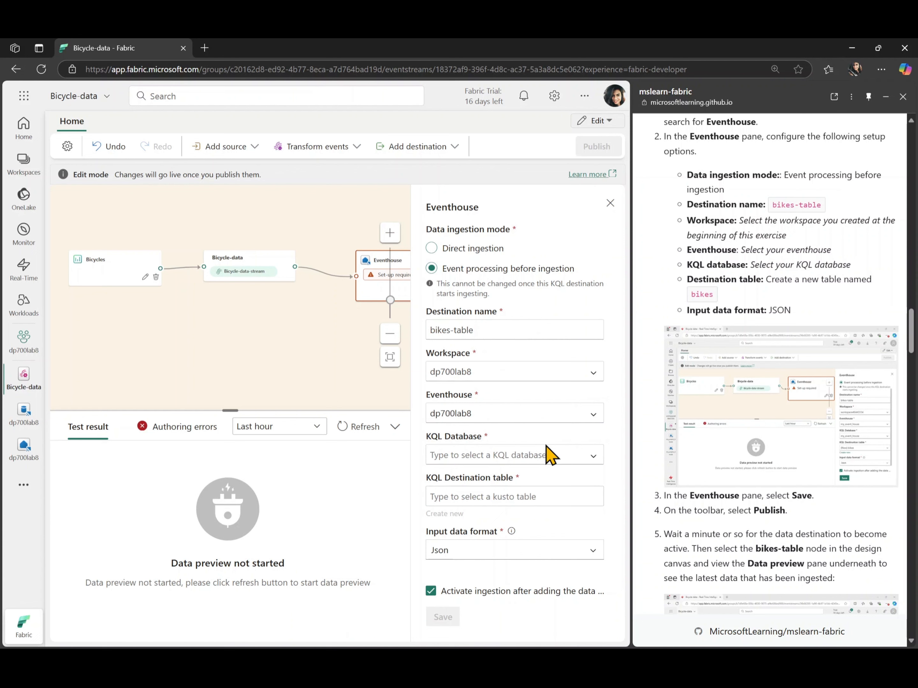
pyautogui.click(545, 454)
pyautogui.click(541, 479)
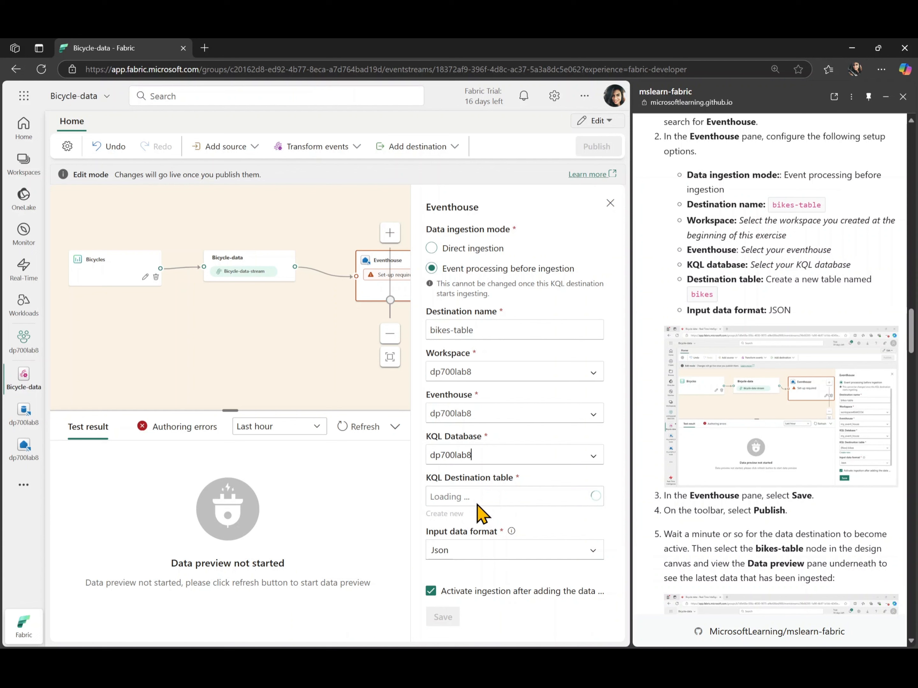
# Create a new KQL destination table named bikes and save the Eventhouse destination
pyautogui.click(445, 514)
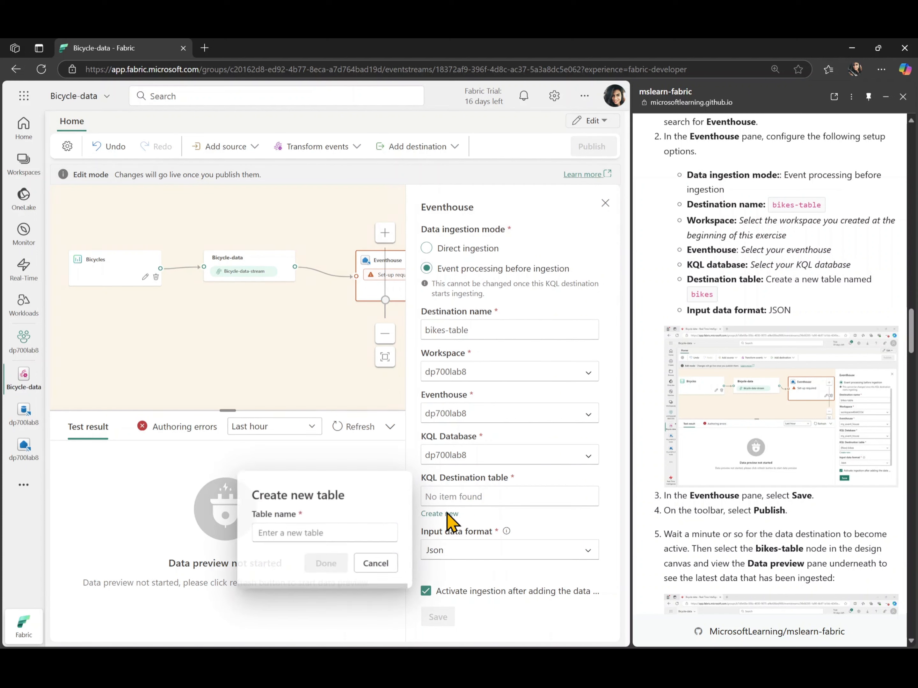
pyautogui.write('b')
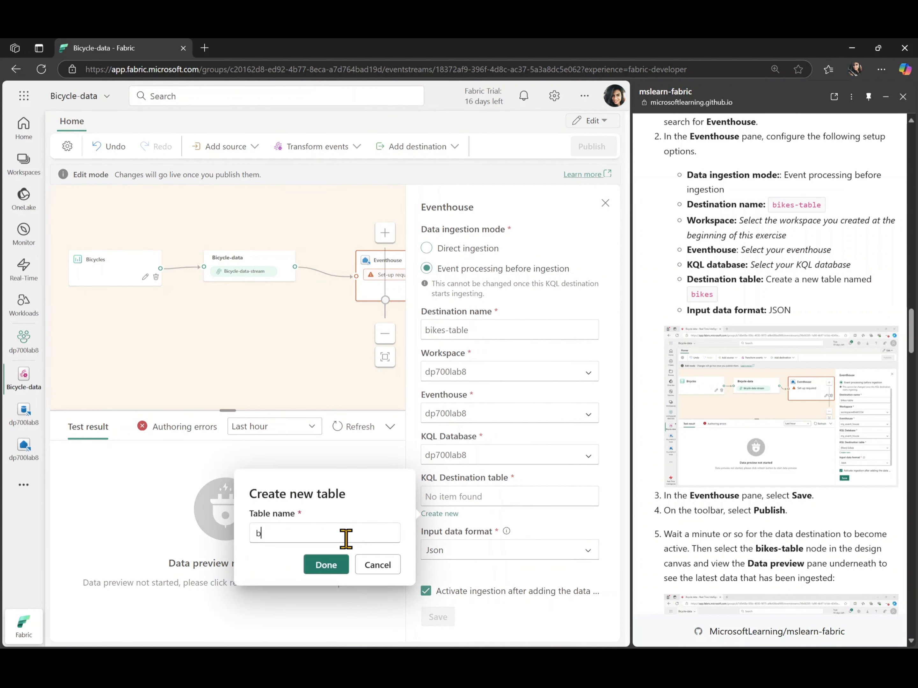
pyautogui.write('ikes')
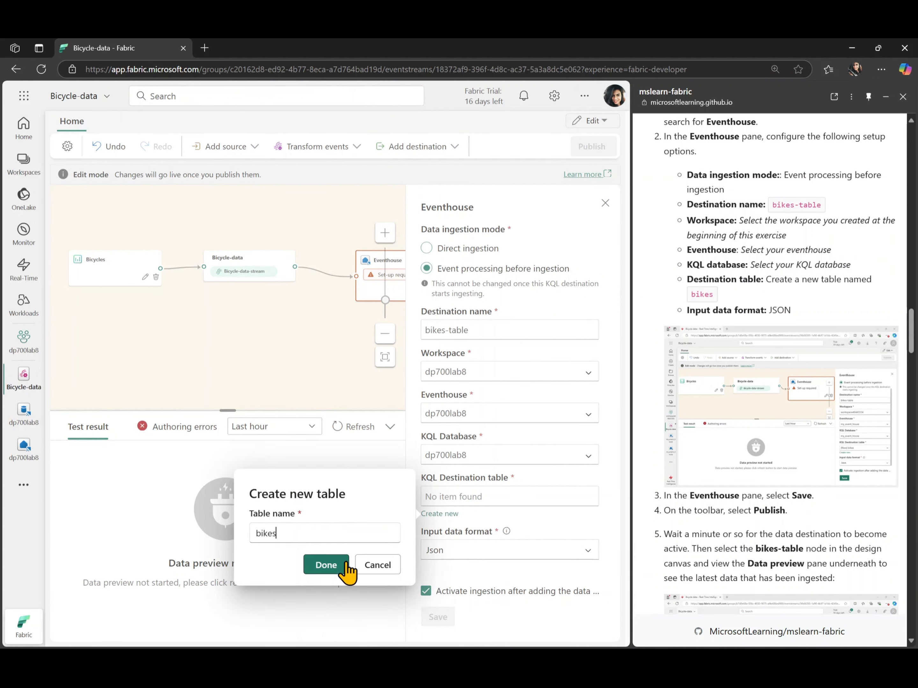
pyautogui.click(336, 566)
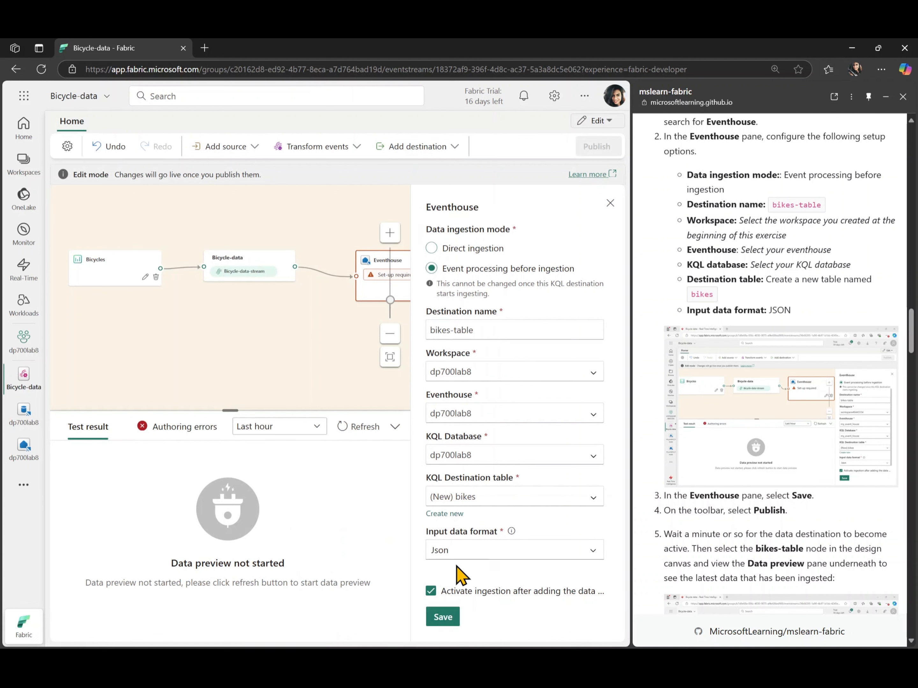
pyautogui.click(443, 621)
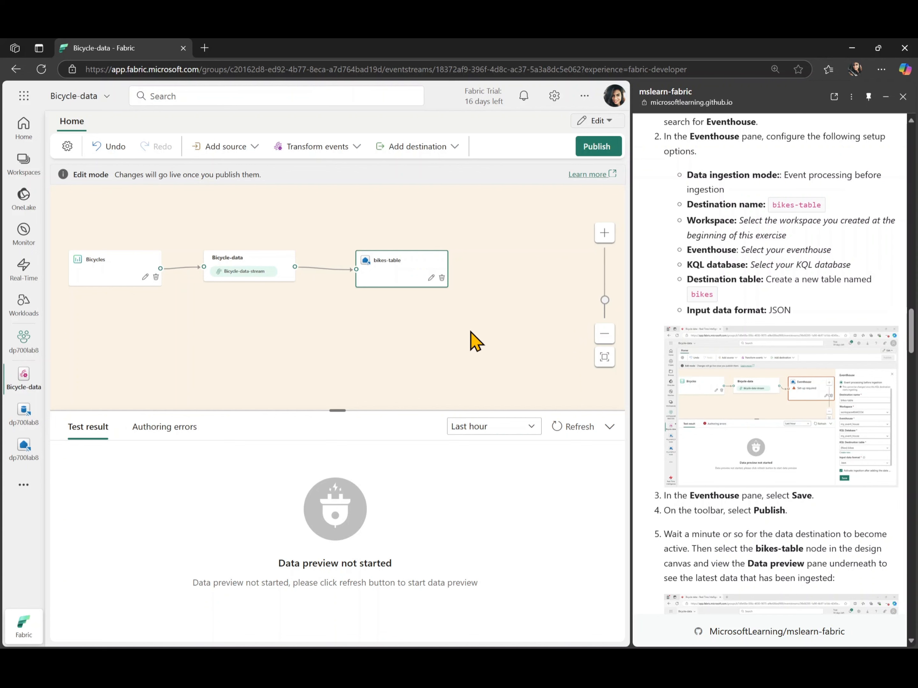
# Publish the Bicycle-data eventstream and dismiss the publishing notification
pyautogui.moveTo(412, 351); pyautogui.dragTo(472, 351)
pyautogui.click(600, 149)
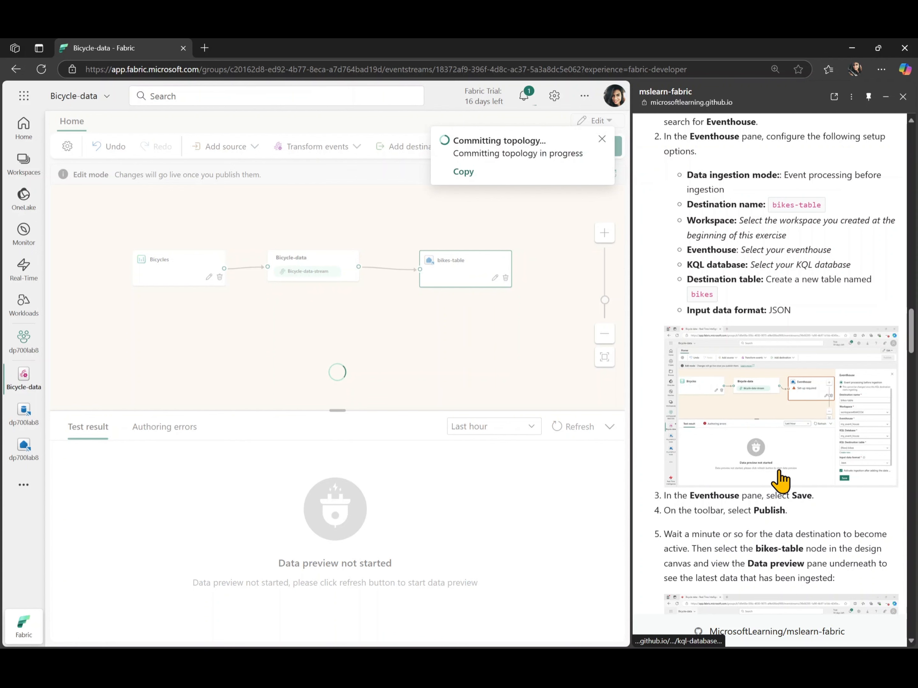
pyautogui.scroll(-4, 780, 480)
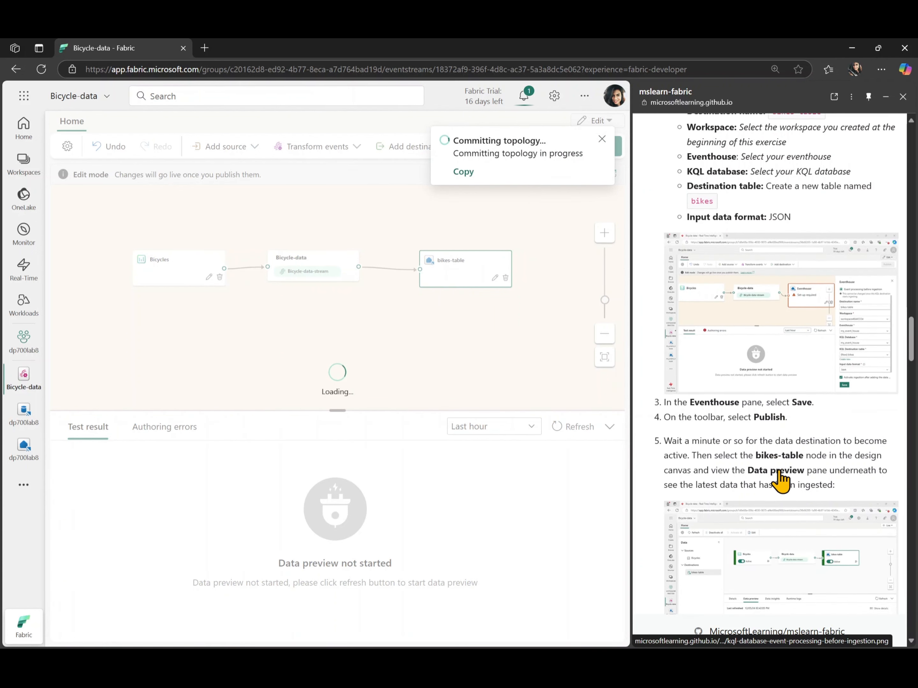
pyautogui.scroll(-2, 780, 480)
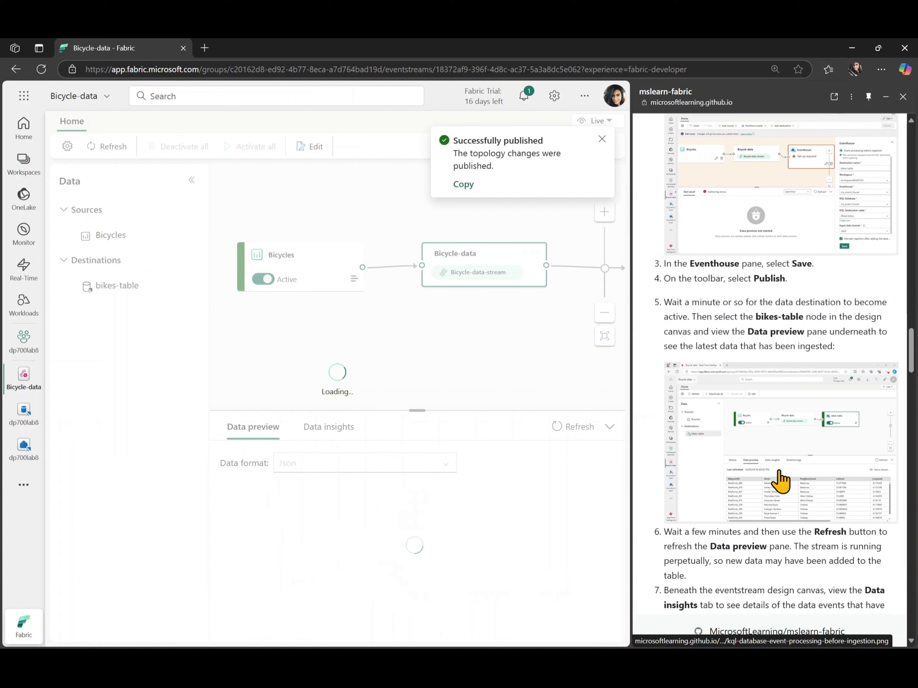
pyautogui.click(601, 140)
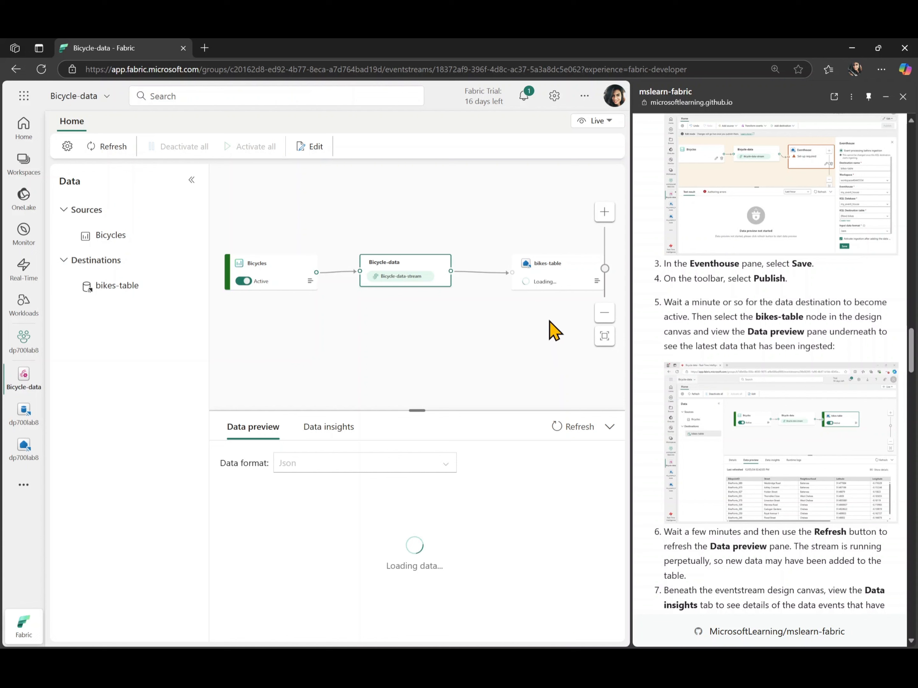
# Select the bikes-table destination and refresh its data preview several times to check for ingested data
pyautogui.click(549, 267)
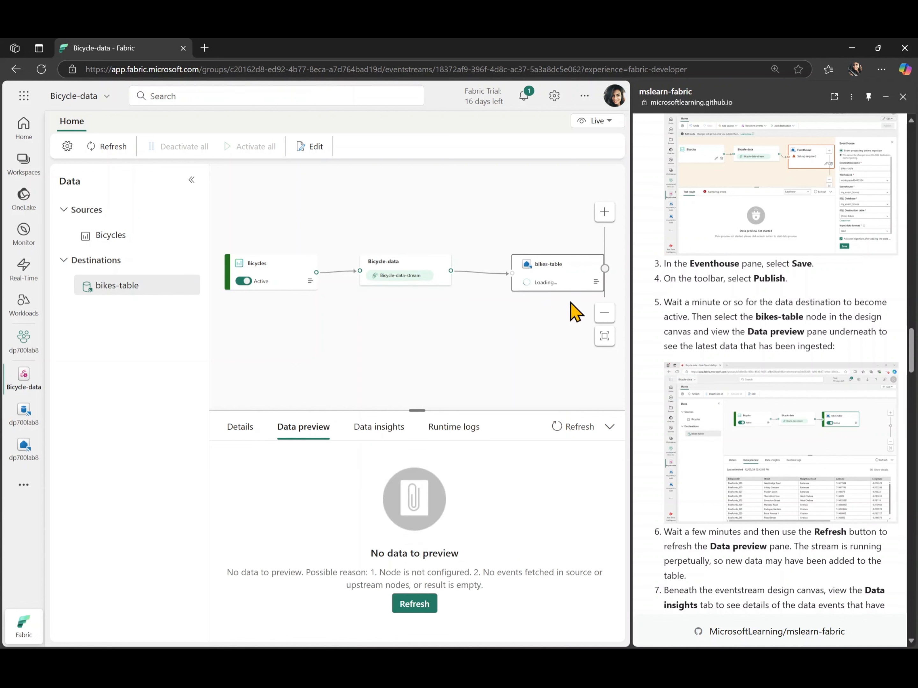
pyautogui.click(413, 605)
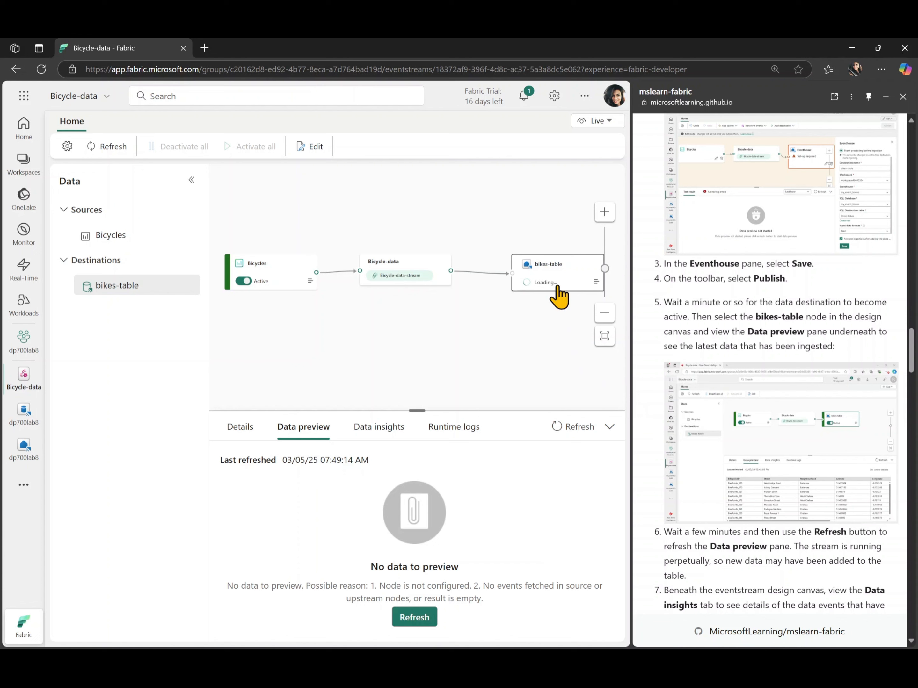
pyautogui.click(419, 618)
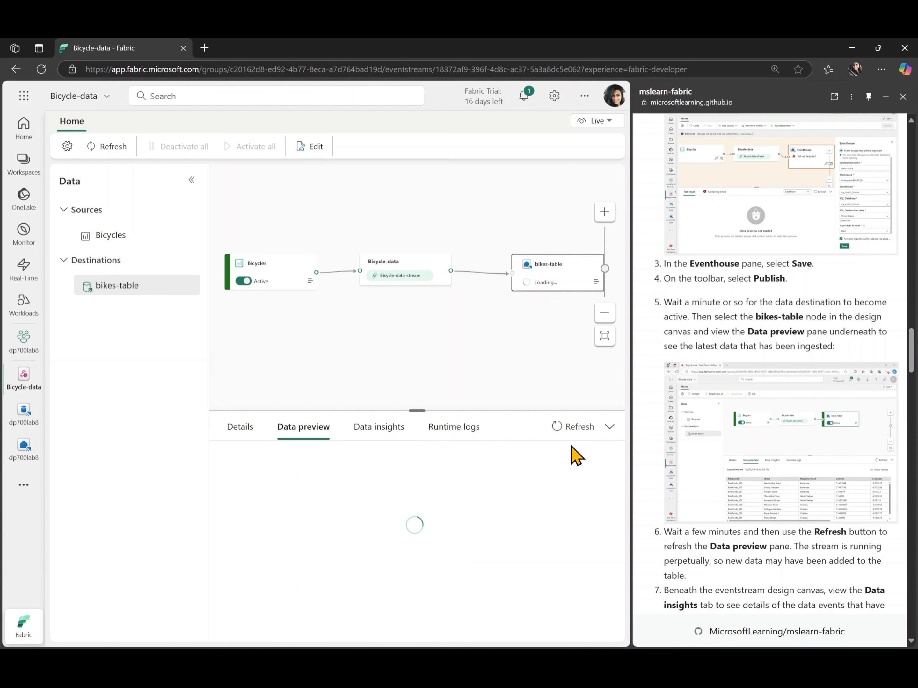
pyautogui.click(610, 427)
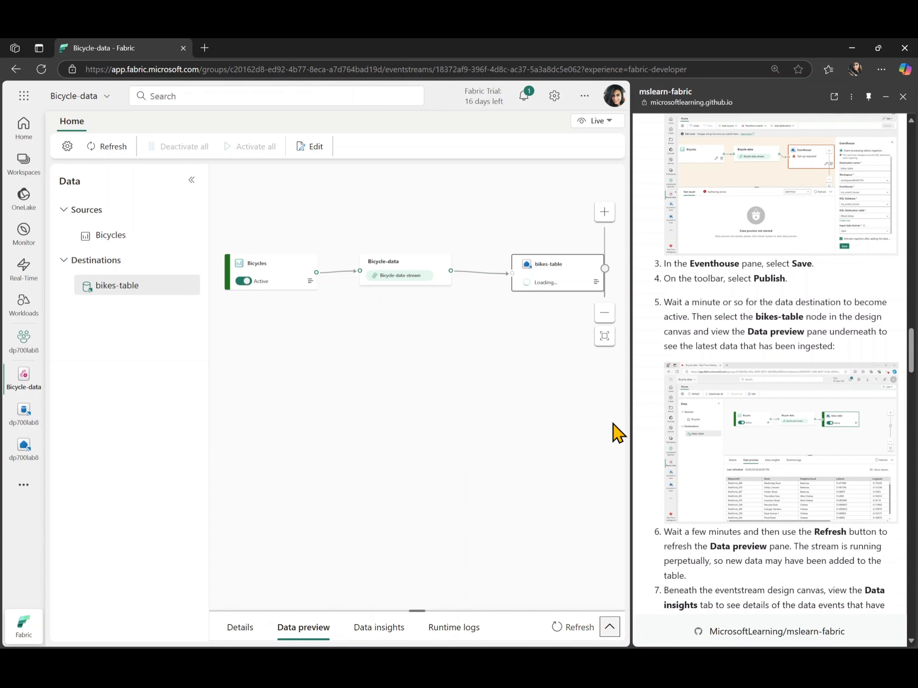
pyautogui.click(608, 628)
pyautogui.click(577, 427)
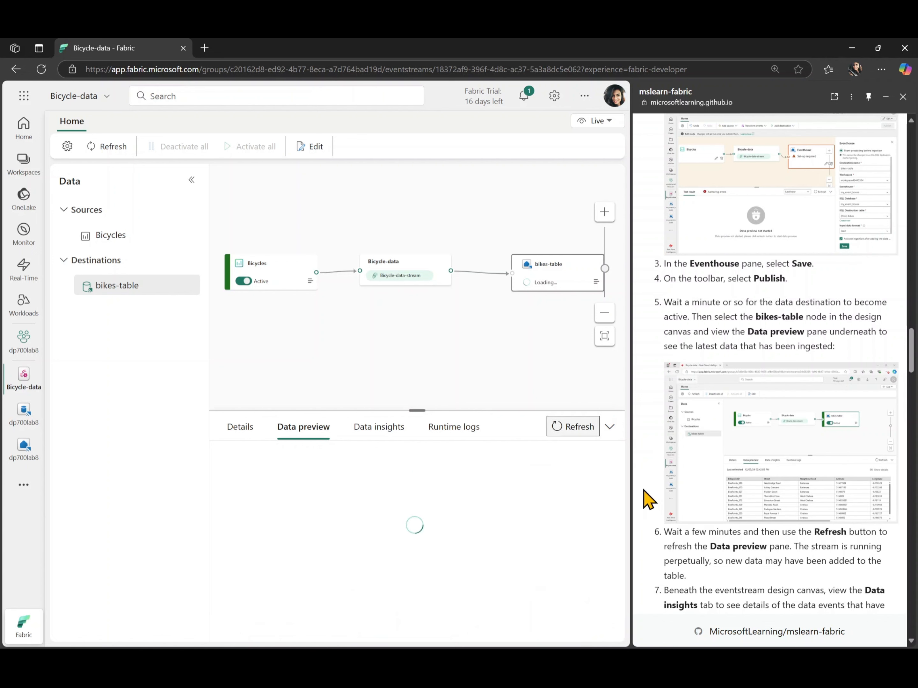
pyautogui.scroll(-3, 645, 497)
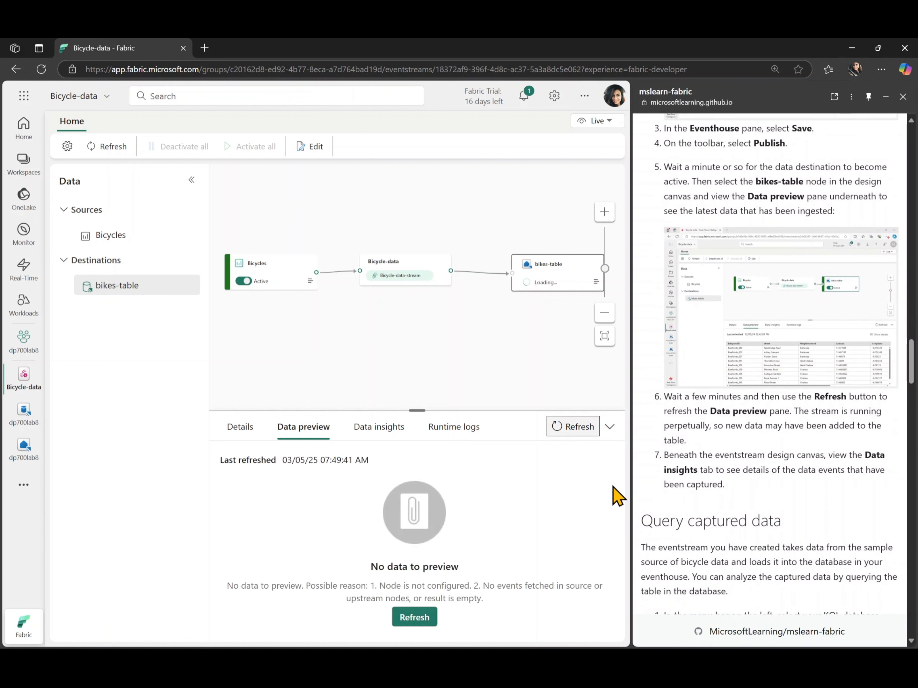
pyautogui.click(573, 426)
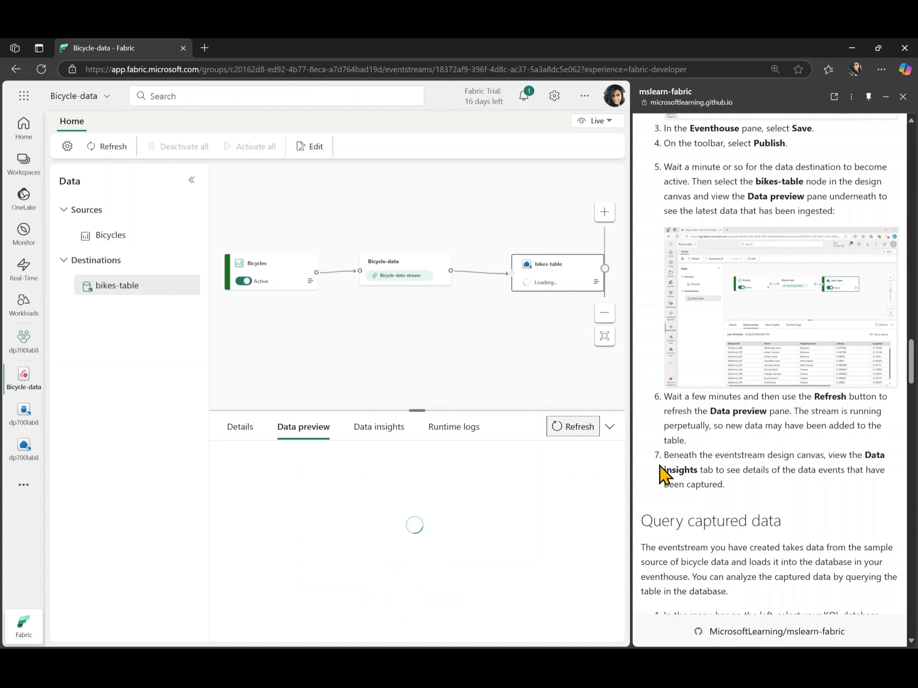
# Check the dp700lab8 eventhouse, KQL database and queryset for the bikes table
pyautogui.scroll(-5, 666, 474)
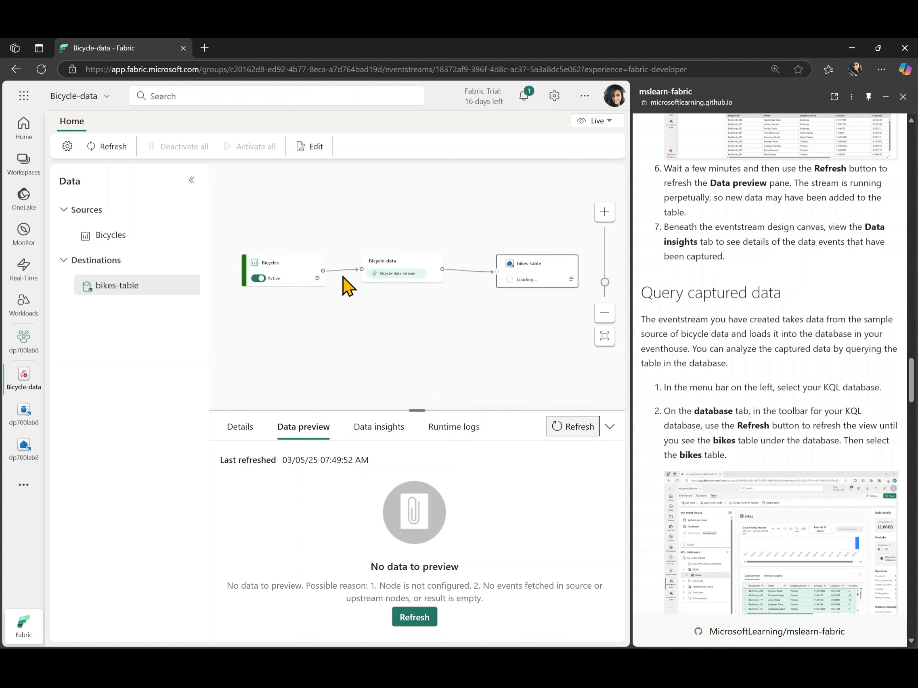
pyautogui.click(23, 413)
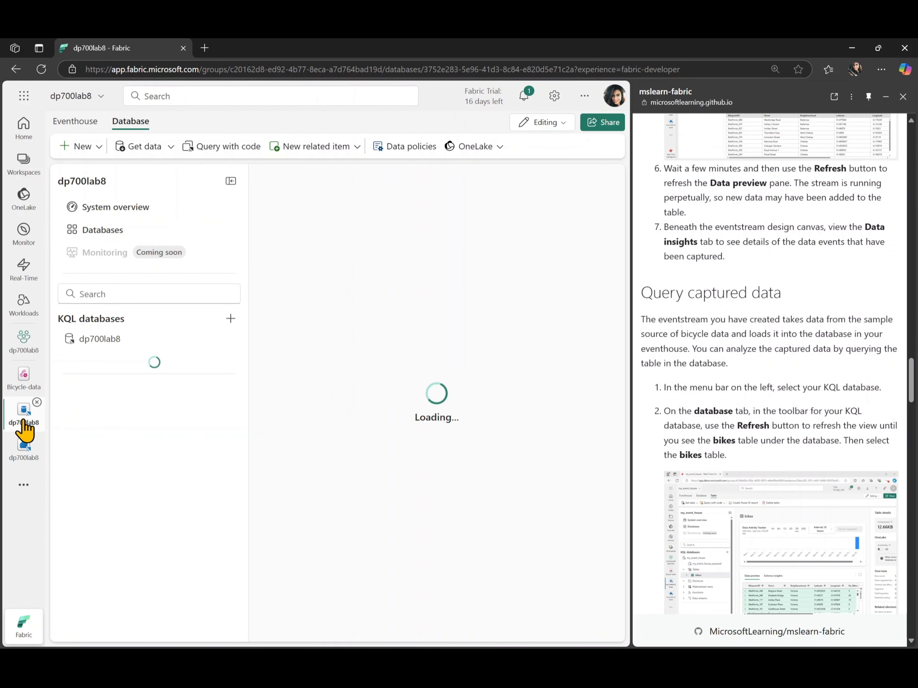
pyautogui.click(29, 458)
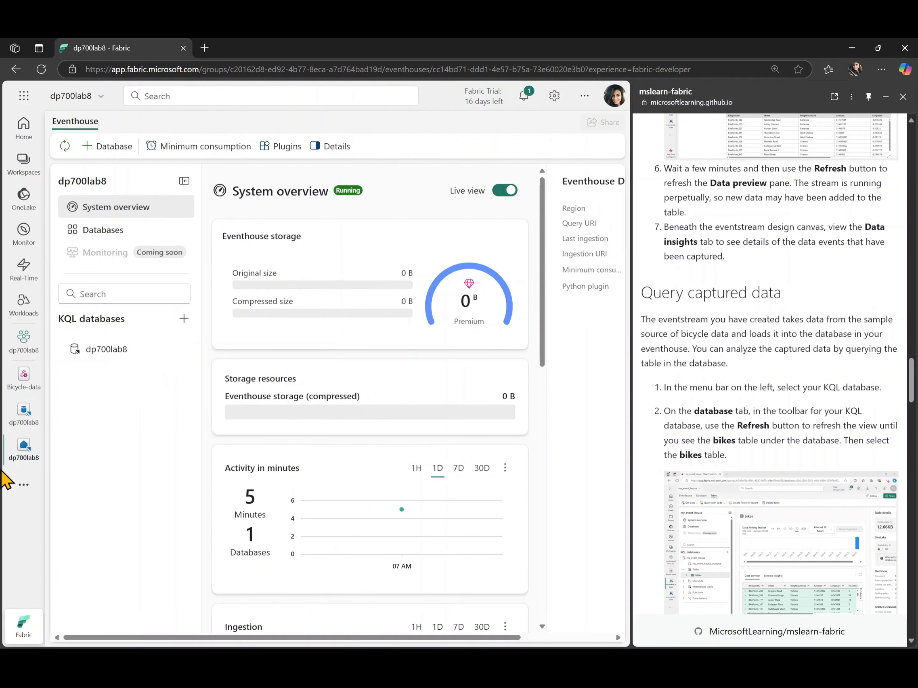
pyautogui.click(11, 425)
pyautogui.scroll(-2, 666, 404)
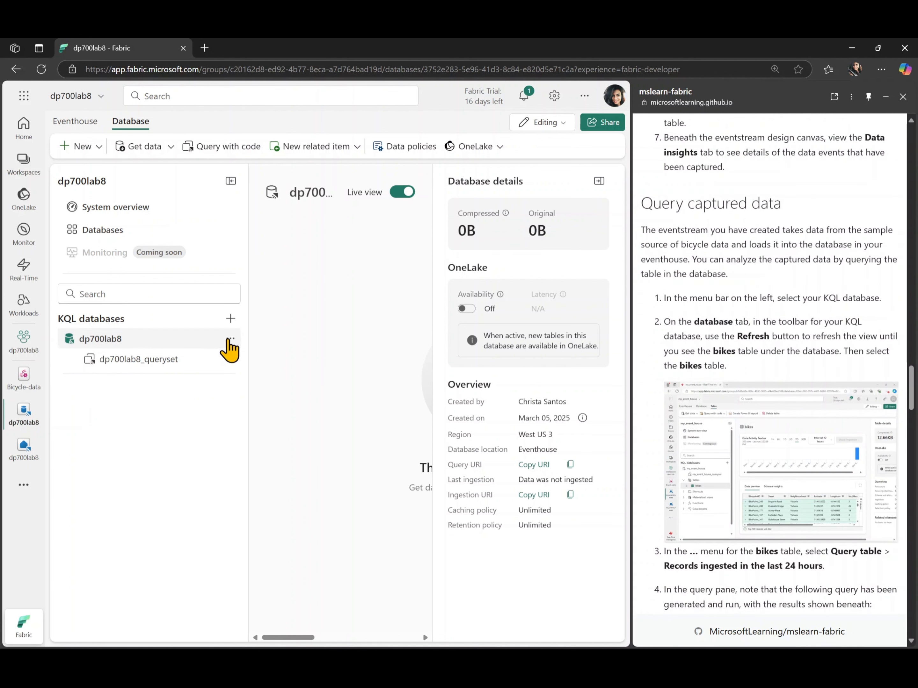
pyautogui.click(229, 339)
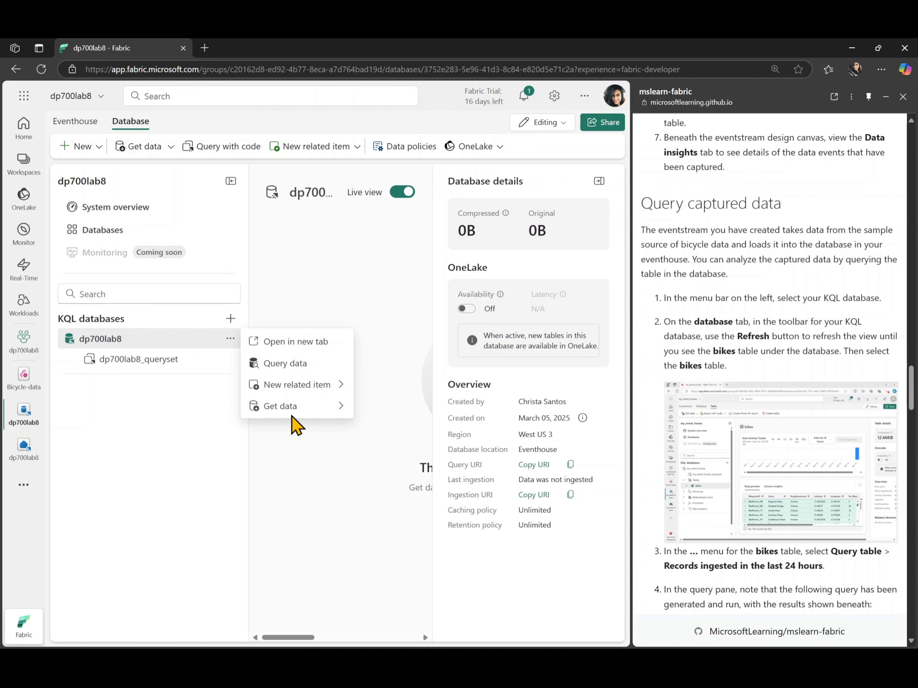
pyautogui.click(149, 360)
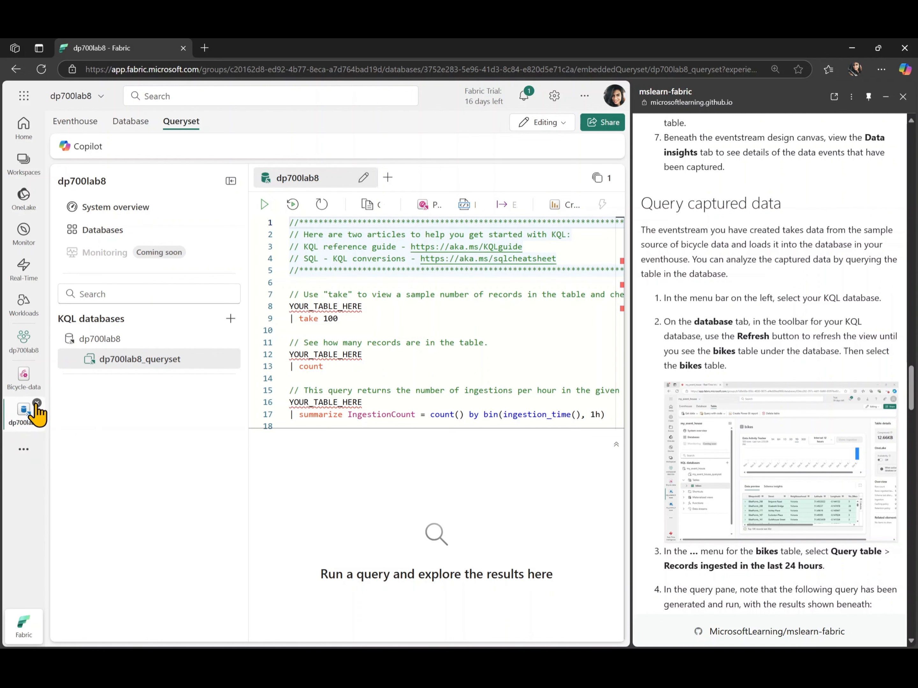
# Close the open database item and reopen the dp700lab8 KQL database through the workspace's eventhouse to check its tables
pyautogui.click(37, 403)
pyautogui.click(24, 352)
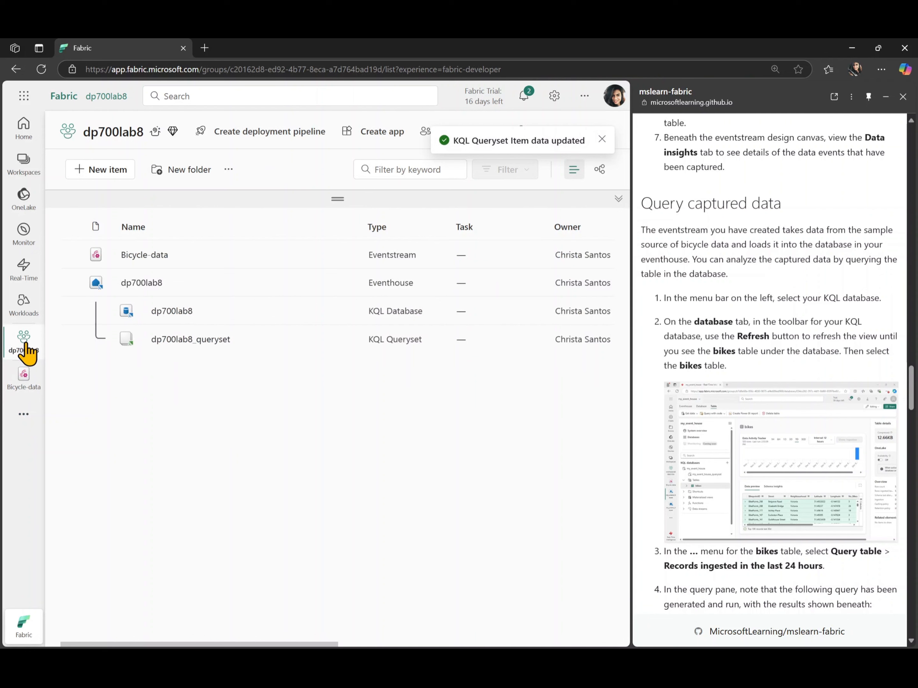
pyautogui.click(142, 283)
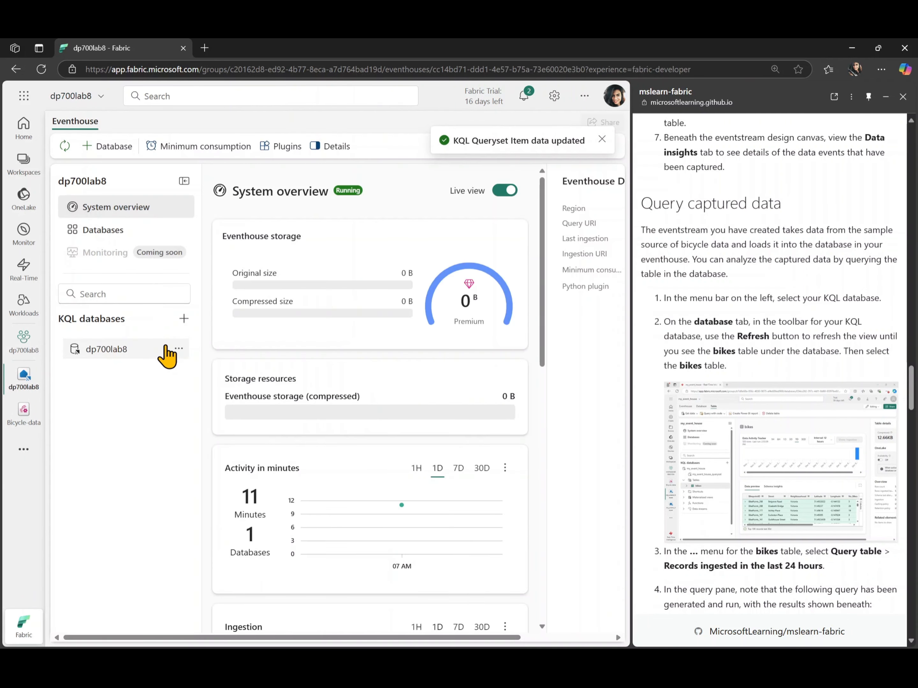
pyautogui.click(131, 350)
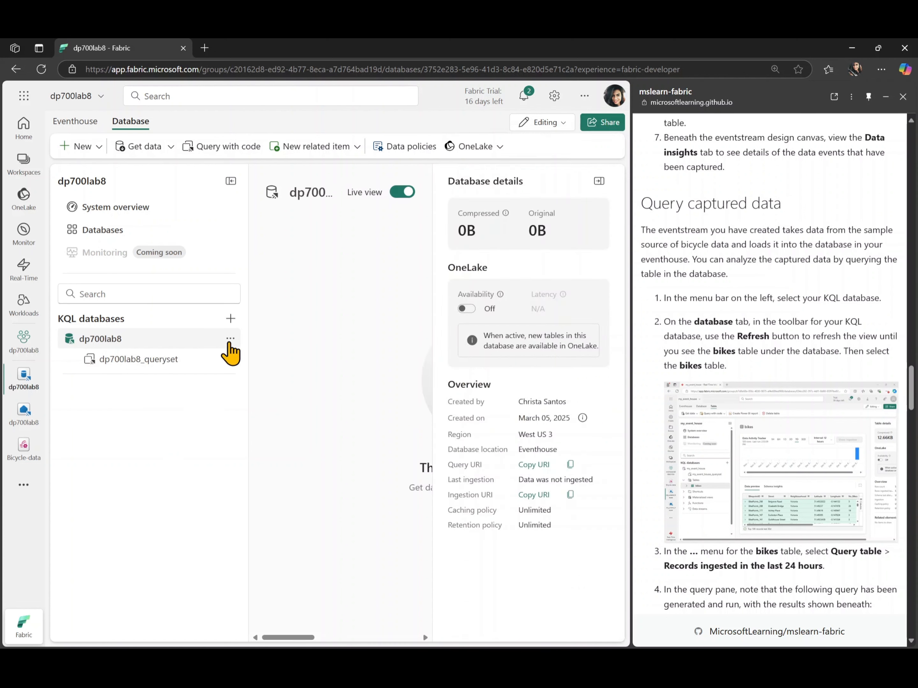
pyautogui.click(230, 339)
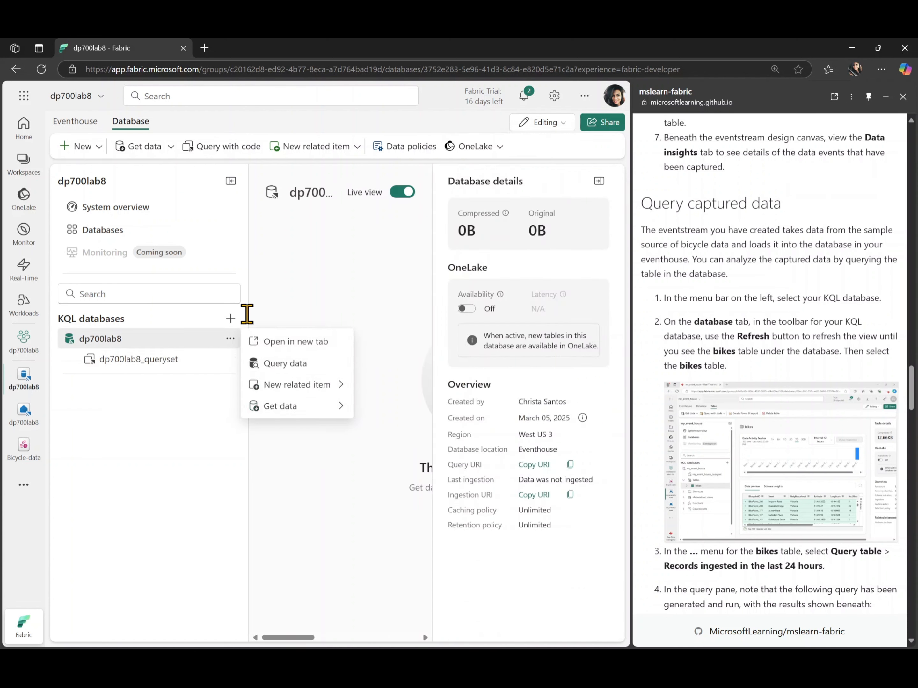
pyautogui.click(306, 292)
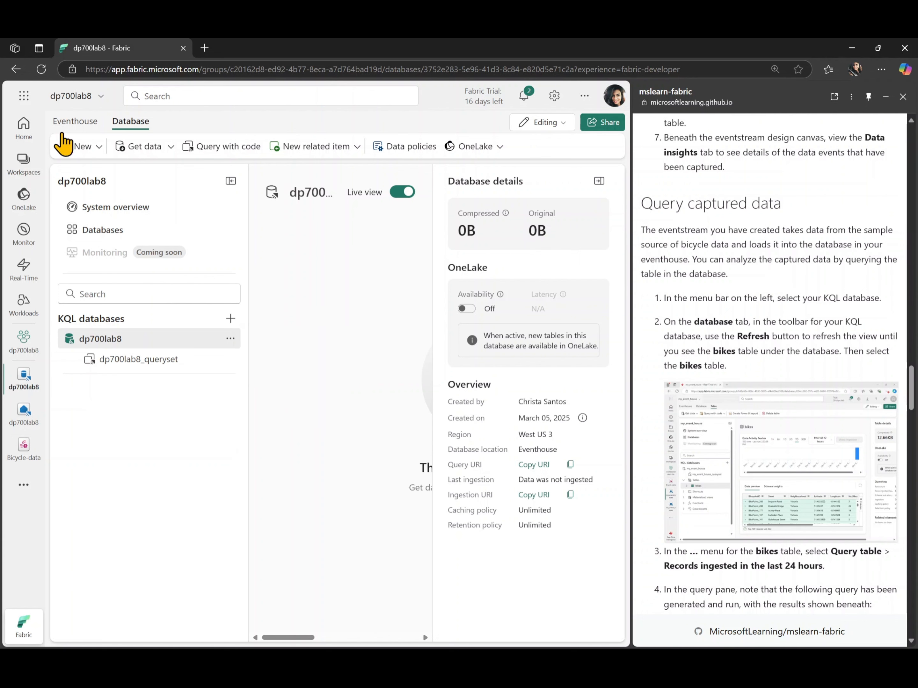
# Refresh the dp700lab8 eventhouse and open the bikes table under its KQL database
pyautogui.click(66, 125)
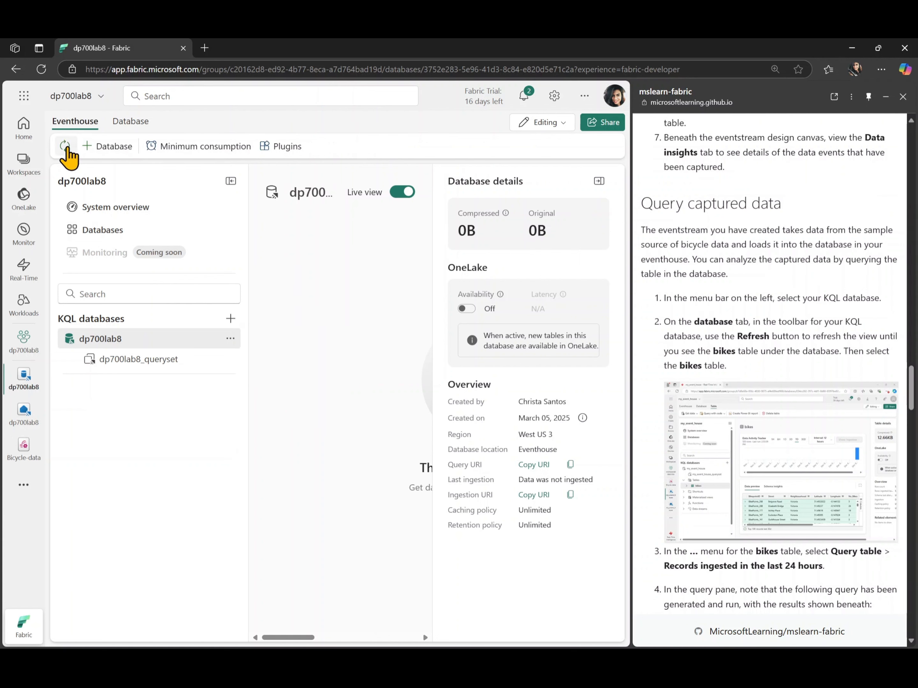
pyautogui.click(67, 148)
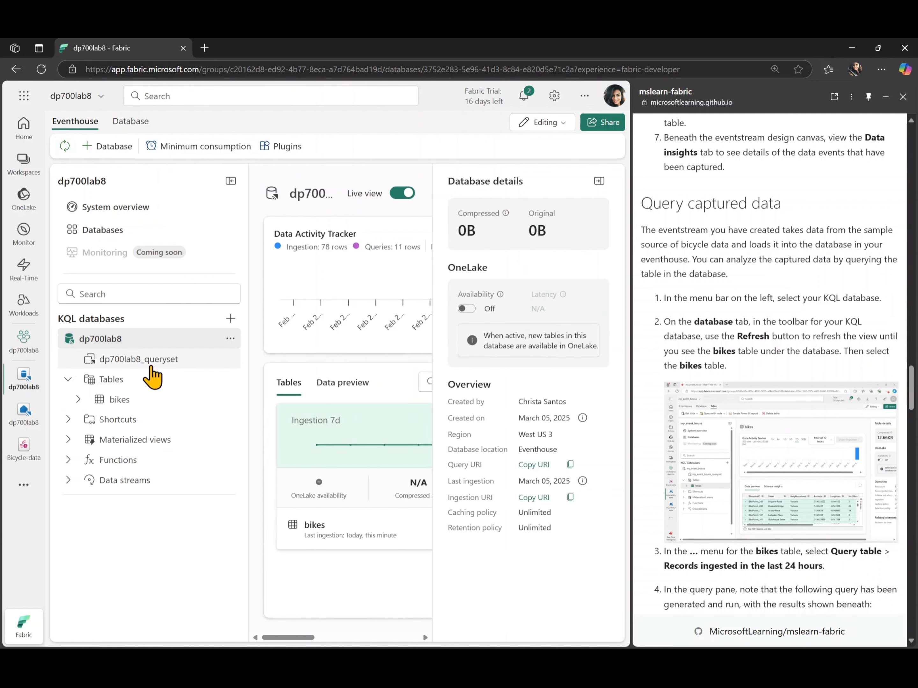
pyautogui.click(130, 401)
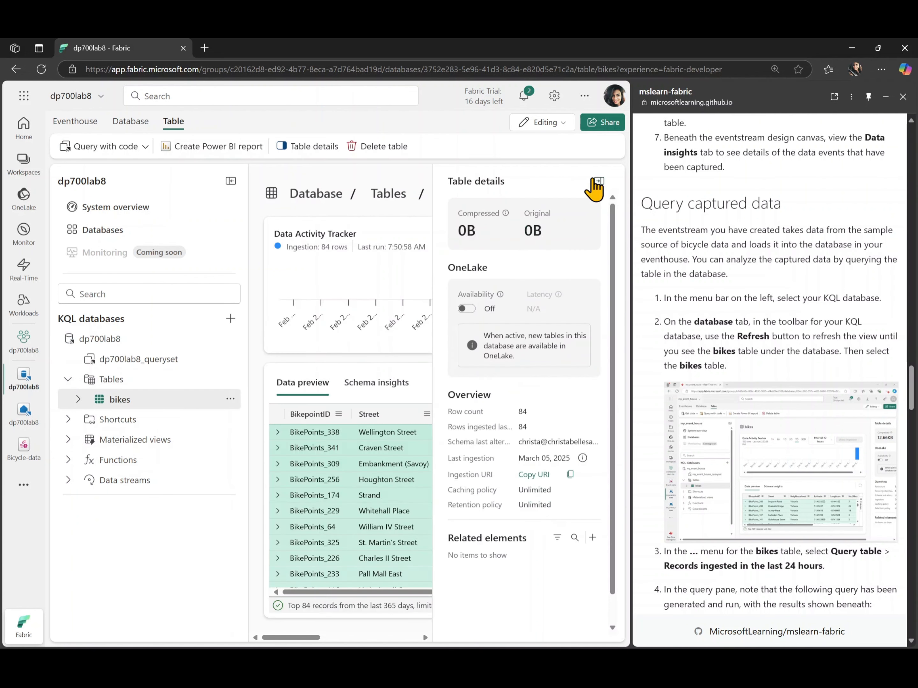
# Examine the bikes table's data preview and activity tracker with the side panes collapsed, then restore the database explorer
pyautogui.click(599, 181)
pyautogui.scroll(-5, 458, 486)
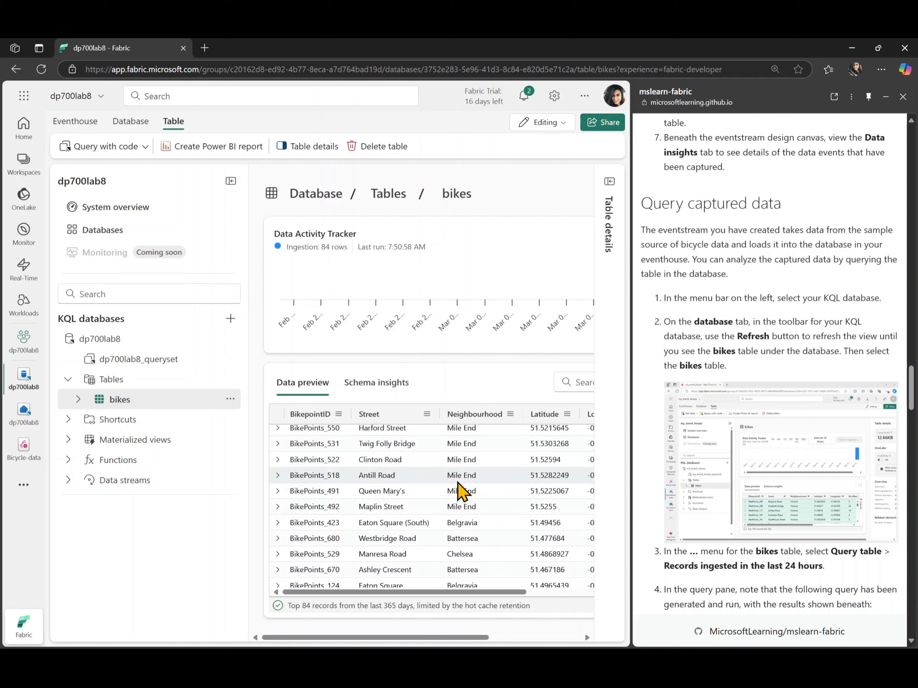
pyautogui.scroll(5, 459, 488)
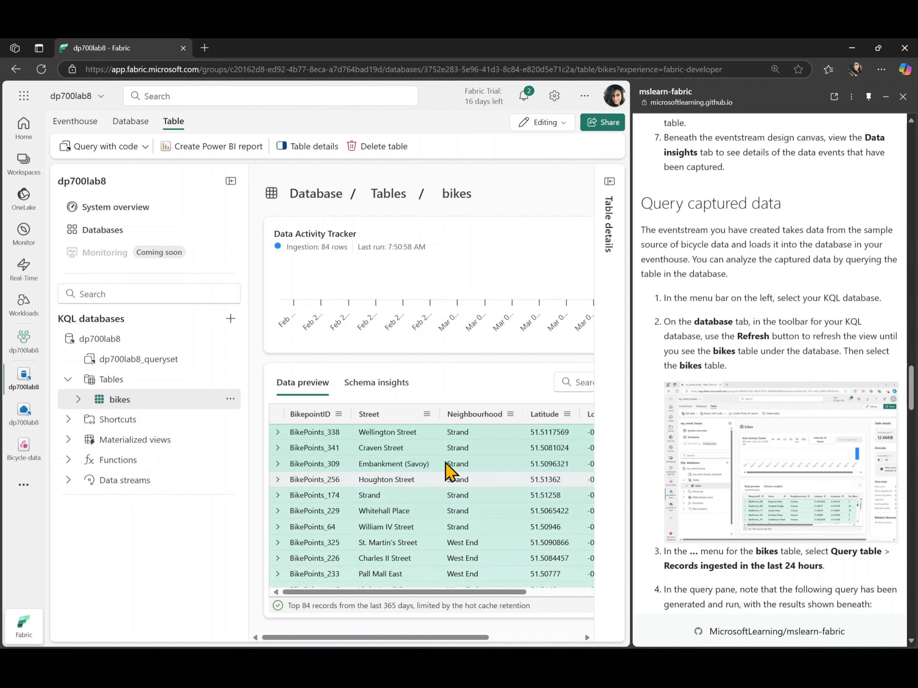
pyautogui.scroll(-5, 435, 525)
pyautogui.scroll(3, 445, 564)
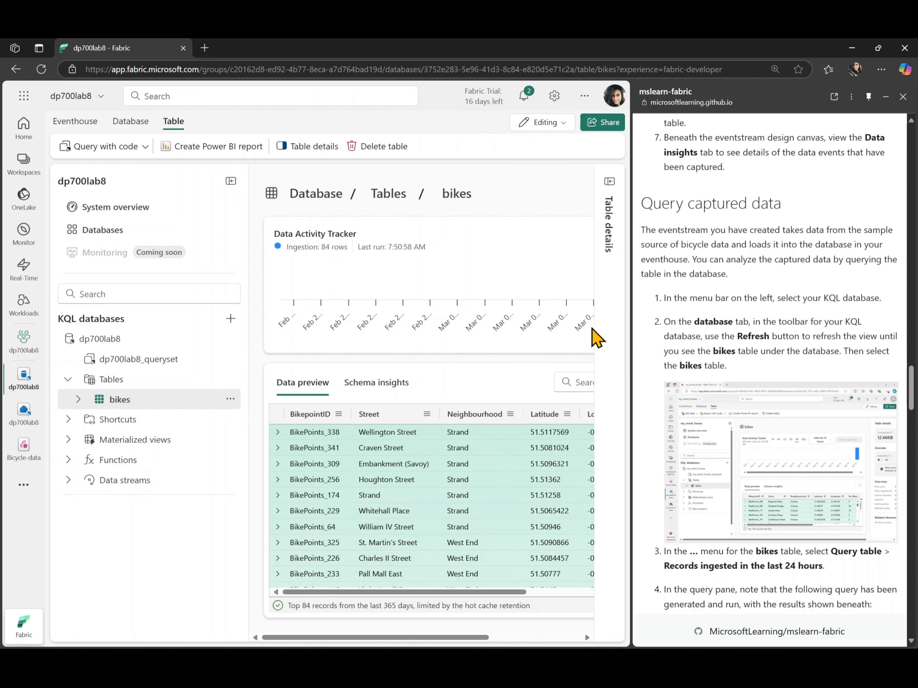
pyautogui.click(231, 181)
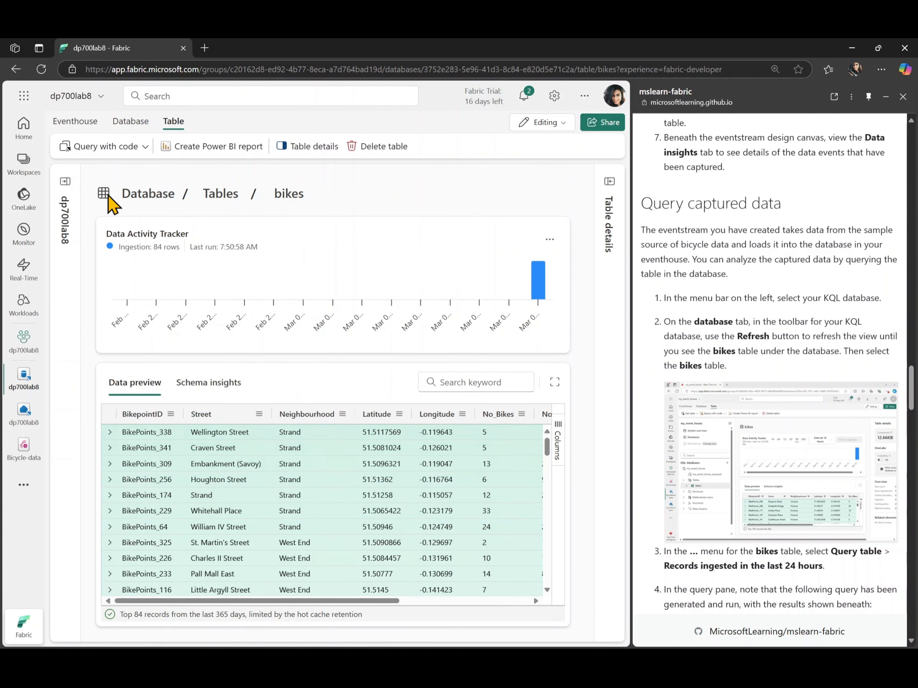
pyautogui.click(65, 182)
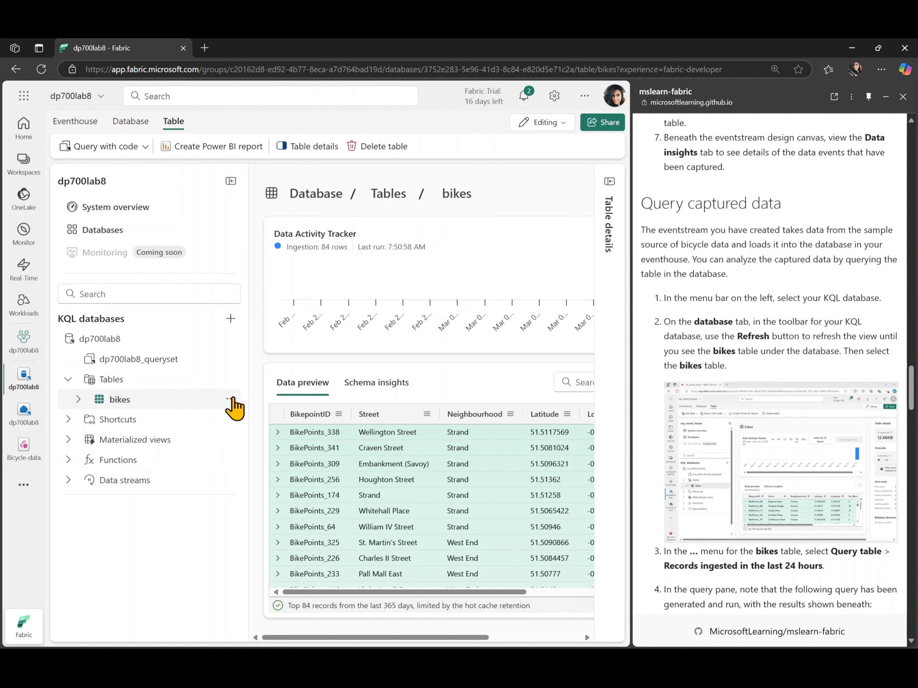
# Query the bikes table for records ingested in the last 24 hours and look through the result rows
pyautogui.click(231, 400)
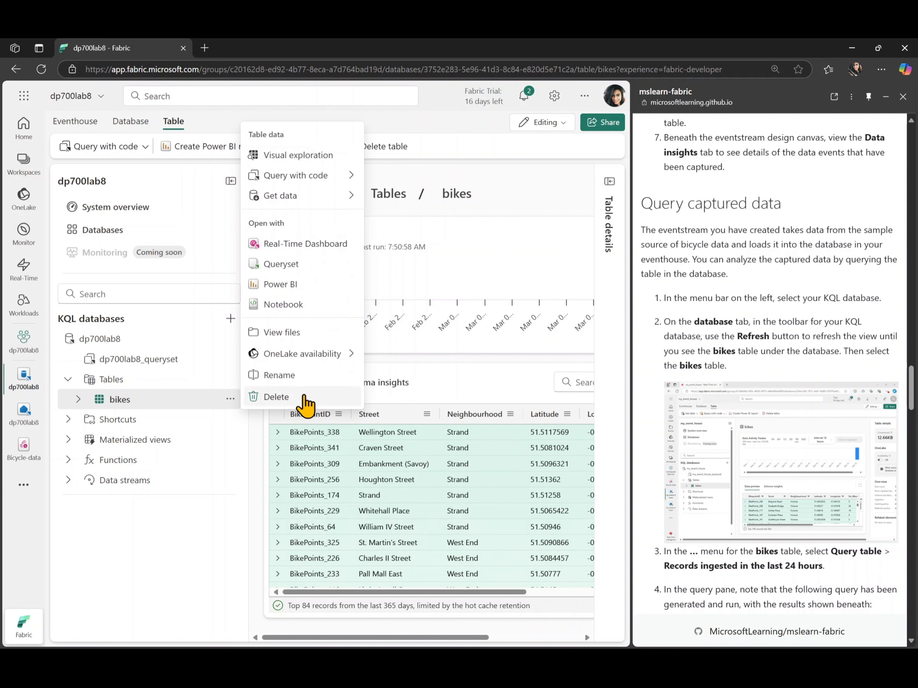
pyautogui.moveTo(316, 176)
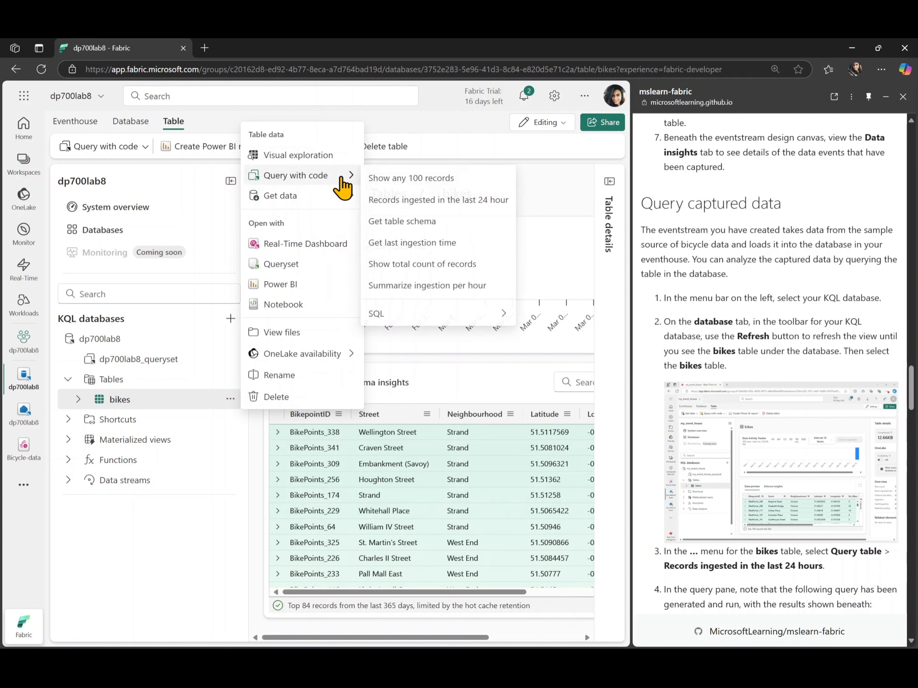
pyautogui.click(415, 200)
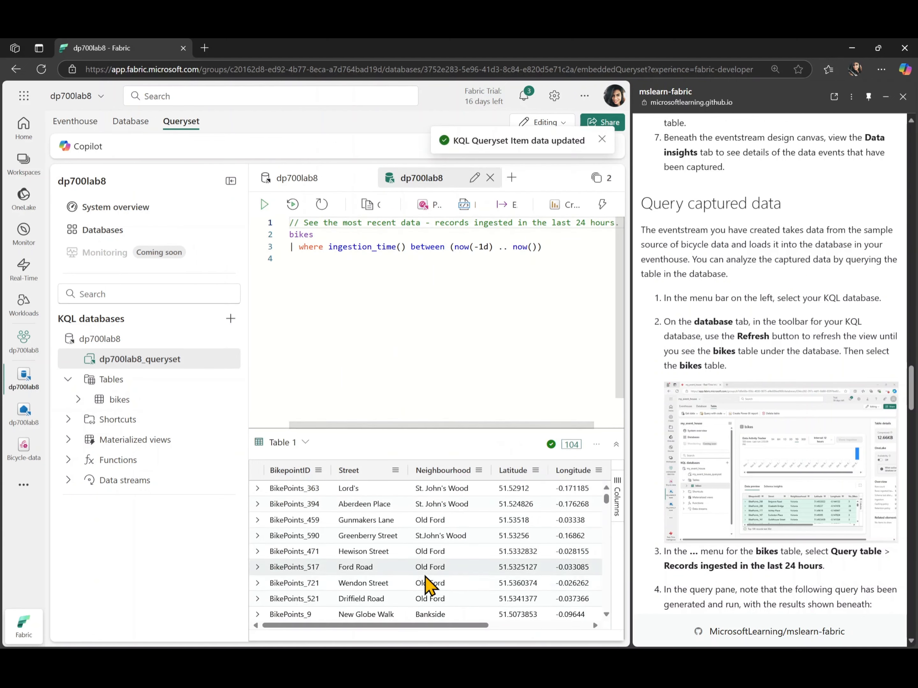
pyautogui.scroll(-5, 428, 584)
pyautogui.scroll(3, 427, 580)
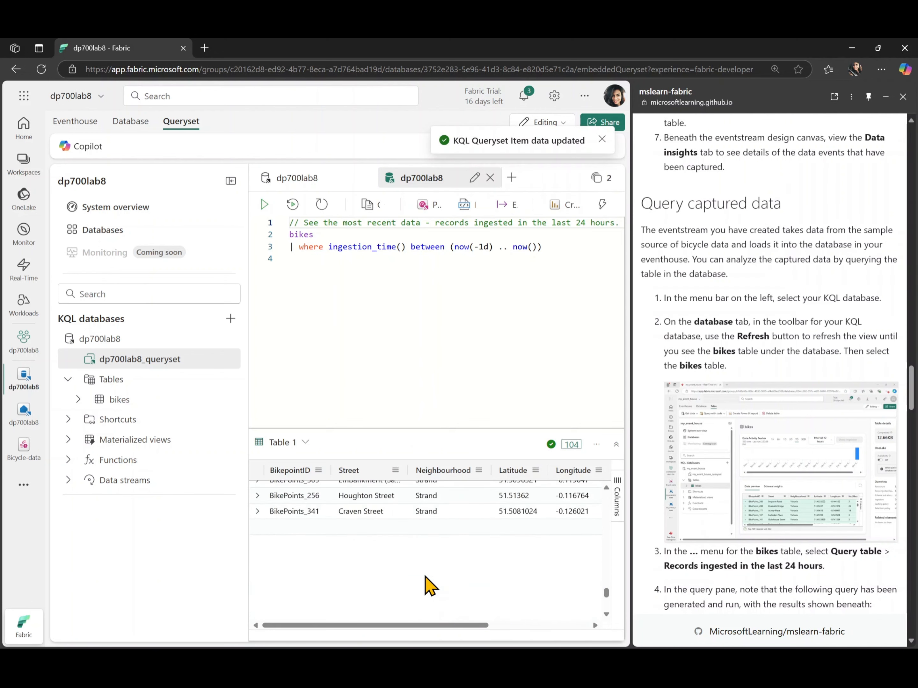
pyautogui.scroll(5, 426, 580)
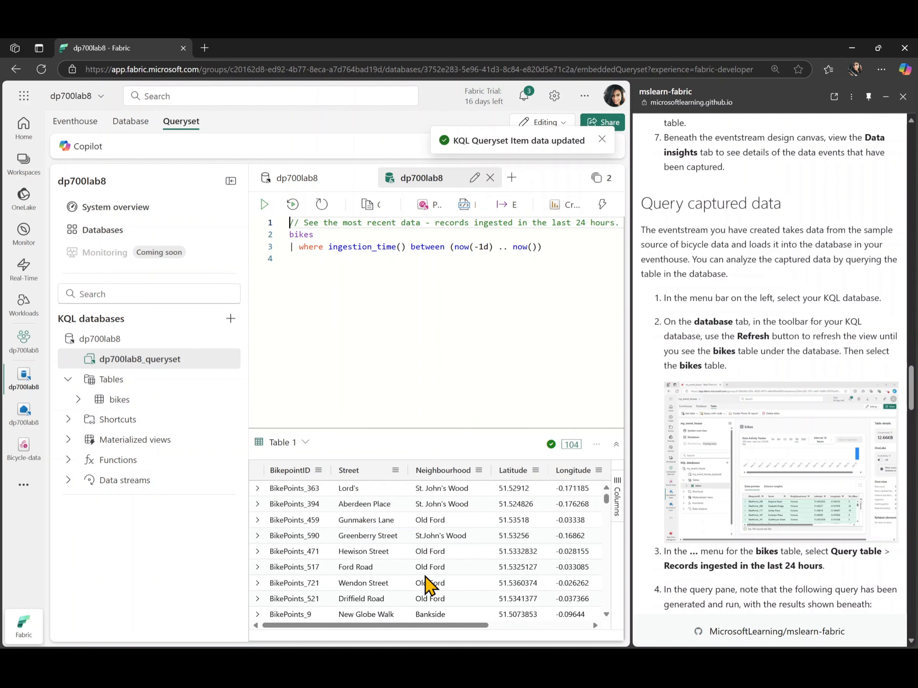
# Read the lab instructions on the generated bikes query and the Transform event data section
pyautogui.scroll(-8, 729, 537)
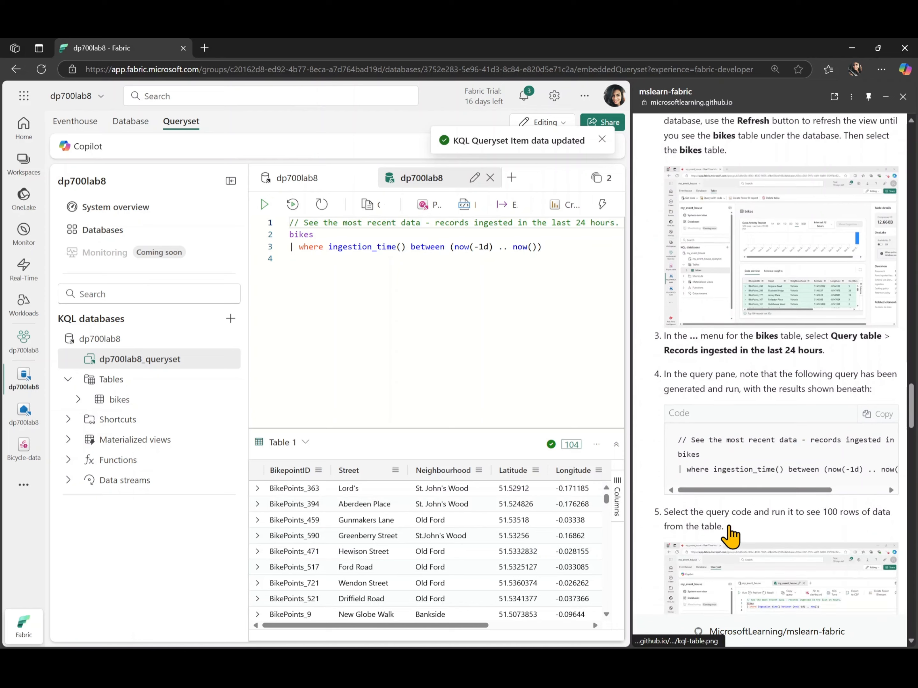
pyautogui.scroll(-2, 729, 537)
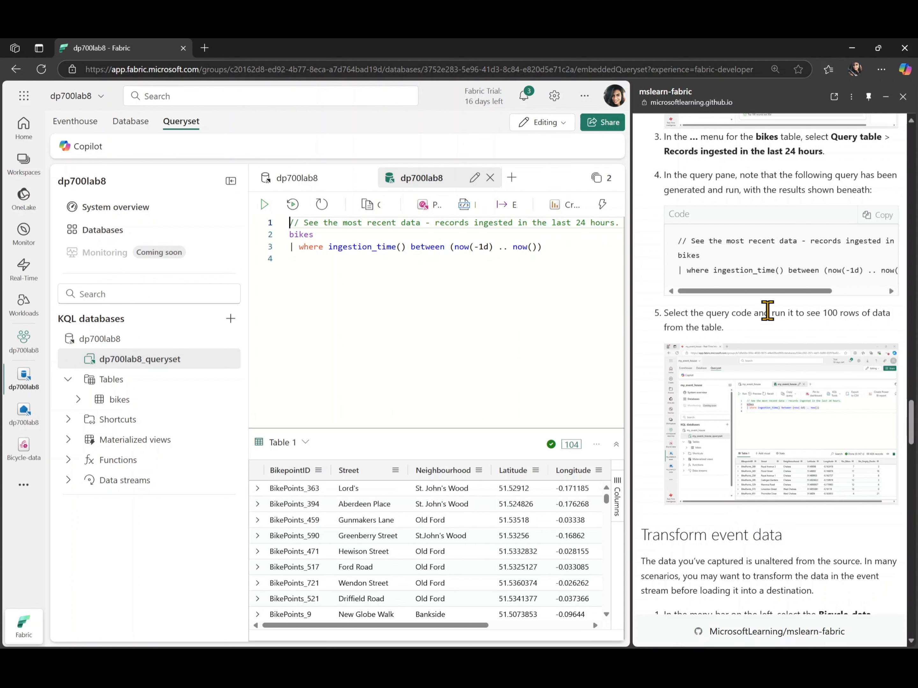
pyautogui.hscroll(5, 764, 268)
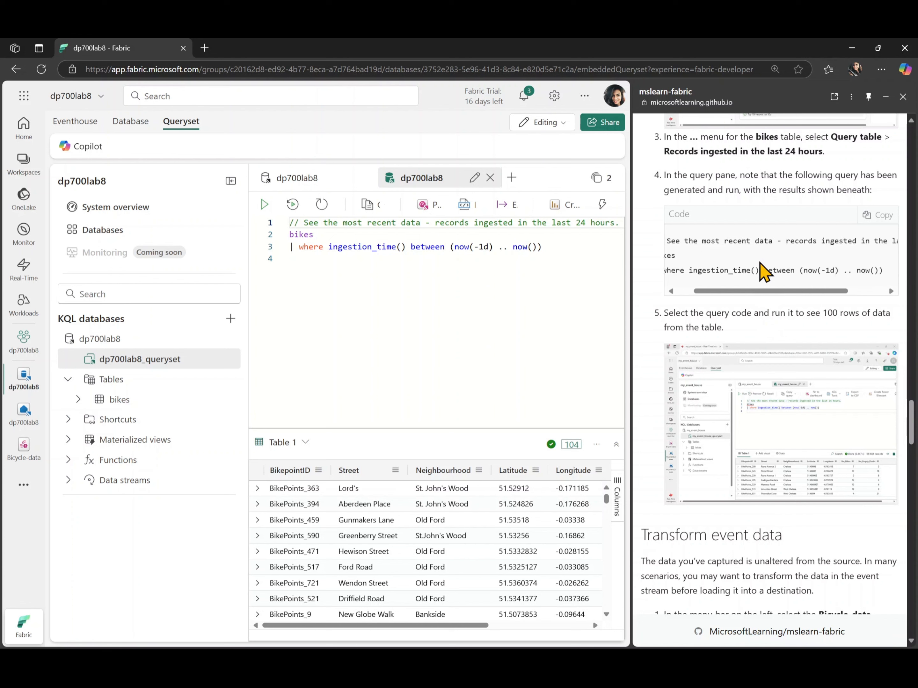
pyautogui.hscroll(-5, 762, 270)
pyautogui.hscroll(2, 761, 271)
pyautogui.hscroll(3, 760, 271)
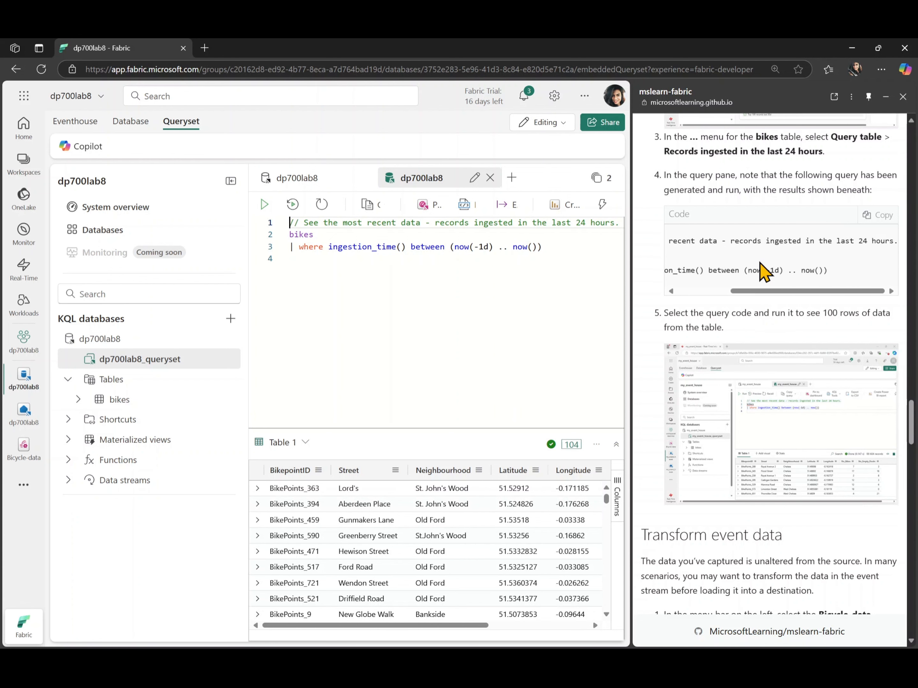
pyautogui.hscroll(-5, 762, 268)
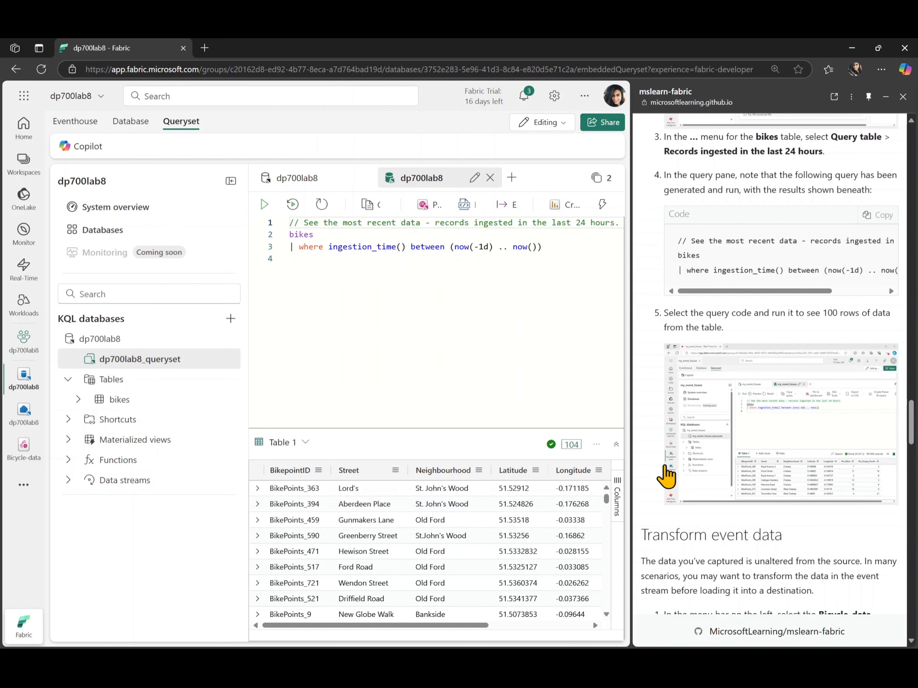
pyautogui.scroll(-1, 740, 526)
pyautogui.scroll(-9, 743, 526)
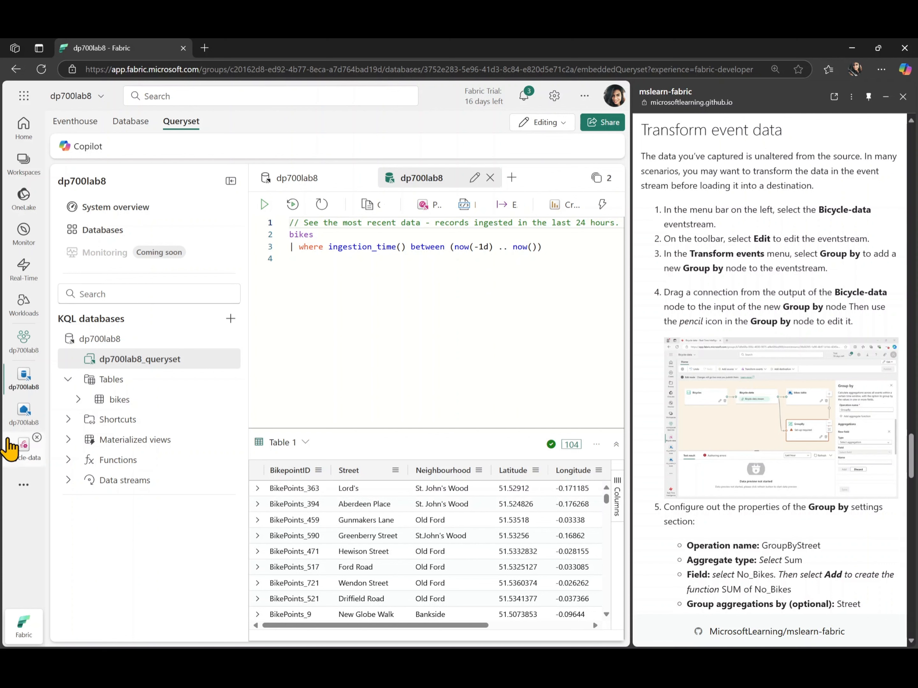
# Edit the Bicycle-data eventstream, adding a Group by transformation and connecting the Bicycle-data node's output to it
pyautogui.click(10, 455)
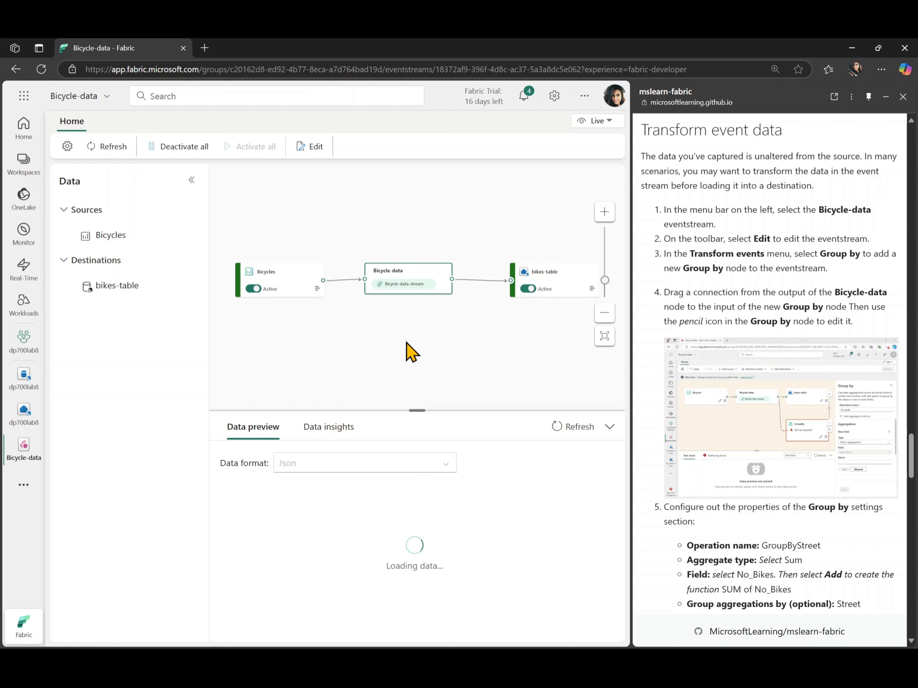
pyautogui.click(315, 147)
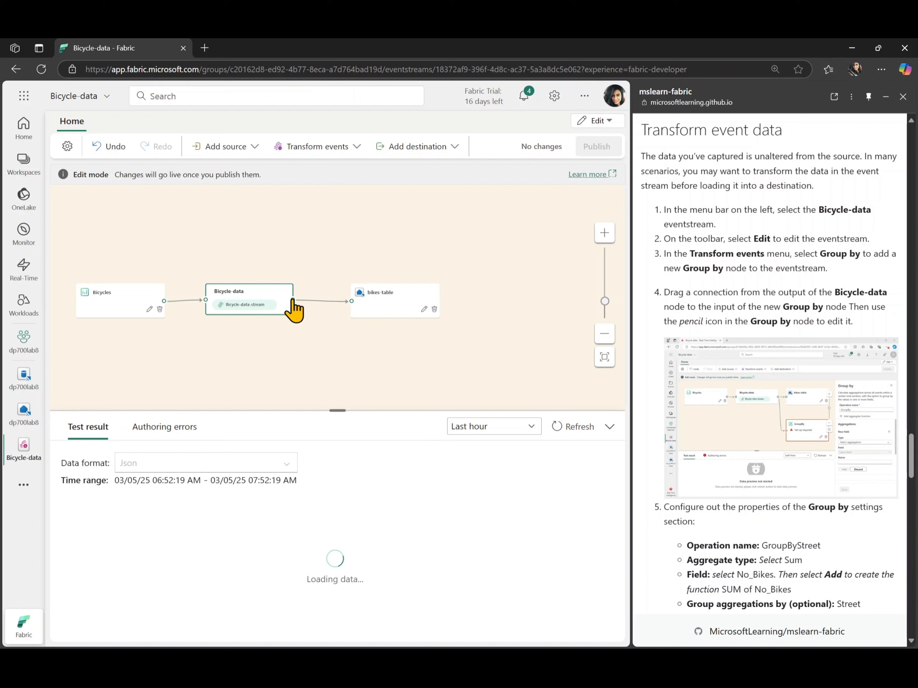
pyautogui.click(333, 148)
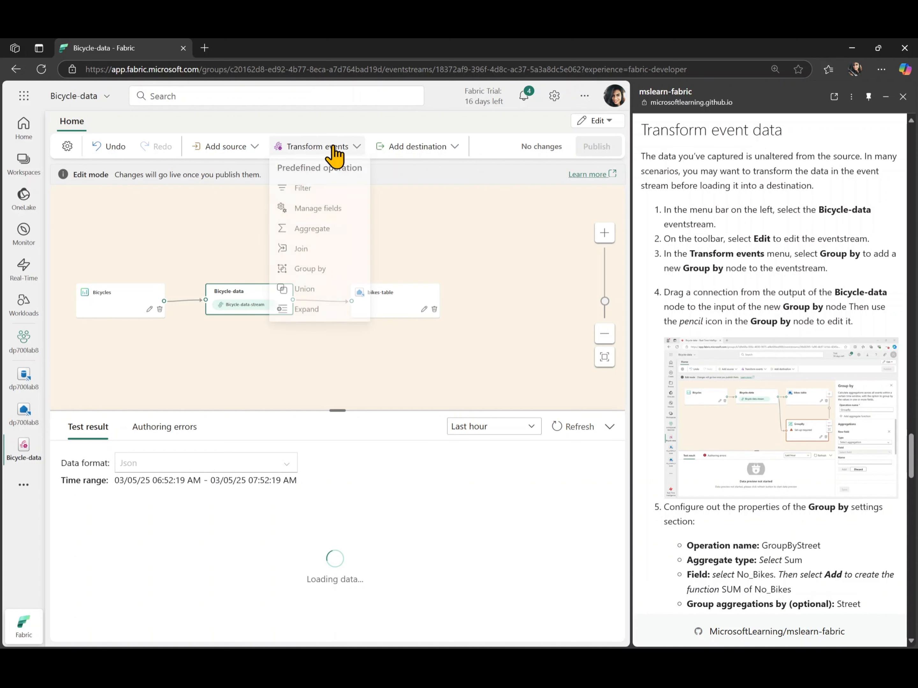
pyautogui.click(311, 275)
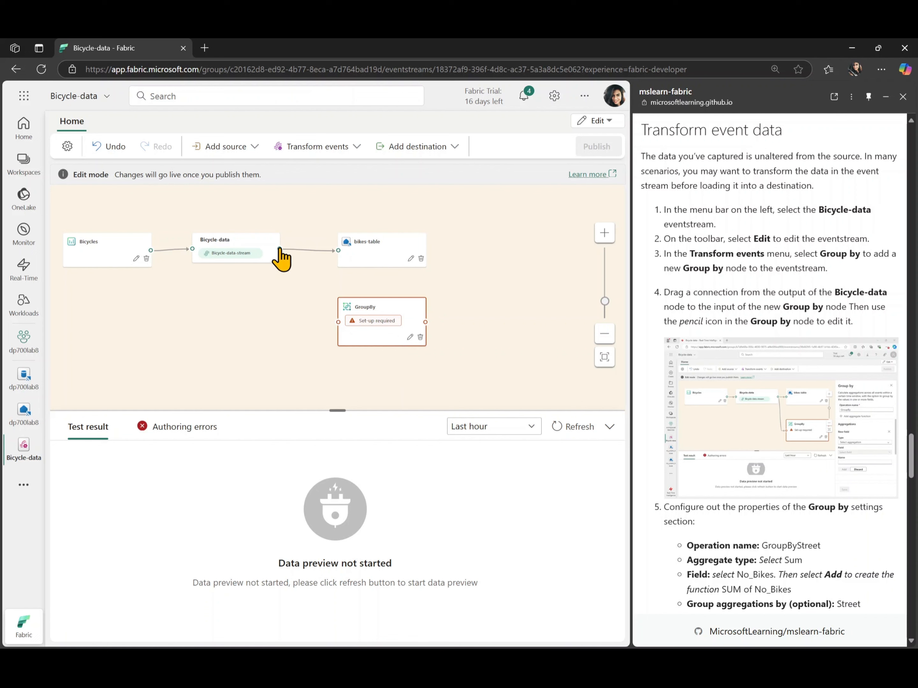
pyautogui.moveTo(279, 249); pyautogui.dragTo(339, 324)
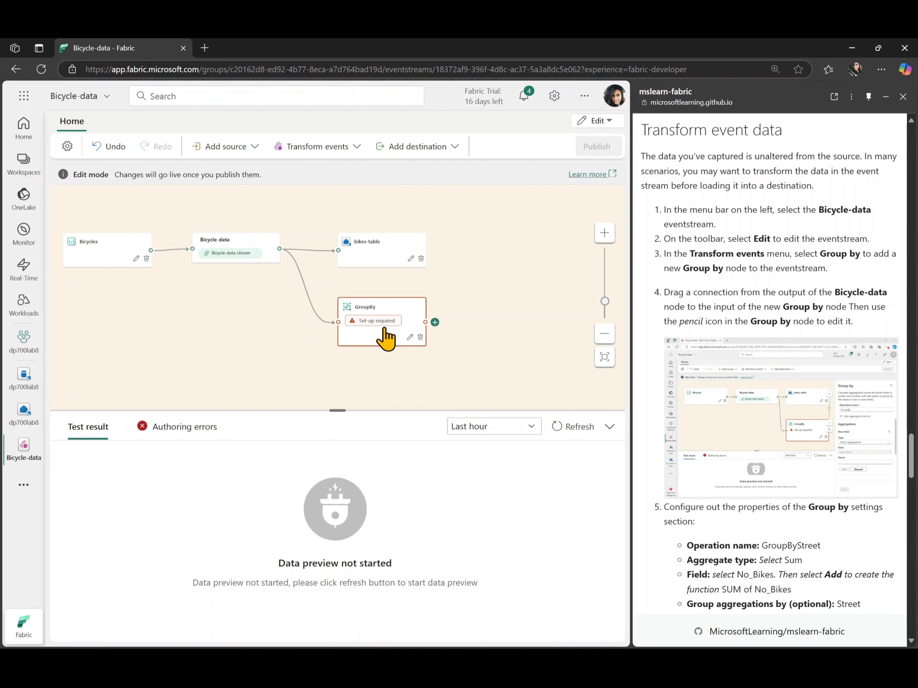
# Open the Group by node's settings and set its operation name to GroupByStreet, copied from the lab instructions
pyautogui.click(410, 337)
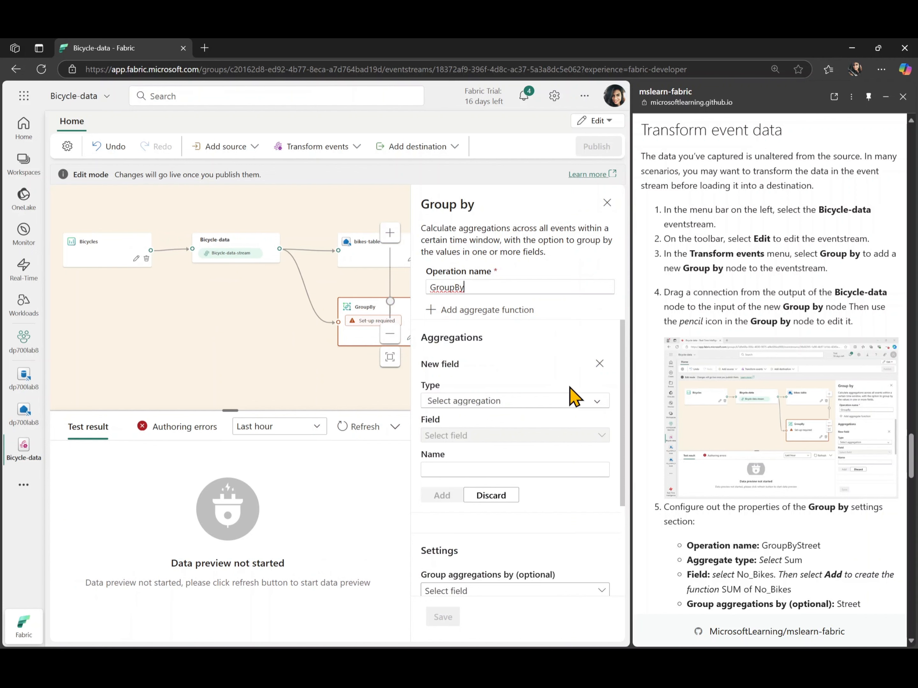
pyautogui.scroll(-3, 706, 481)
pyautogui.scroll(-1, 708, 490)
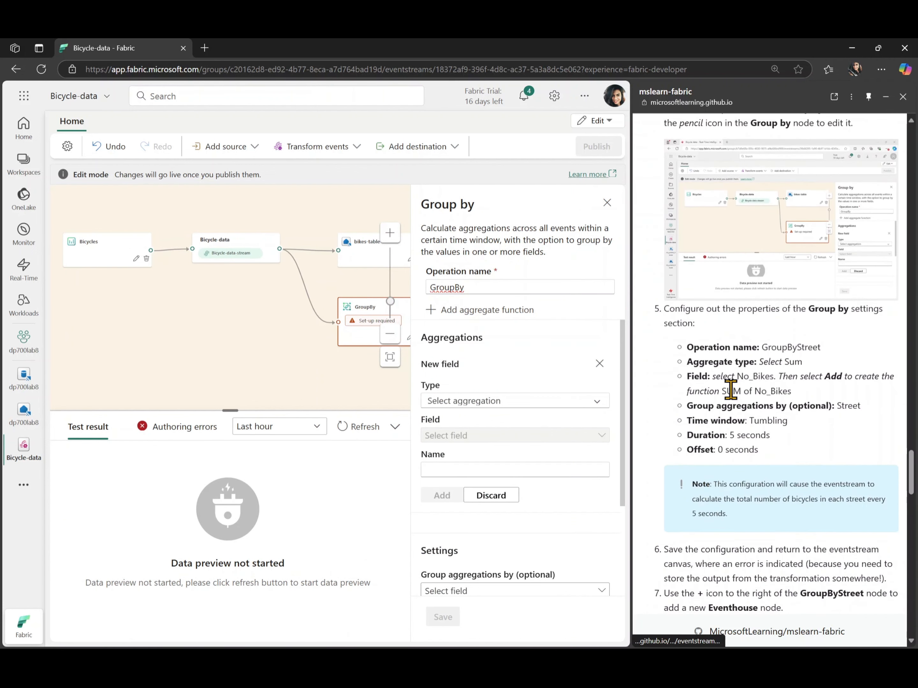
pyautogui.doubleClick(784, 344)
pyautogui.hotkey('ctrl', 'c')
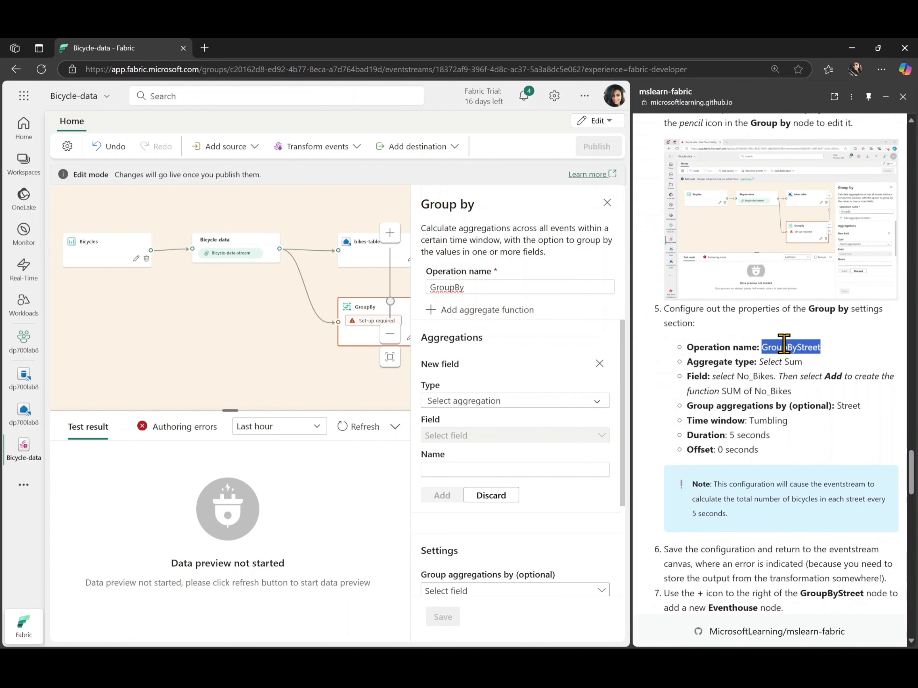
pyautogui.click(506, 289)
pyautogui.hotkey('ctrl', 'a')
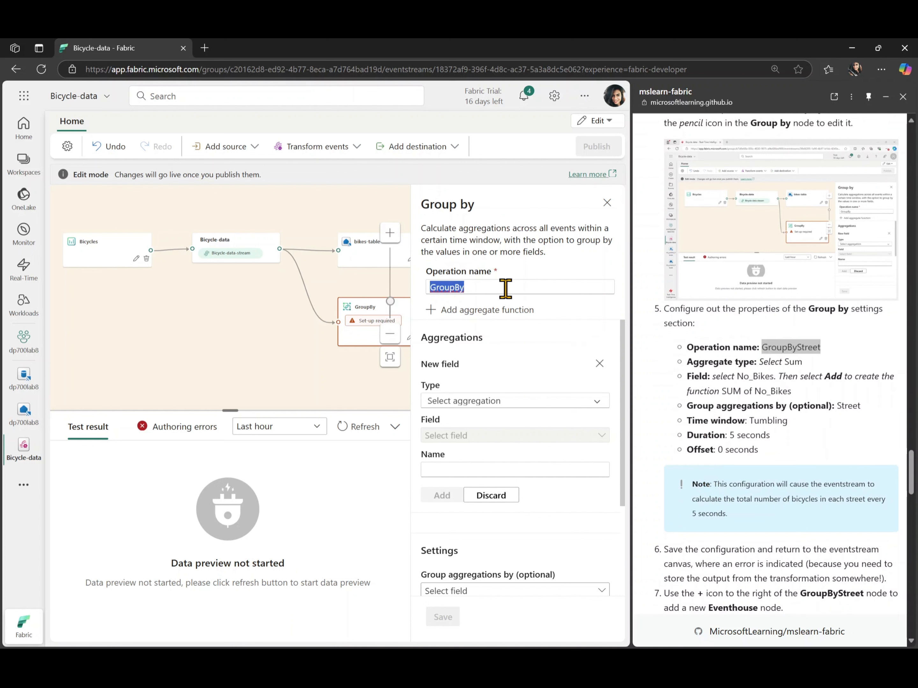
pyautogui.hotkey('ctrl', 'v')
pyautogui.click(778, 374)
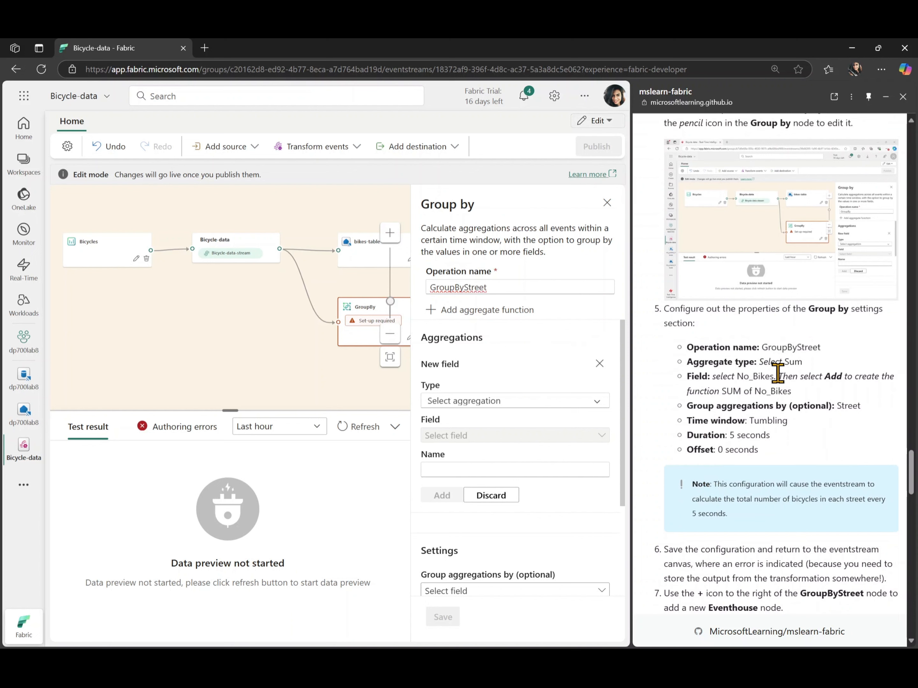
# Add a Sum aggregation of the No_Bikes field to the GroupByStreet operation
pyautogui.click(513, 409)
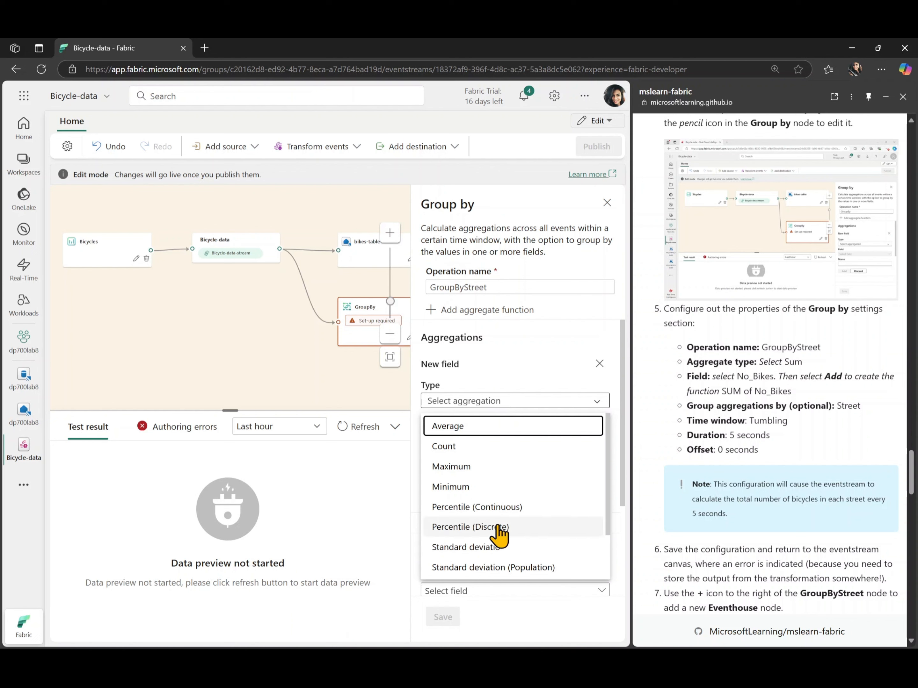
pyautogui.scroll(-2, 511, 487)
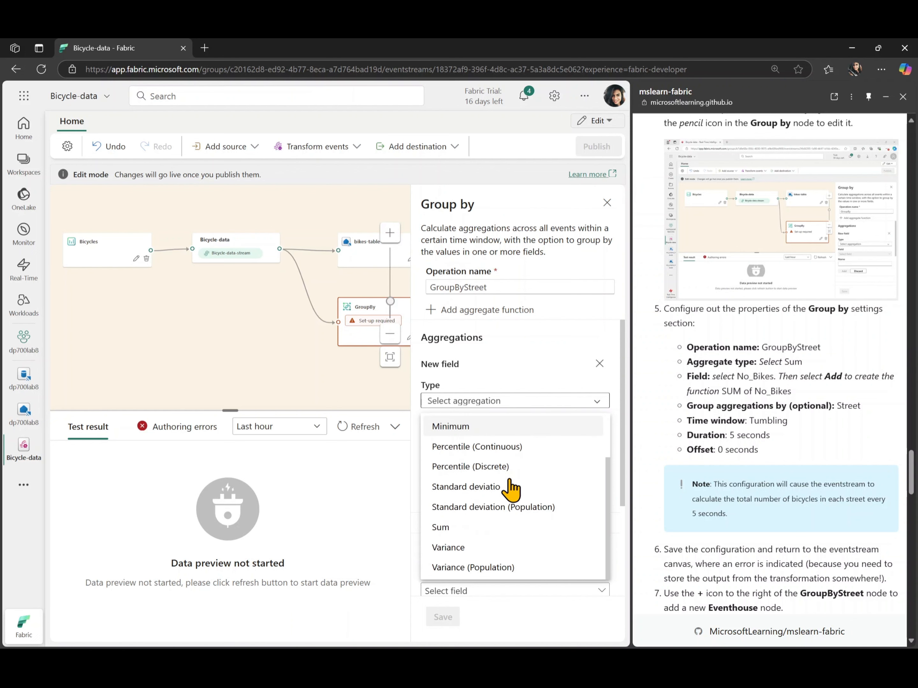
pyautogui.click(478, 536)
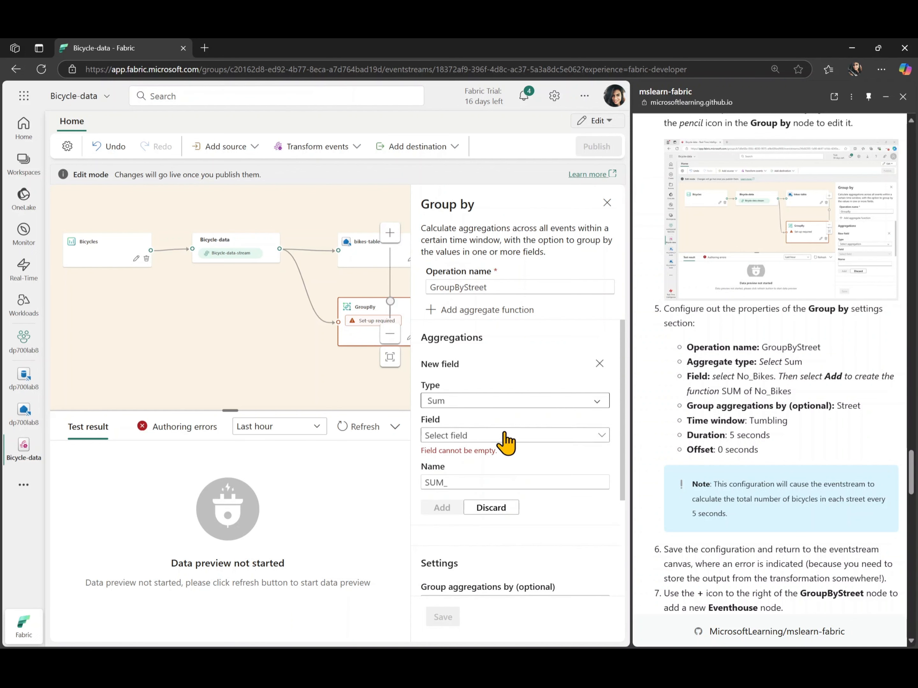
pyautogui.click(494, 437)
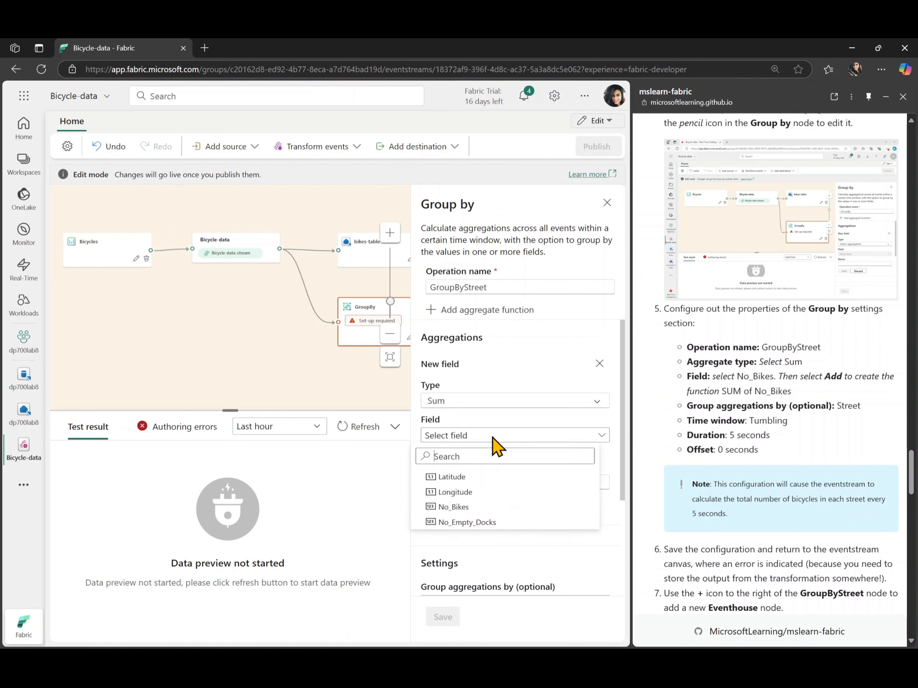
pyautogui.click(473, 506)
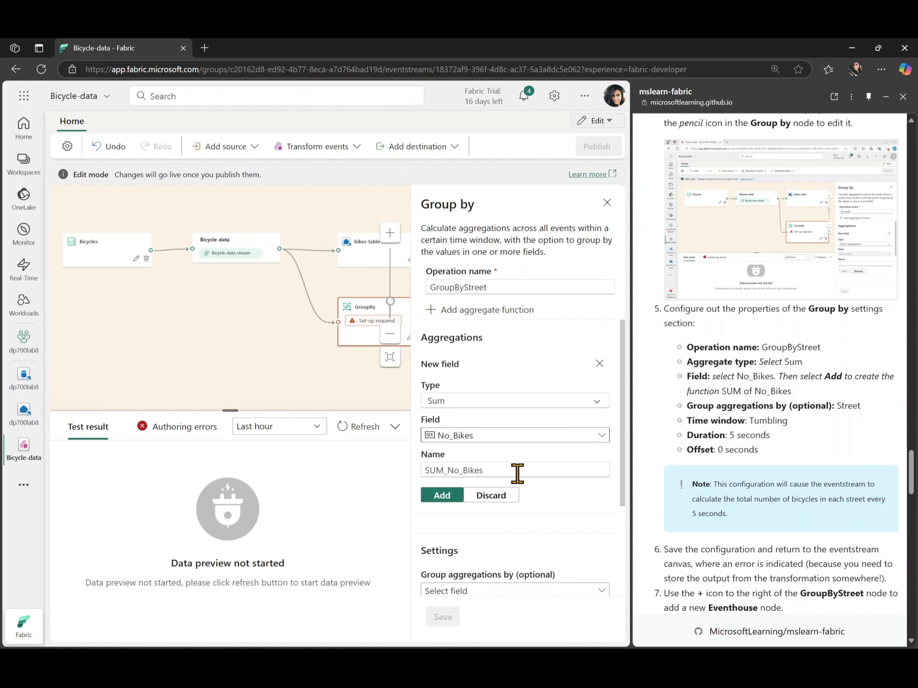
pyautogui.click(443, 502)
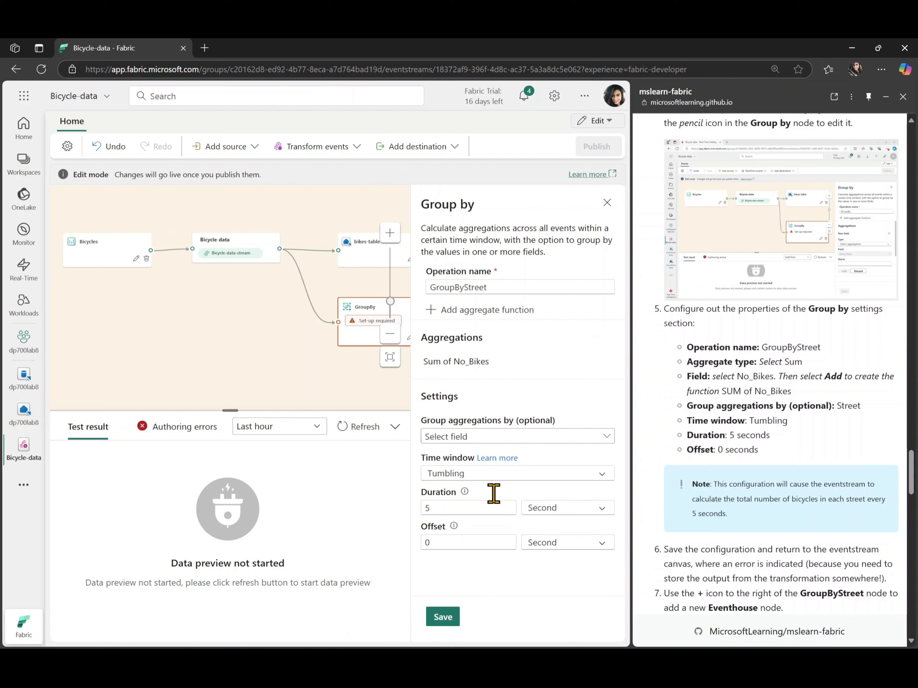
# Group the GroupByStreet aggregations by the Street field and save the operation's settings
pyautogui.click(535, 438)
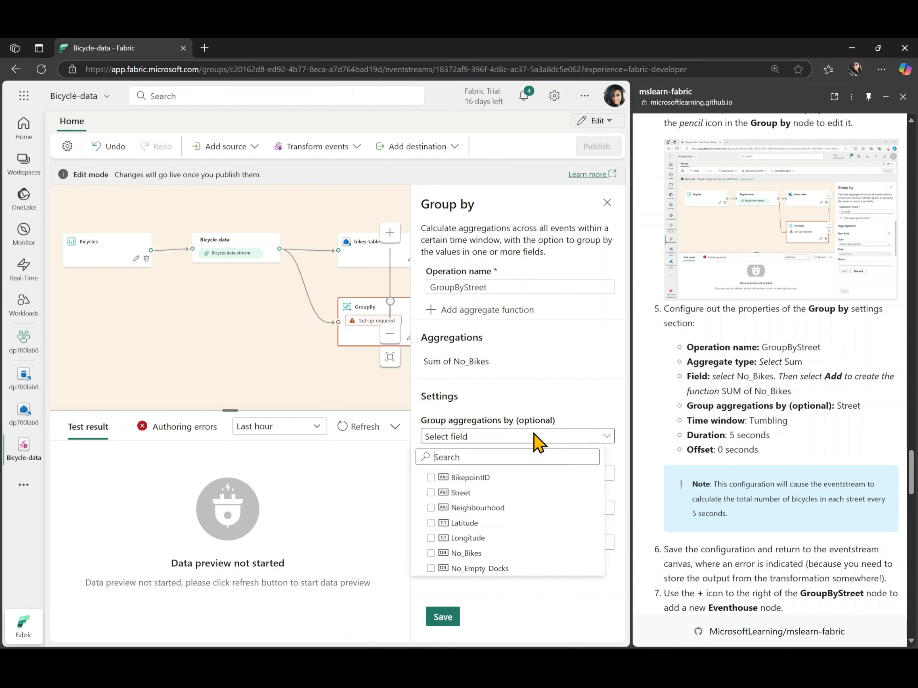
pyautogui.click(433, 493)
pyautogui.click(532, 600)
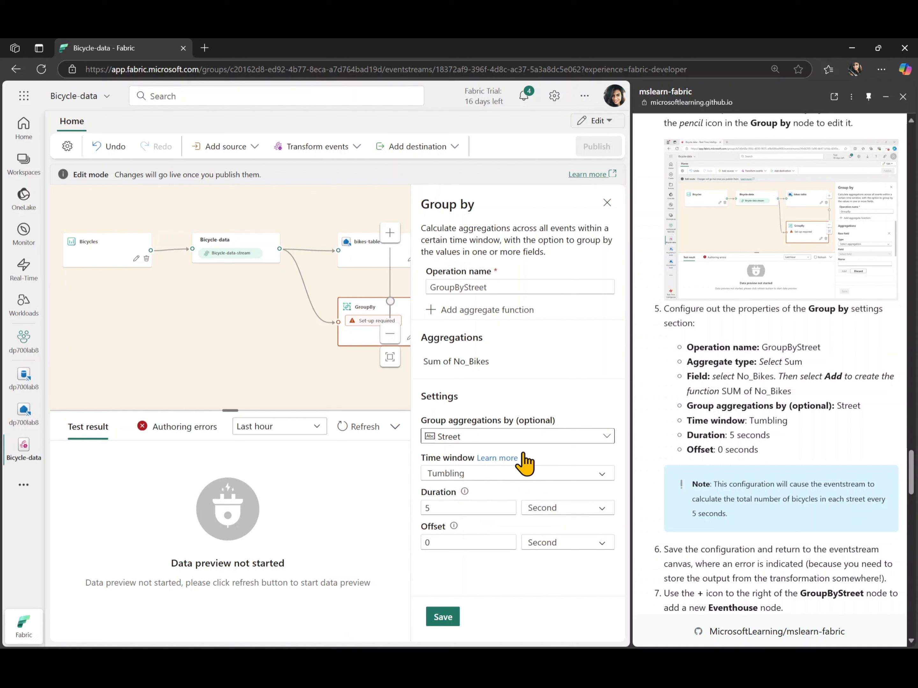
pyautogui.click(440, 619)
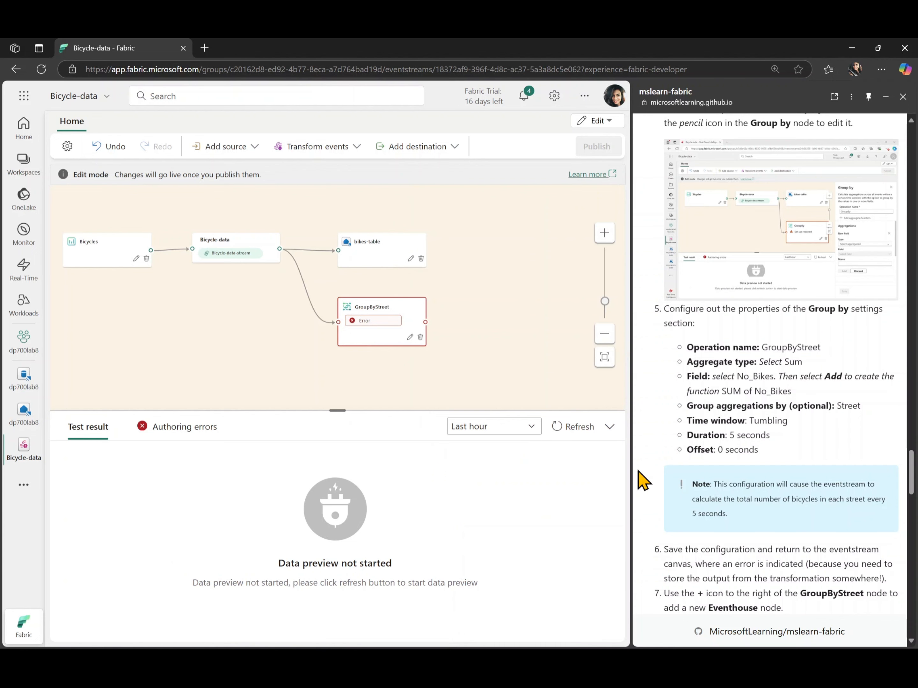
# Check the authoring errors for the GroupByStreet node, then return to the test result view
pyautogui.scroll(-3, 721, 553)
pyautogui.scroll(-3, 721, 554)
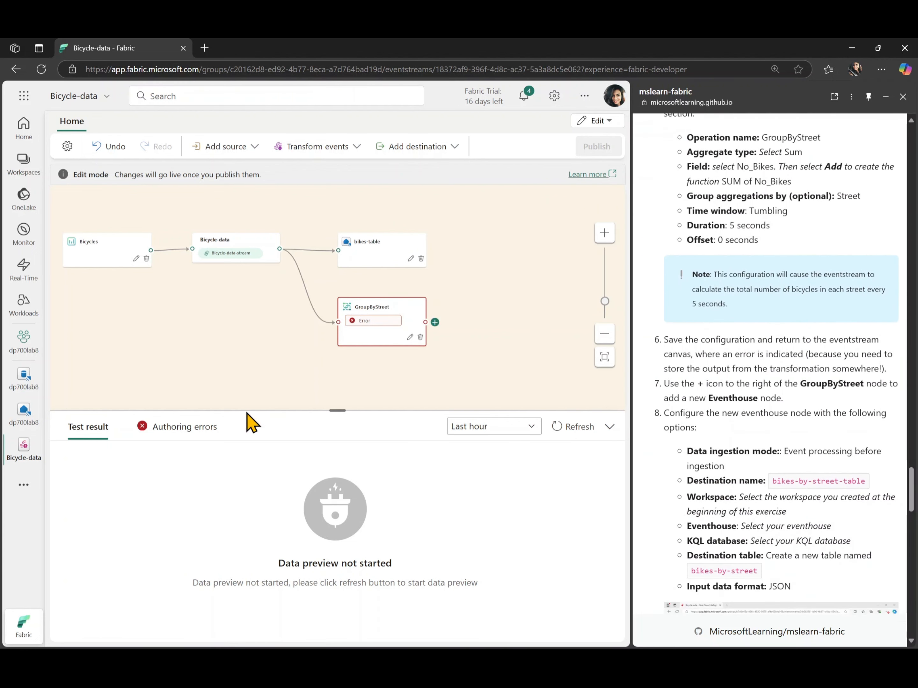
pyautogui.click(205, 428)
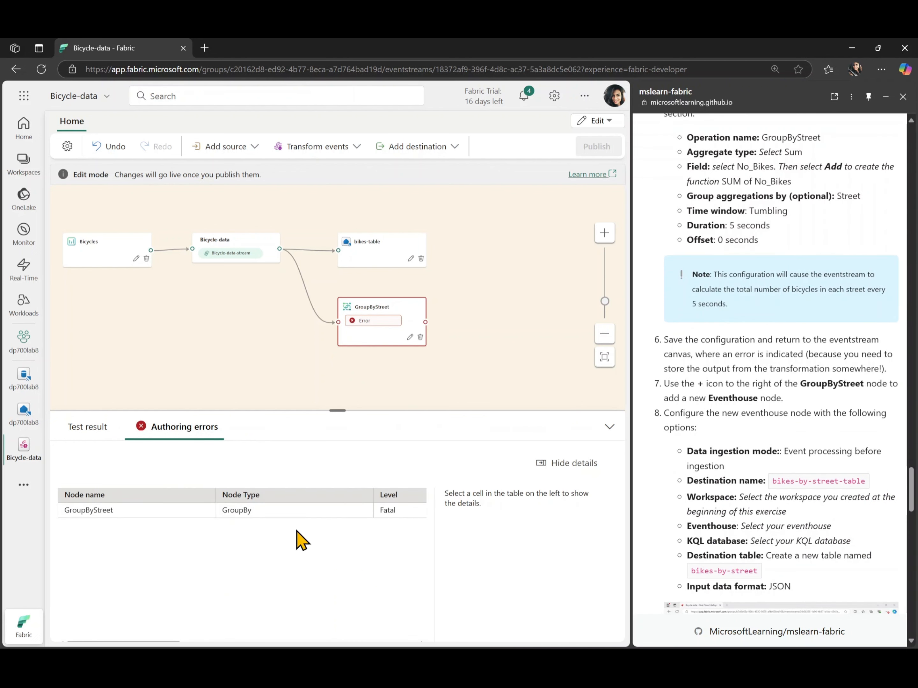
pyautogui.moveTo(418, 324)
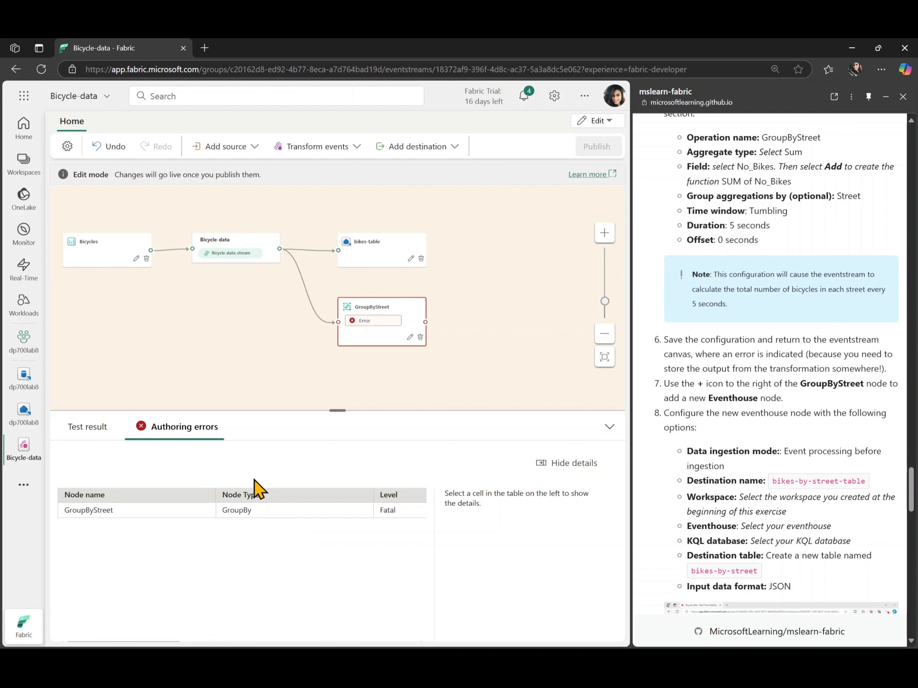
pyautogui.click(87, 428)
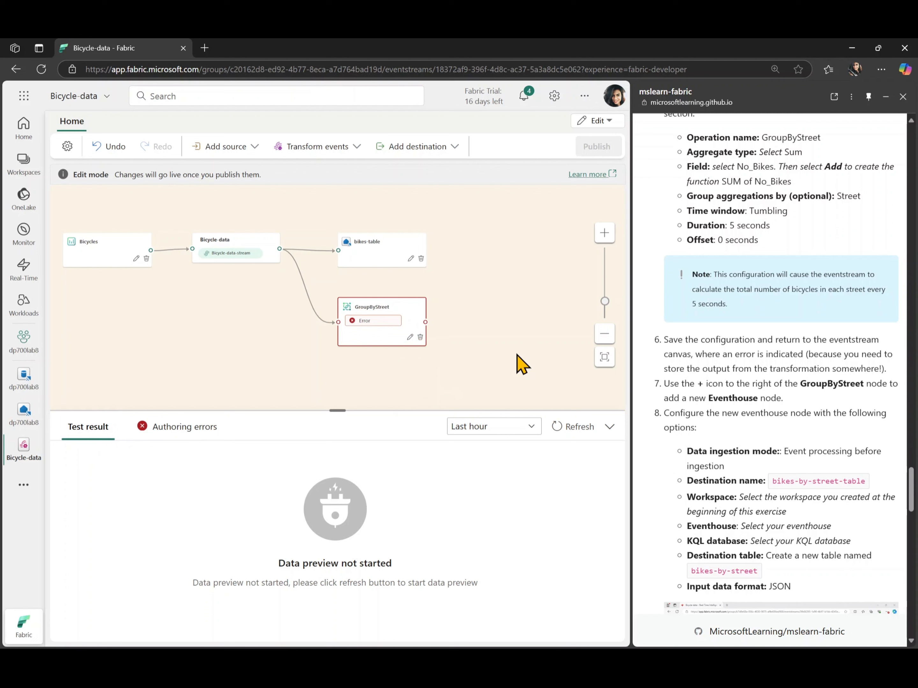
# Append an Eventhouse destination to the GroupByStreet node's output and open its settings
pyautogui.moveTo(436, 327)
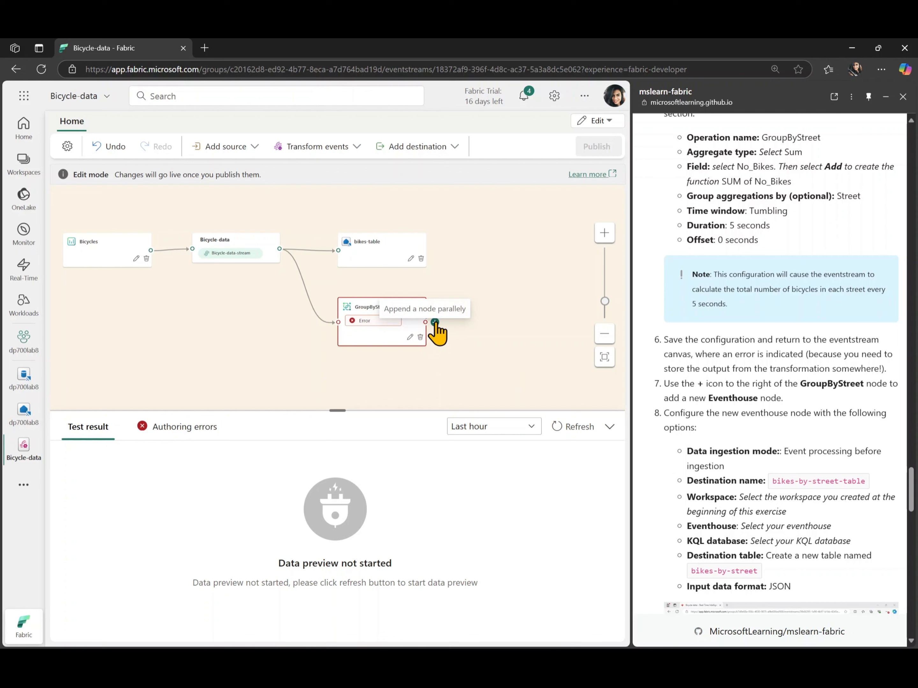
pyautogui.click(434, 322)
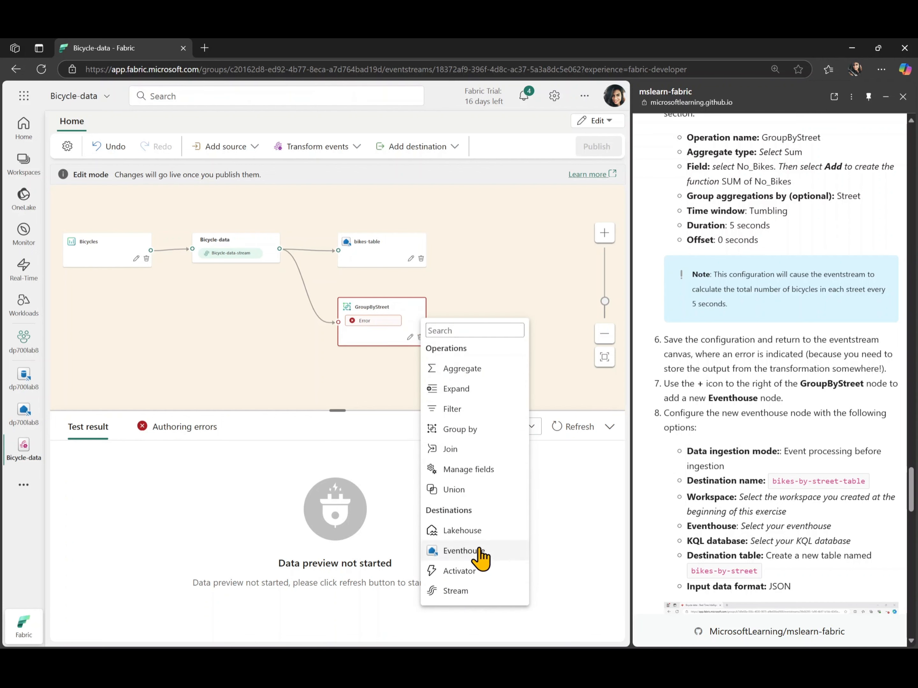
pyautogui.click(462, 551)
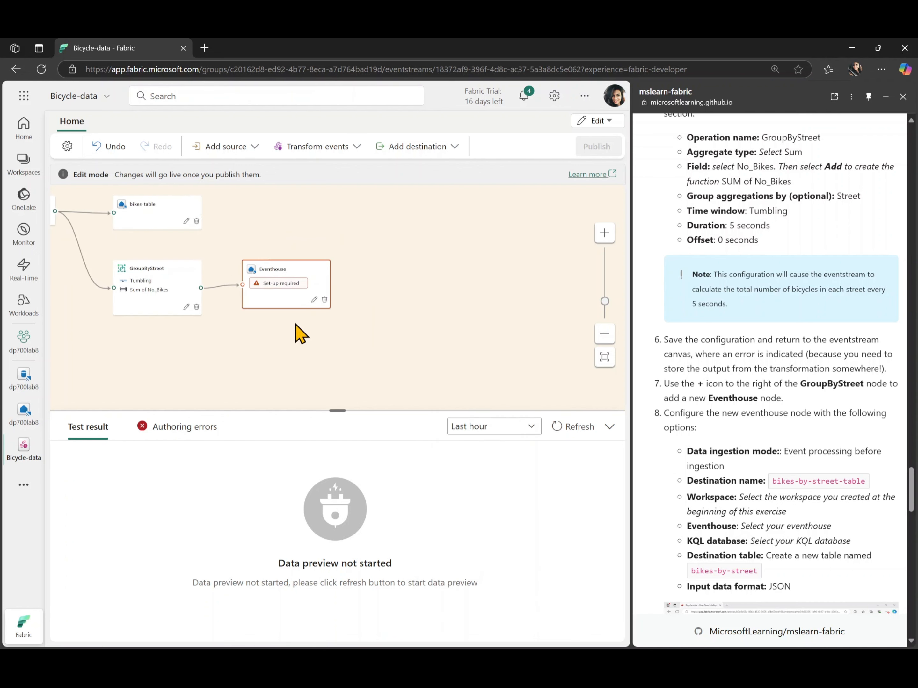
pyautogui.click(314, 300)
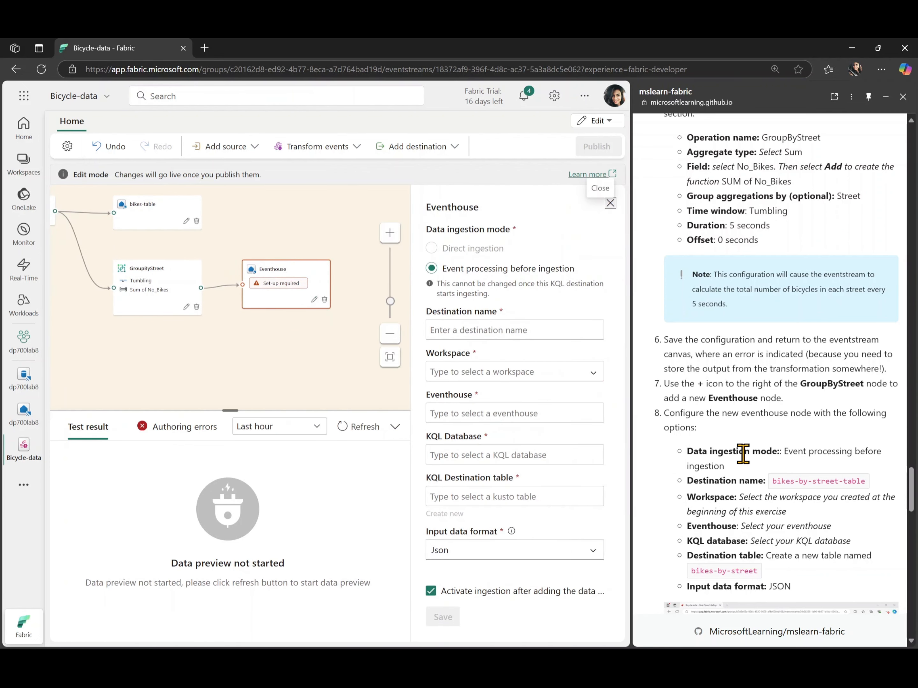
# Set the Eventhouse destination name to bikes-by-street-table, copied from the lab instructions
pyautogui.scroll(-4, 743, 453)
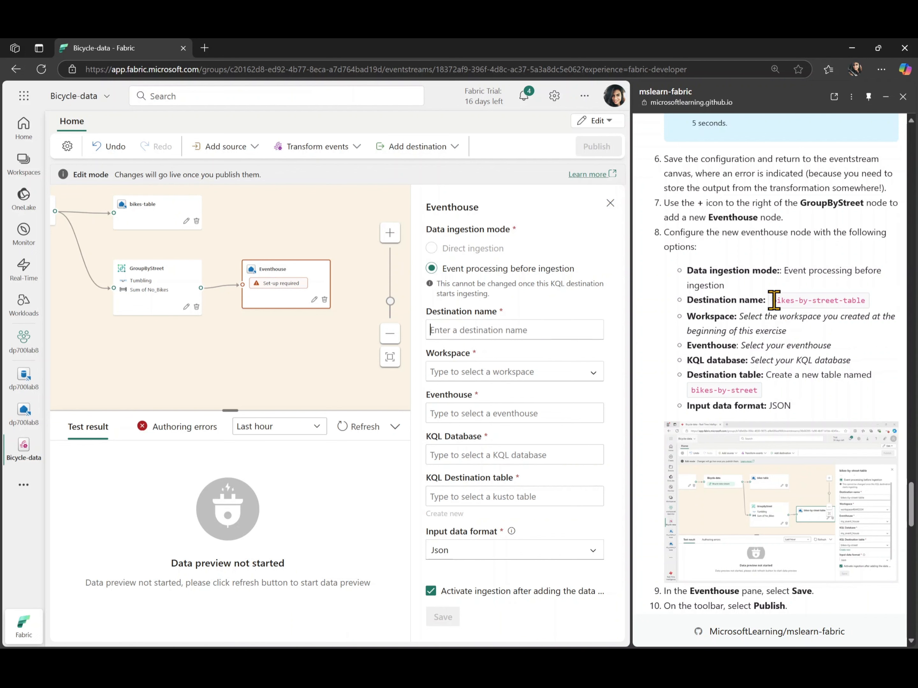
pyautogui.moveTo(777, 295); pyautogui.dragTo(867, 302)
pyautogui.hotkey('ctrl', 'c')
pyautogui.click(570, 330)
pyautogui.hotkey('ctrl', 'v')
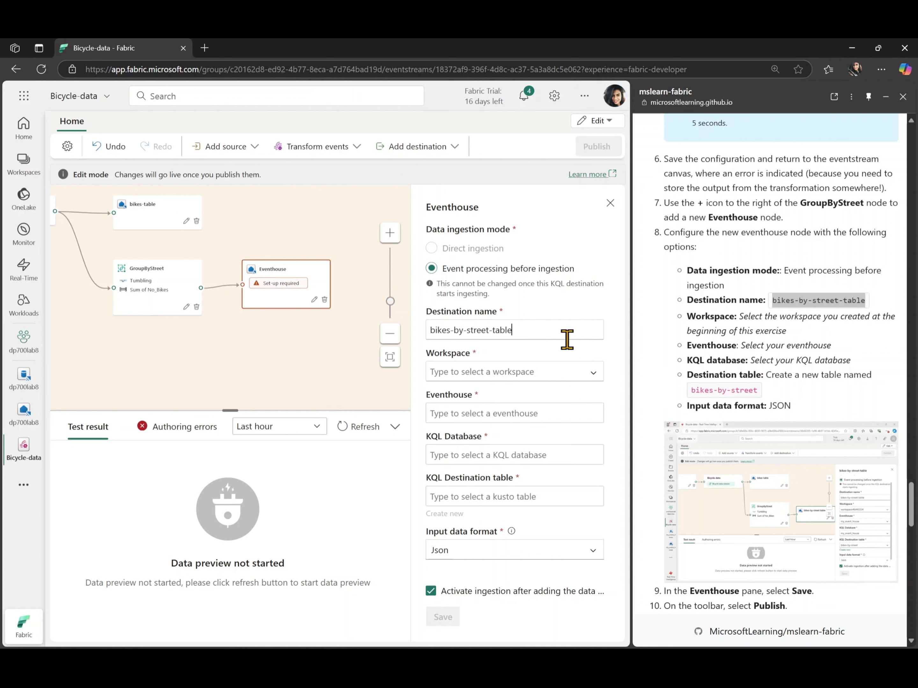
# Set the destination's workspace, eventhouse and KQL database to dp700lab8
pyautogui.click(570, 369)
pyautogui.click(549, 435)
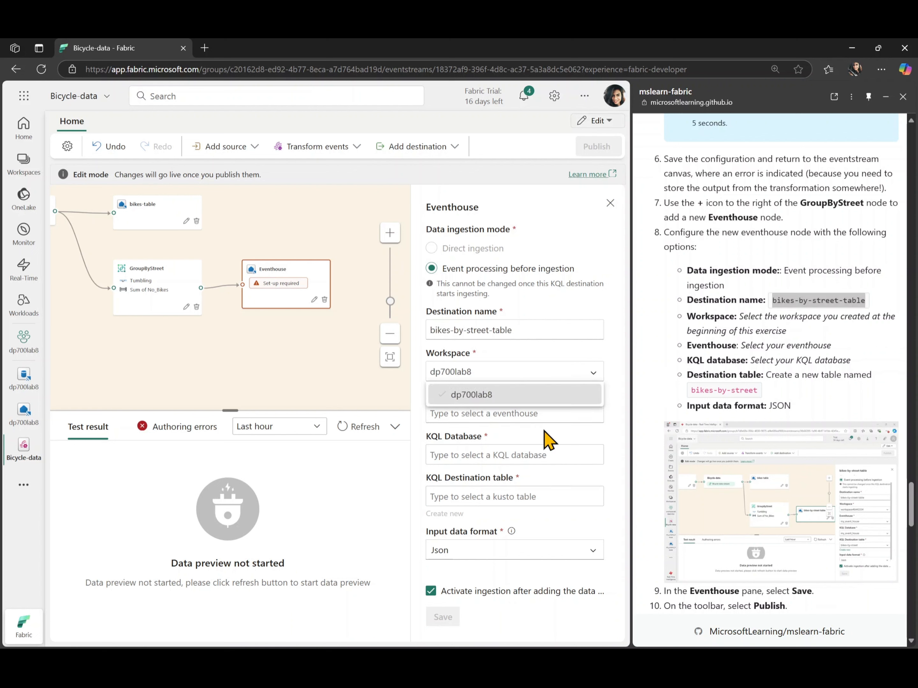
pyautogui.click(561, 412)
pyautogui.click(560, 440)
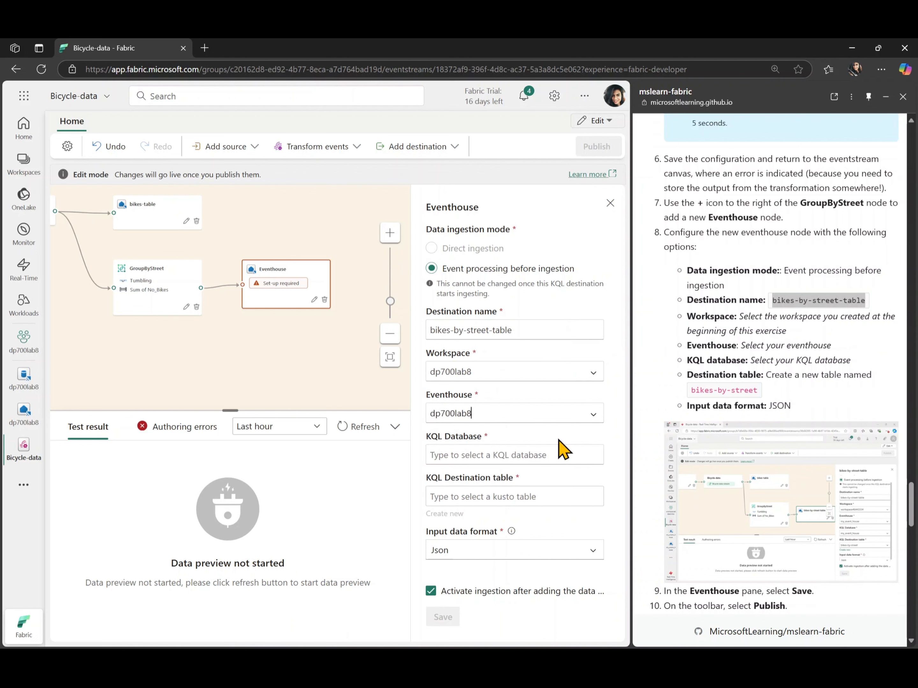
pyautogui.click(558, 453)
pyautogui.click(556, 483)
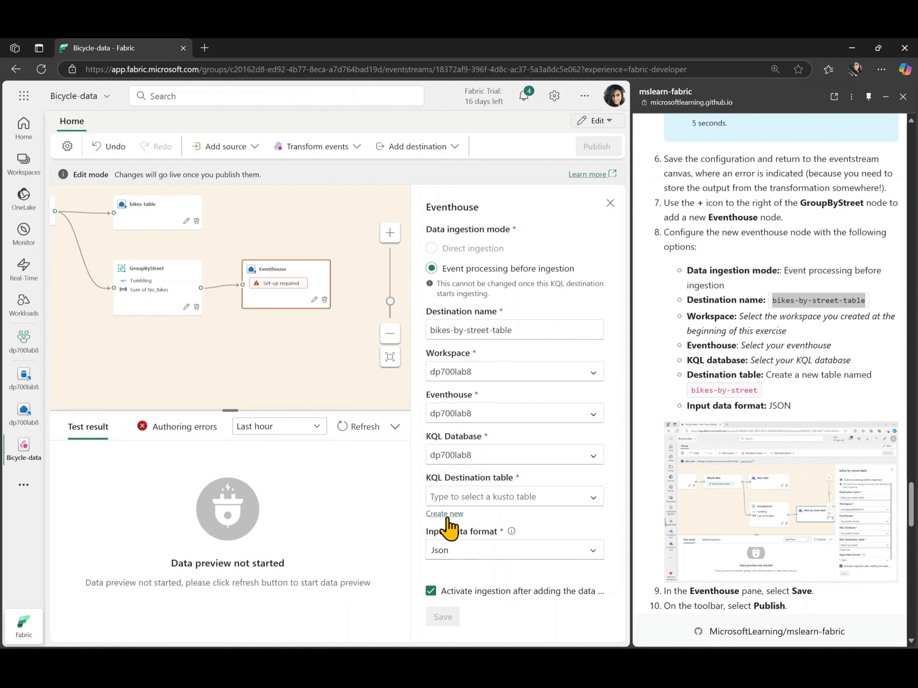
# Create a new KQL destination table named bikes-by-street, copied from the lab instructions, and save the Eventhouse destination
pyautogui.click(441, 514)
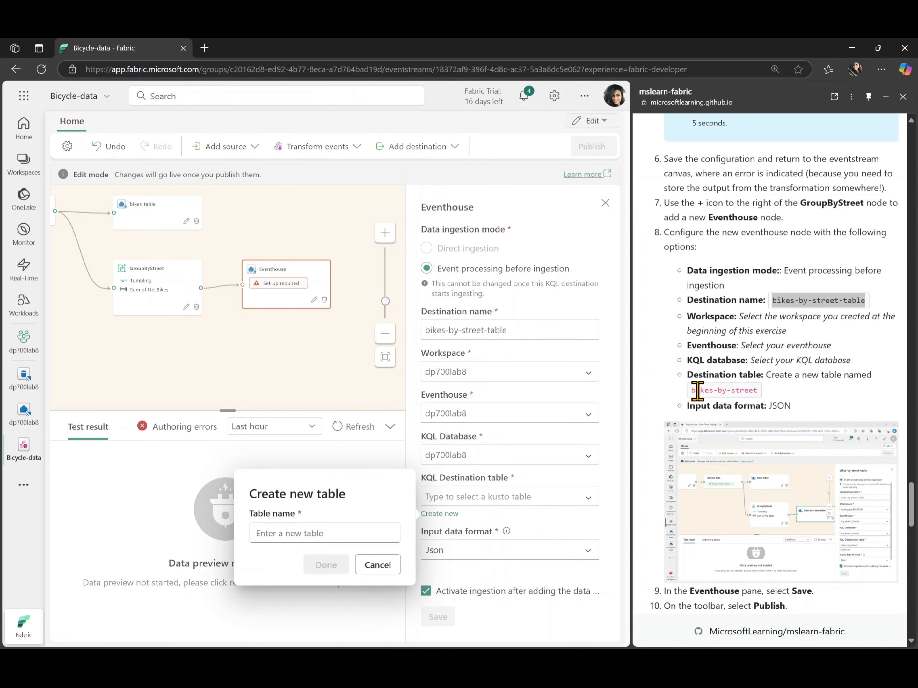
pyautogui.moveTo(692, 391); pyautogui.dragTo(756, 389)
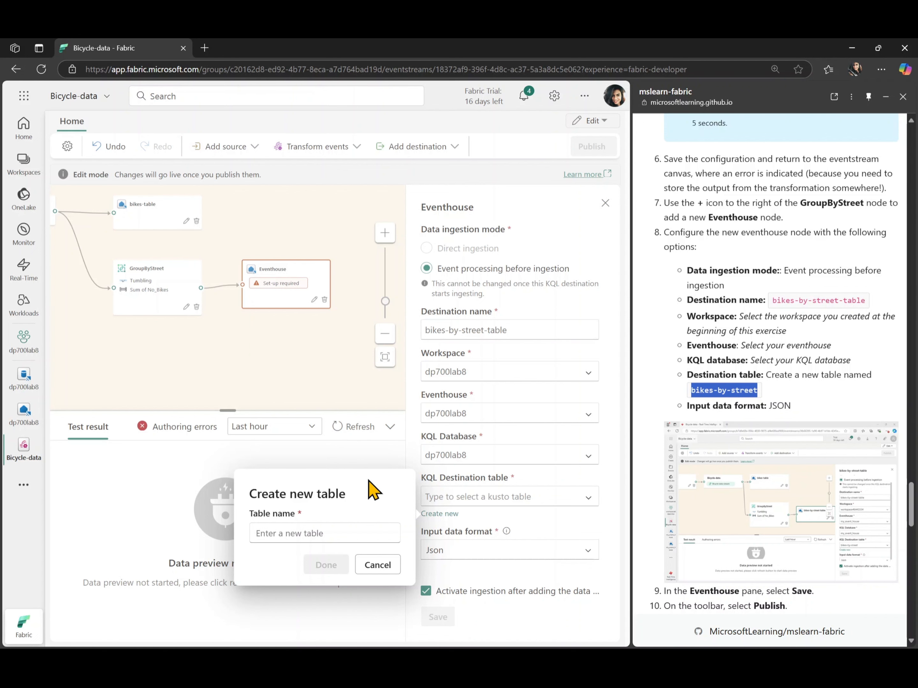
pyautogui.click(323, 534)
pyautogui.write('bikes-by-street')
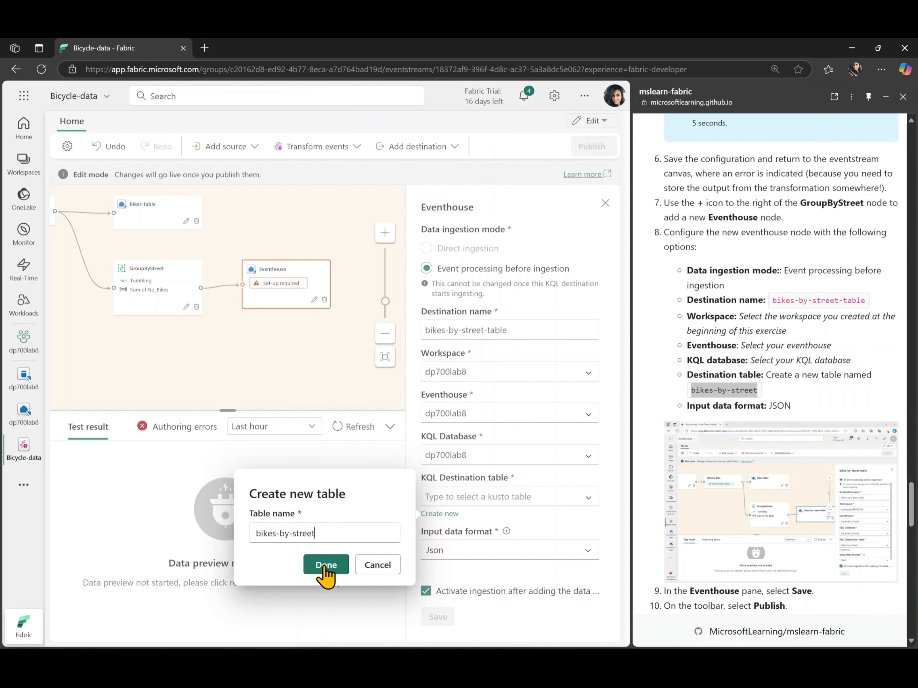
pyautogui.click(321, 576)
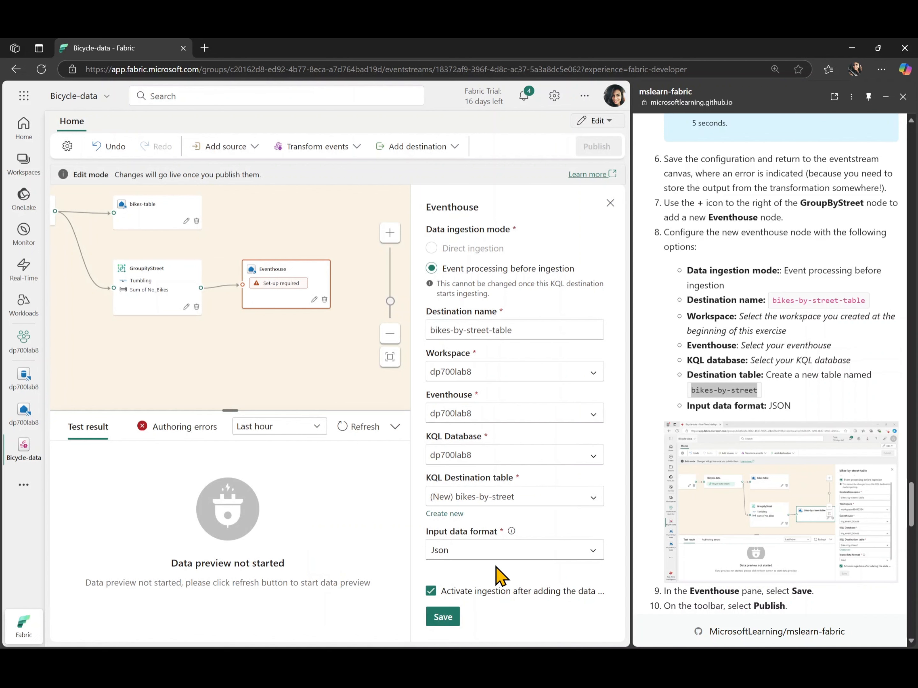
pyautogui.click(445, 621)
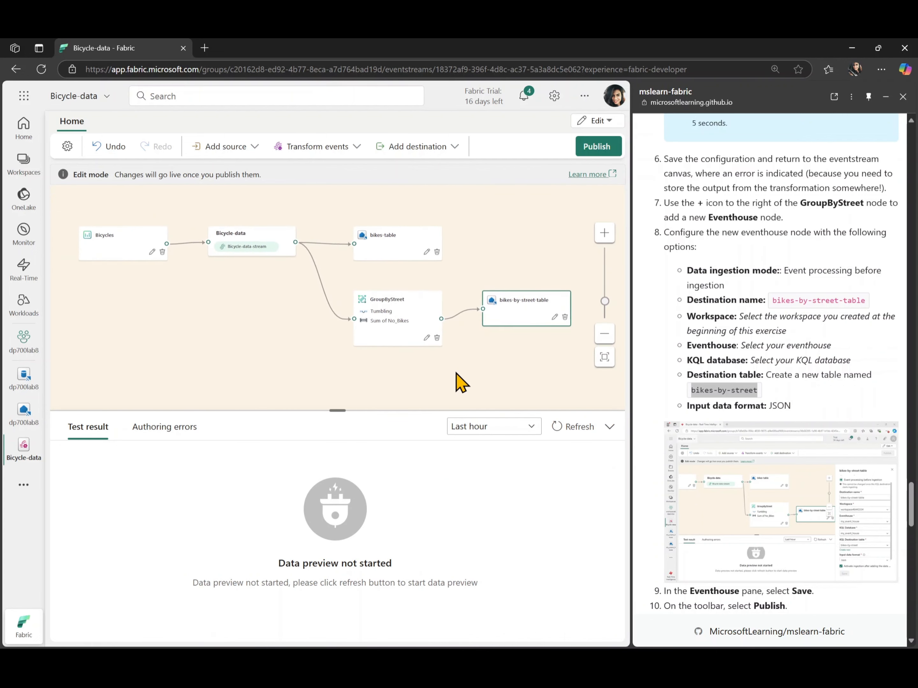
# Publish the edited Bicycle-data eventstream
pyautogui.scroll(-3, 833, 442)
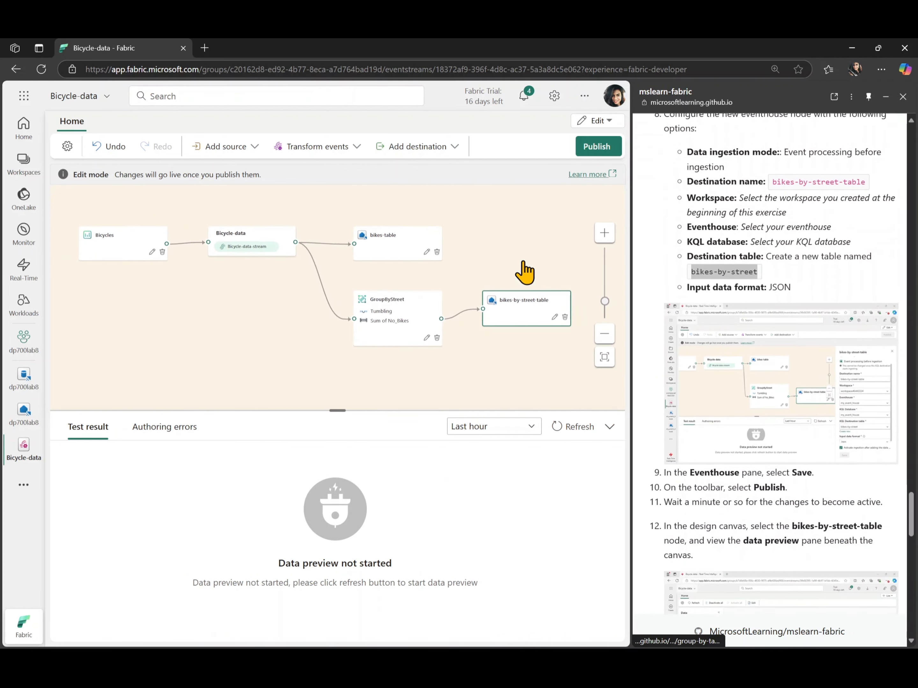
pyautogui.click(600, 147)
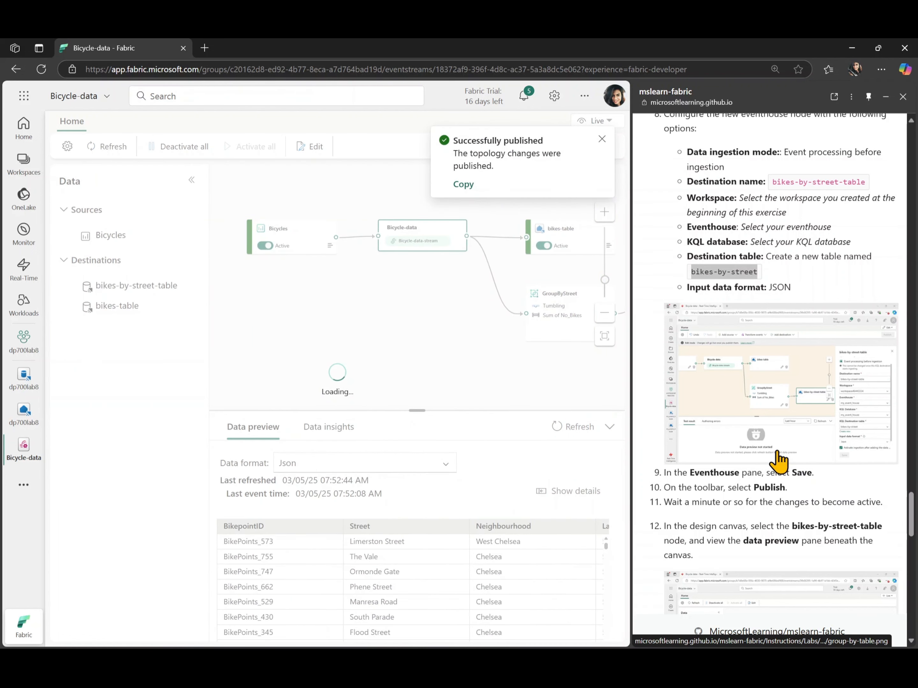
pyautogui.scroll(-3, 778, 460)
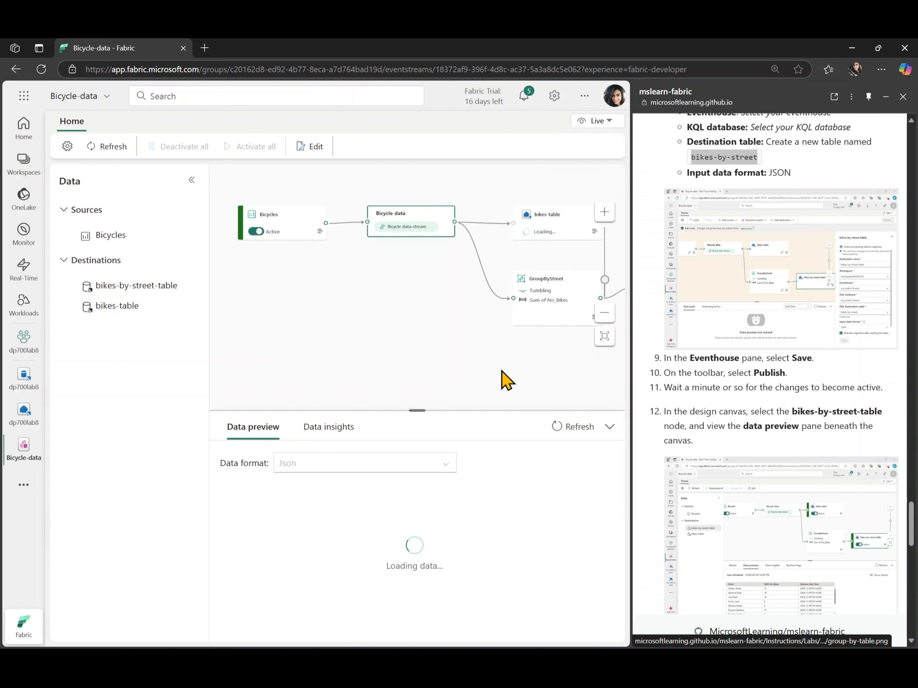
# Select the bikes-by-street-table node and refresh its data preview to check the transformed events
pyautogui.moveTo(475, 375); pyautogui.dragTo(327, 369)
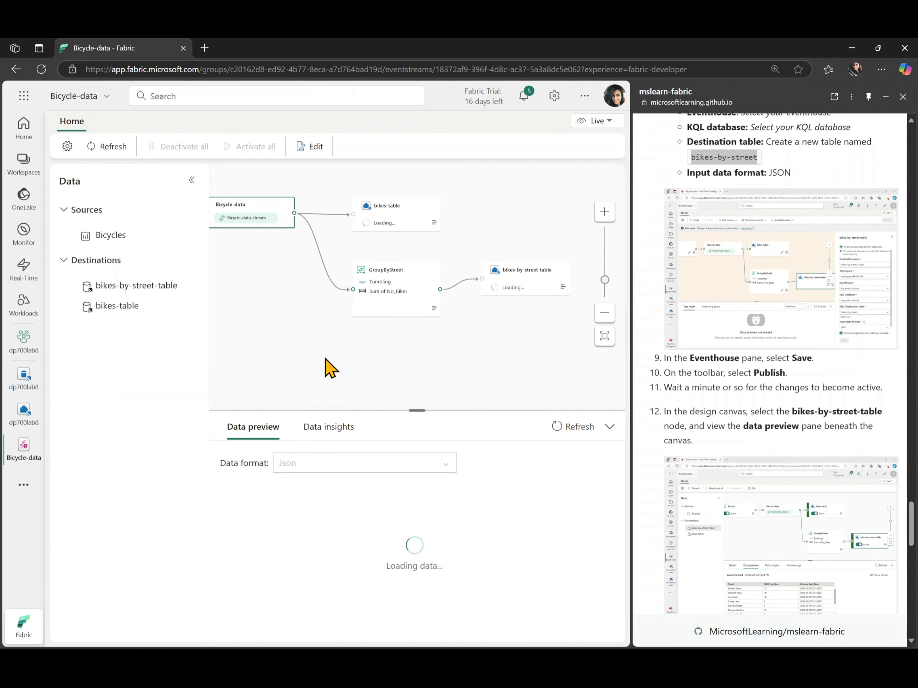
pyautogui.click(518, 281)
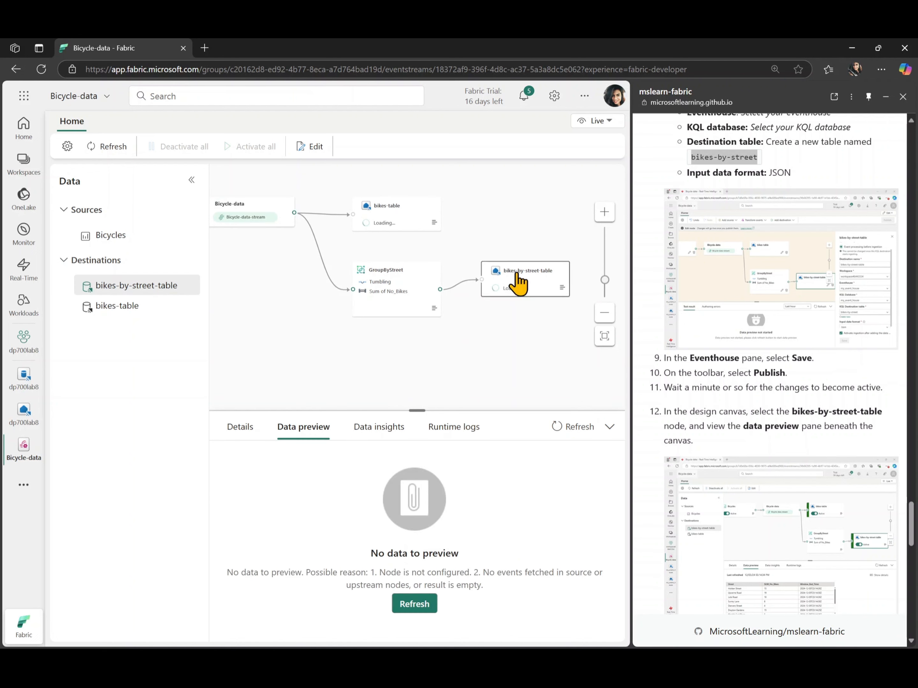
pyautogui.click(419, 612)
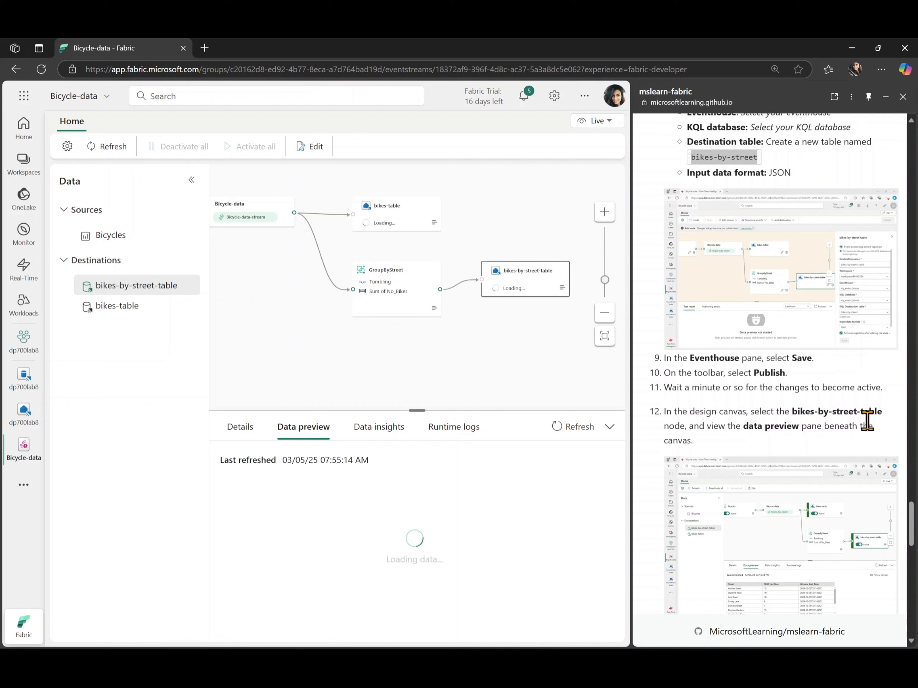
pyautogui.scroll(-2, 868, 418)
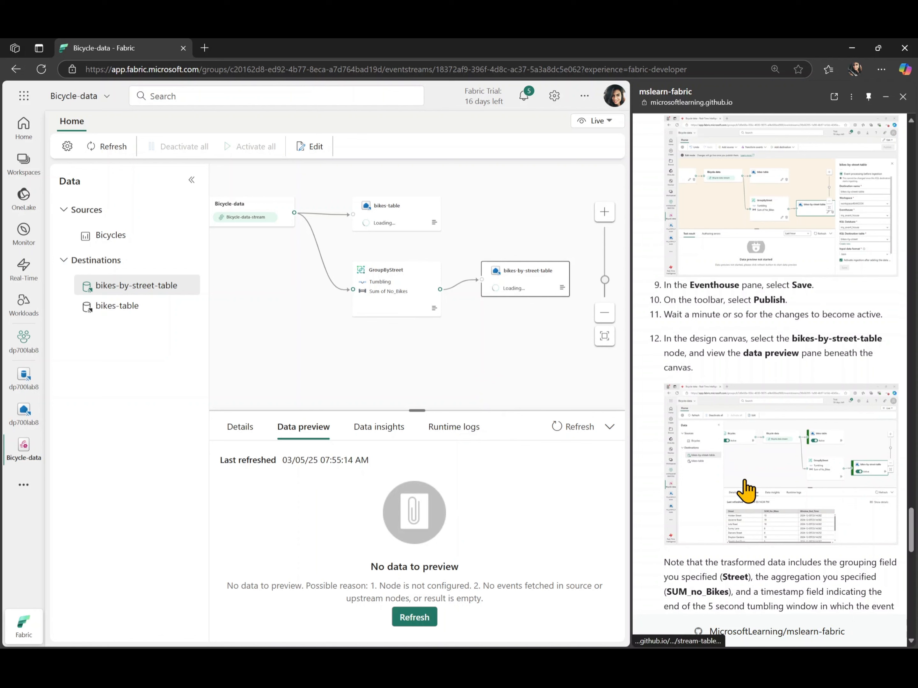
pyautogui.scroll(-4, 746, 489)
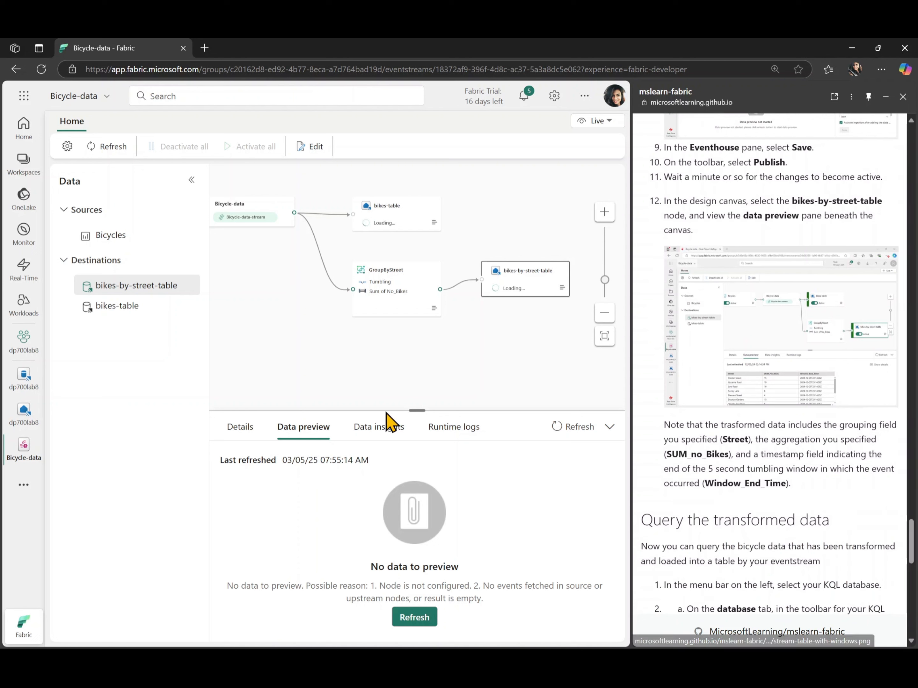
pyautogui.click(416, 618)
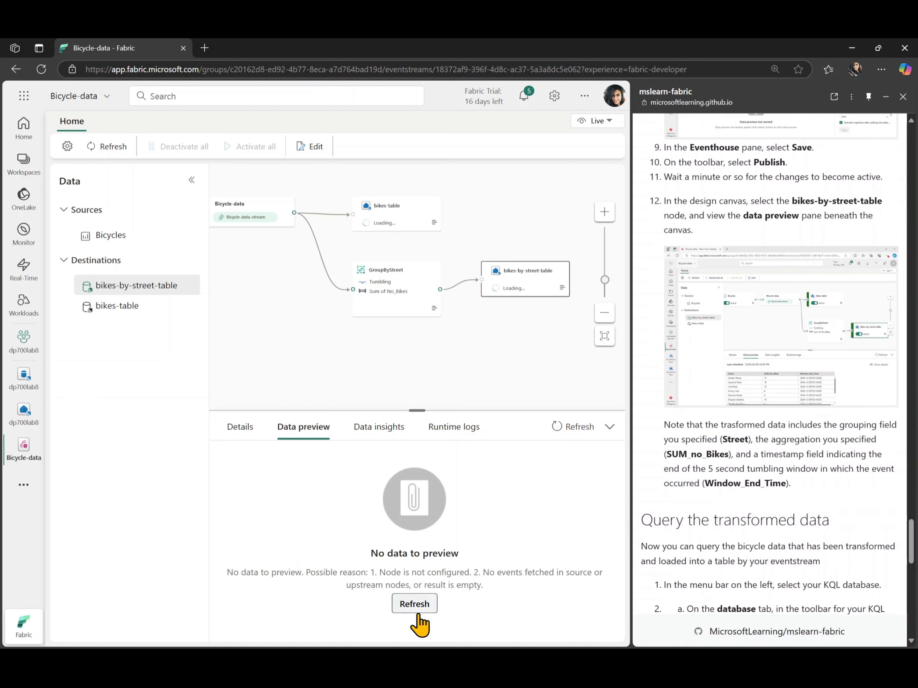
pyautogui.click(418, 611)
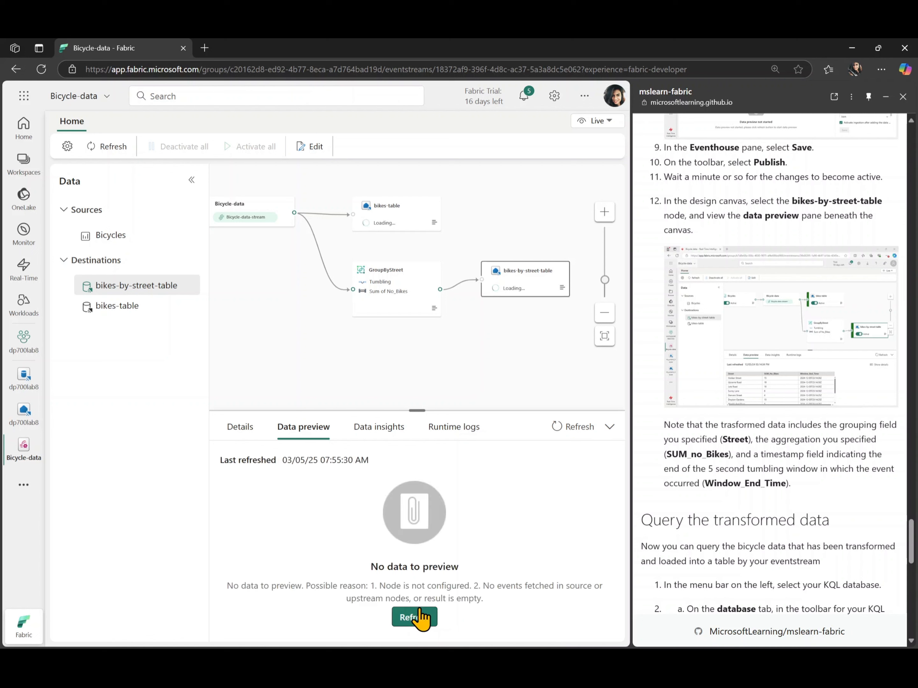
pyautogui.click(419, 617)
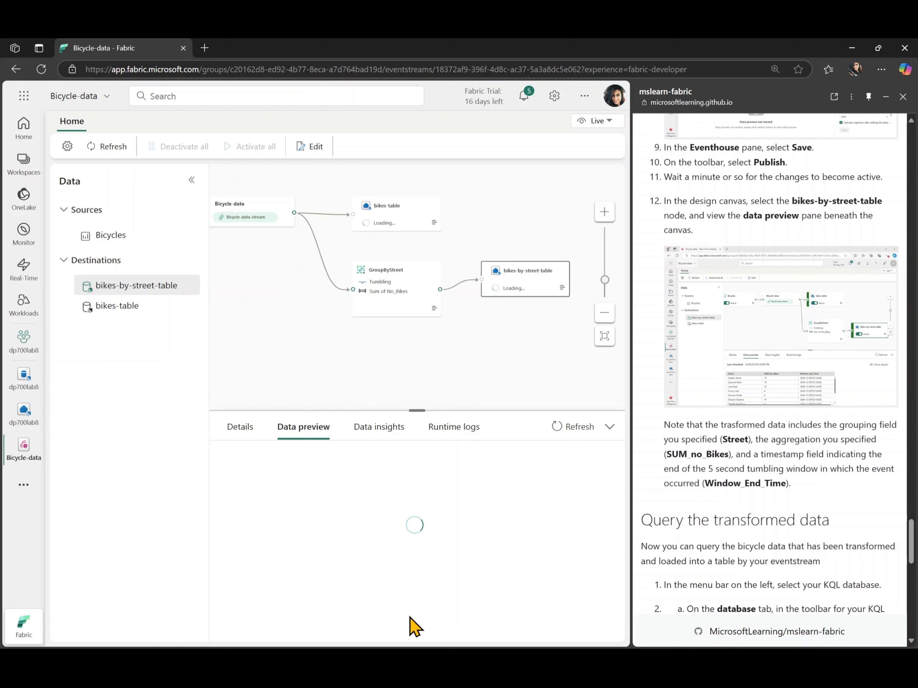
# Select the bikes-table node, refresh its data preview and look through the bike point rows
pyautogui.click(384, 212)
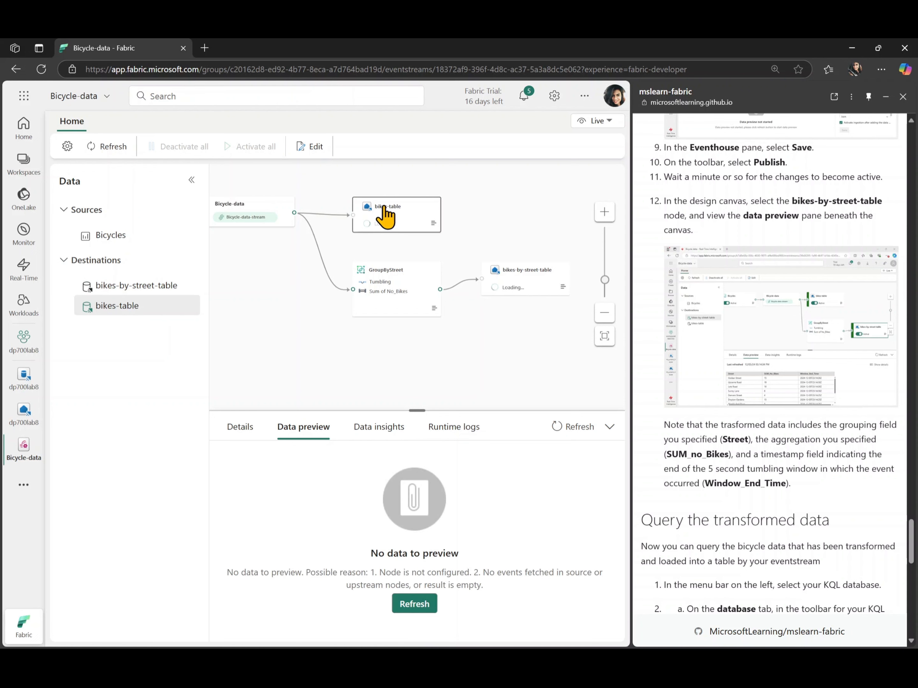
pyautogui.click(427, 604)
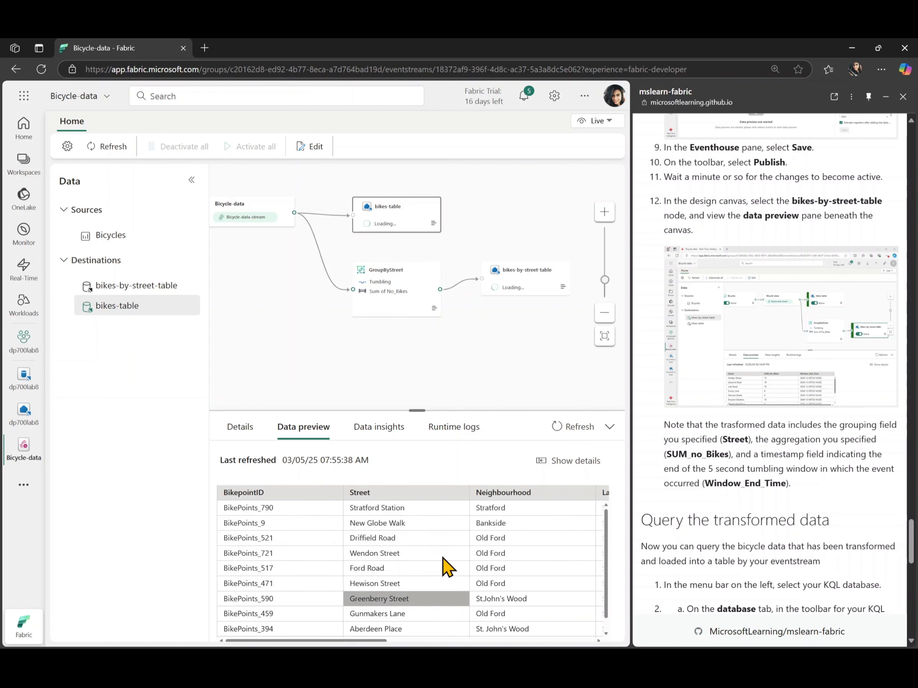
pyautogui.scroll(-1, 379, 596)
pyautogui.scroll(1, 386, 600)
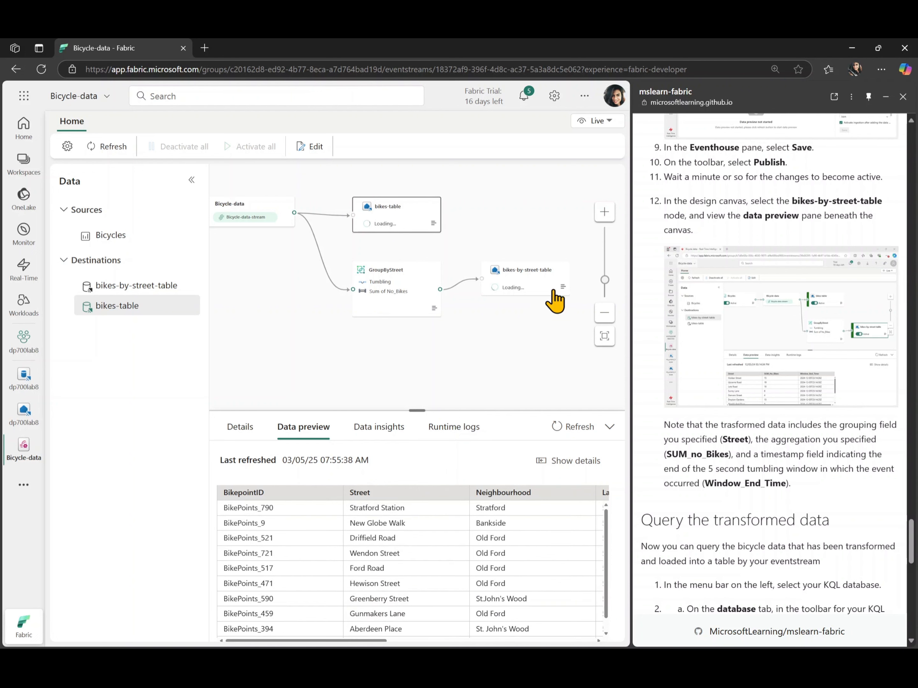
# Select the bikes-by-street-table node again and refresh its data preview repeatedly to check for grouped events
pyautogui.click(522, 288)
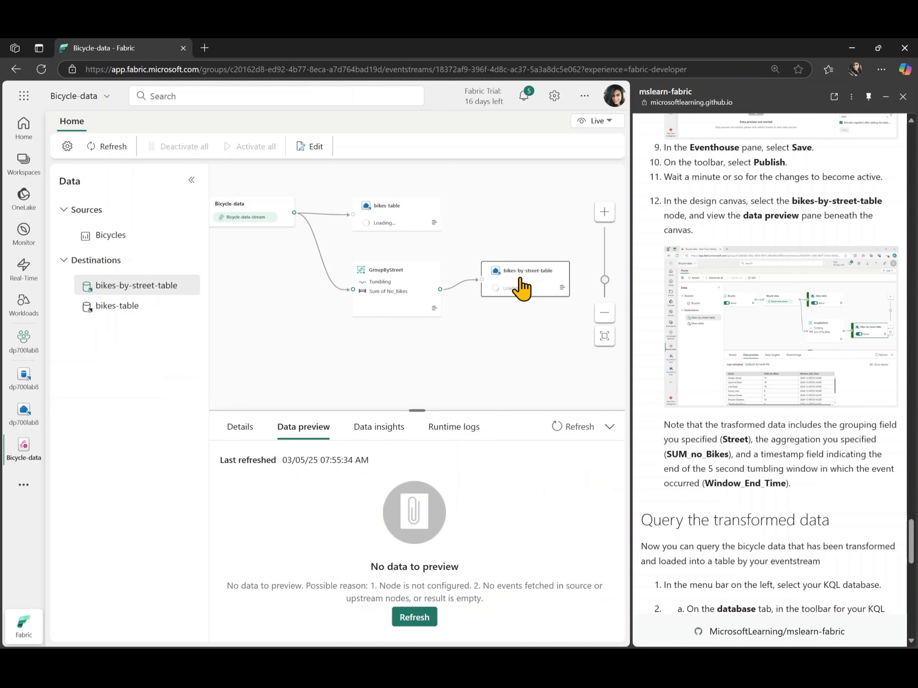
pyautogui.click(419, 613)
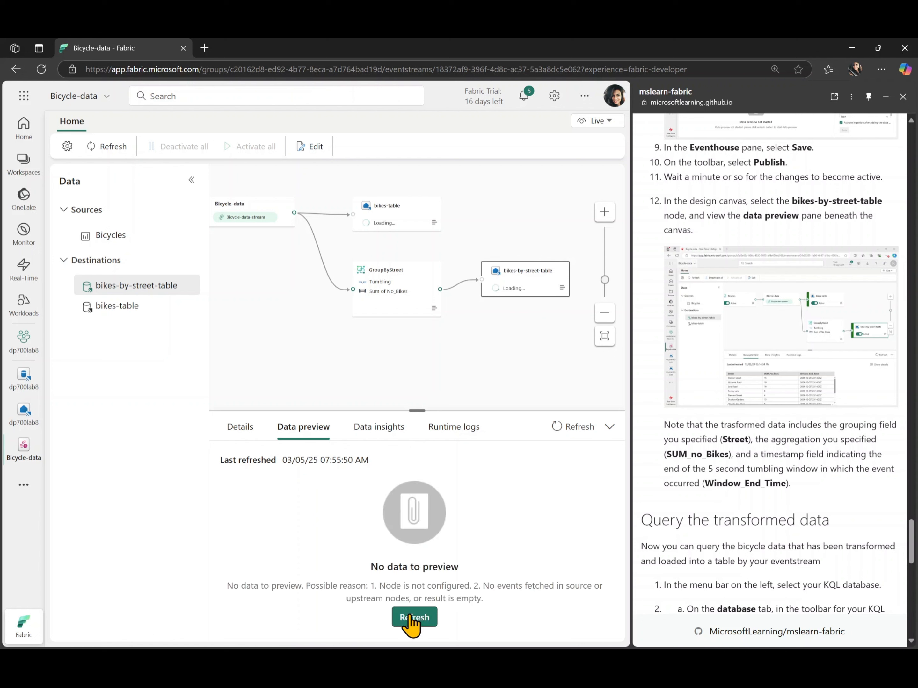
pyautogui.click(411, 621)
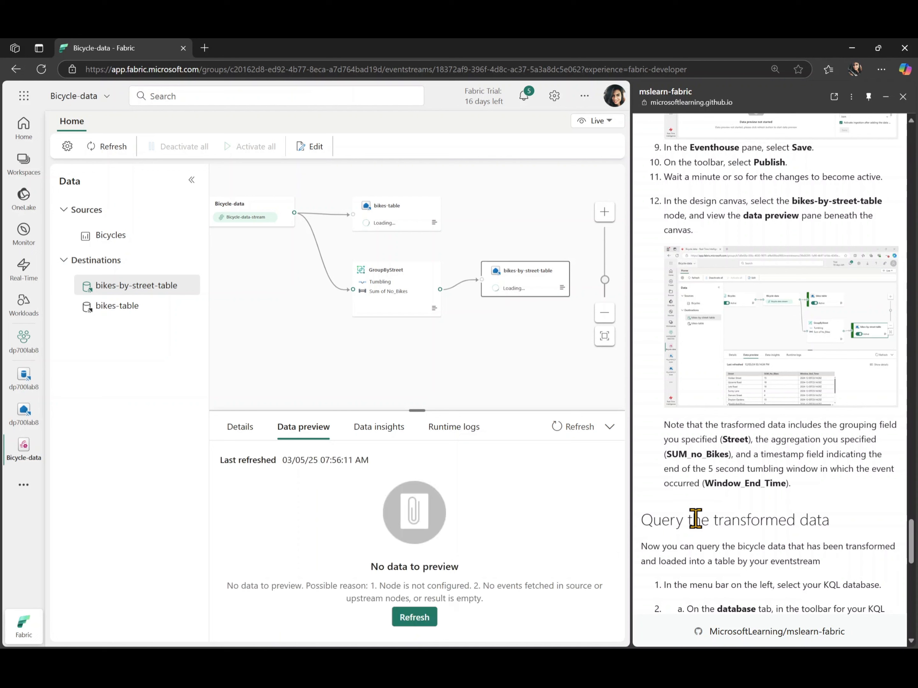
pyautogui.click(574, 432)
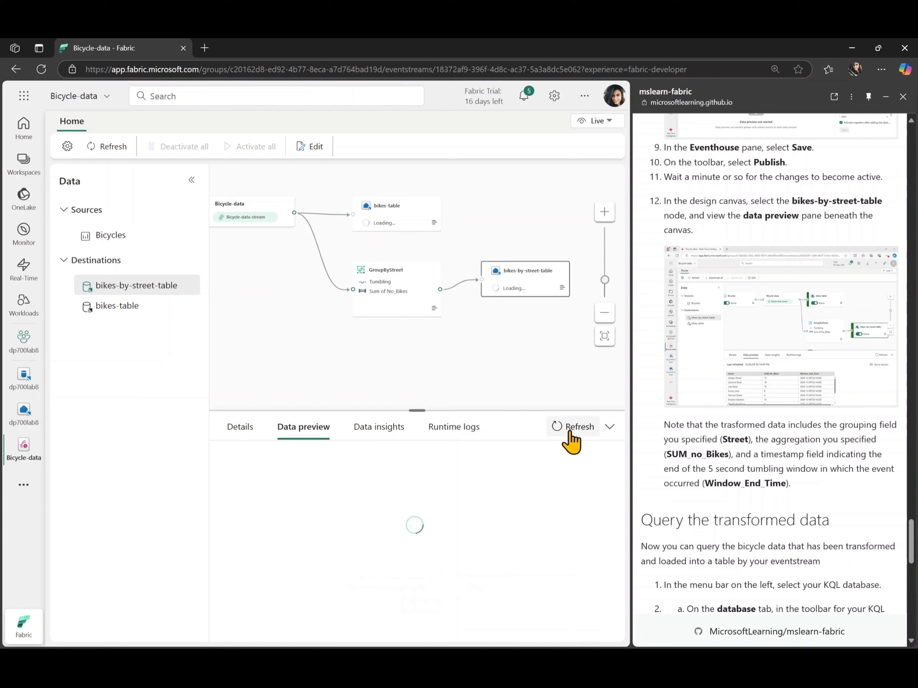
# Open the dp700lab8 KQL database and refresh the eventhouse view to update its list of tables
pyautogui.scroll(-3, 715, 464)
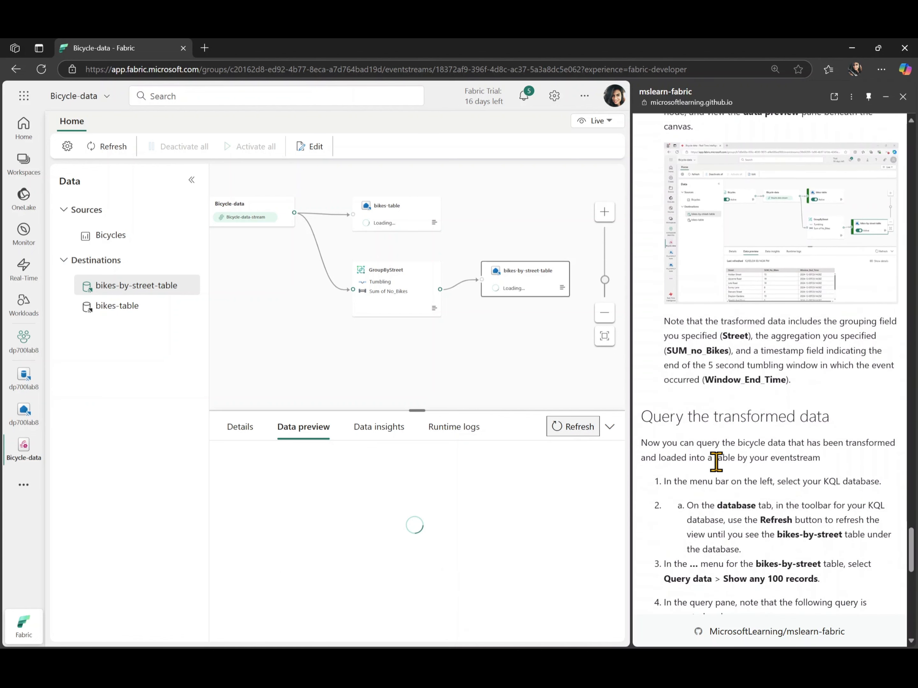
pyautogui.scroll(-5, 716, 462)
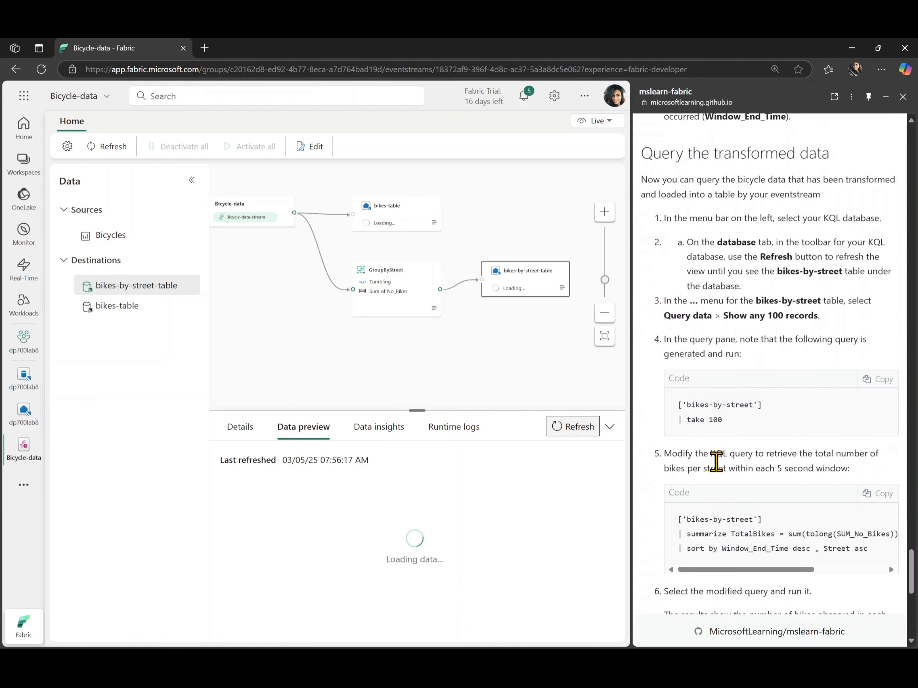
pyautogui.scroll(-1, 716, 462)
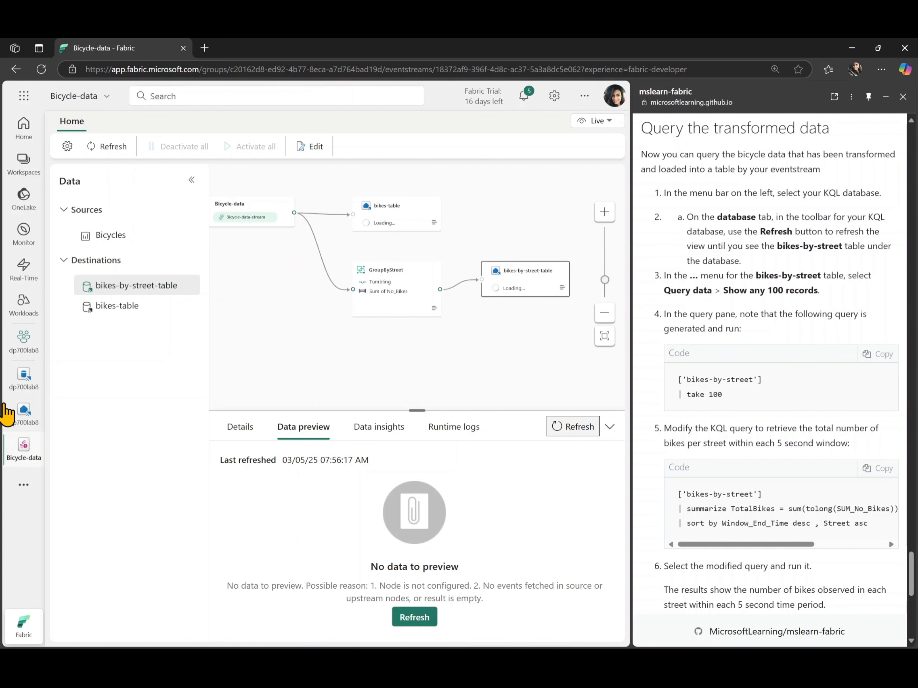
pyautogui.click(23, 381)
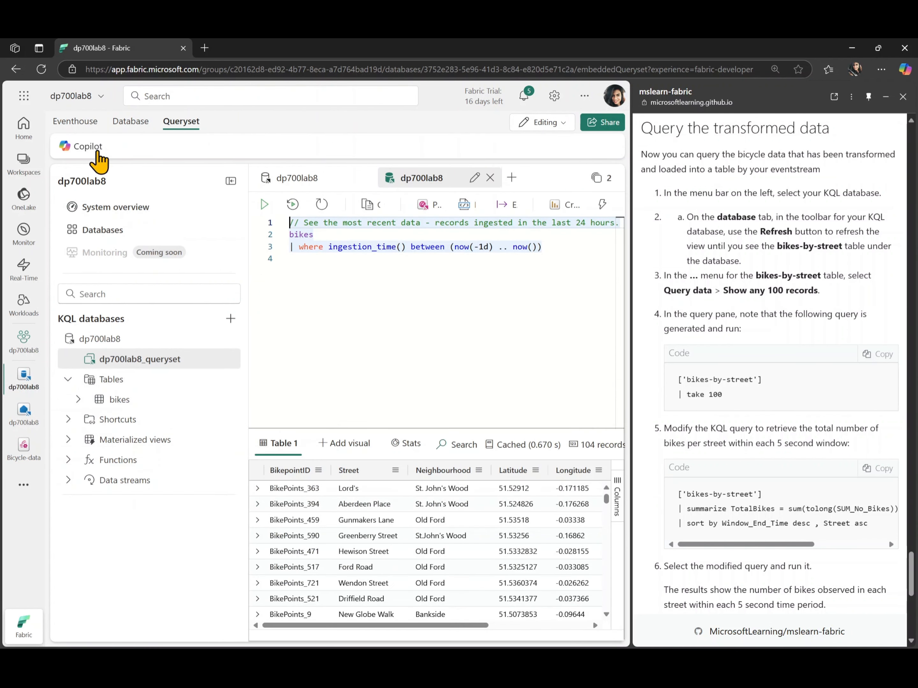
pyautogui.click(136, 124)
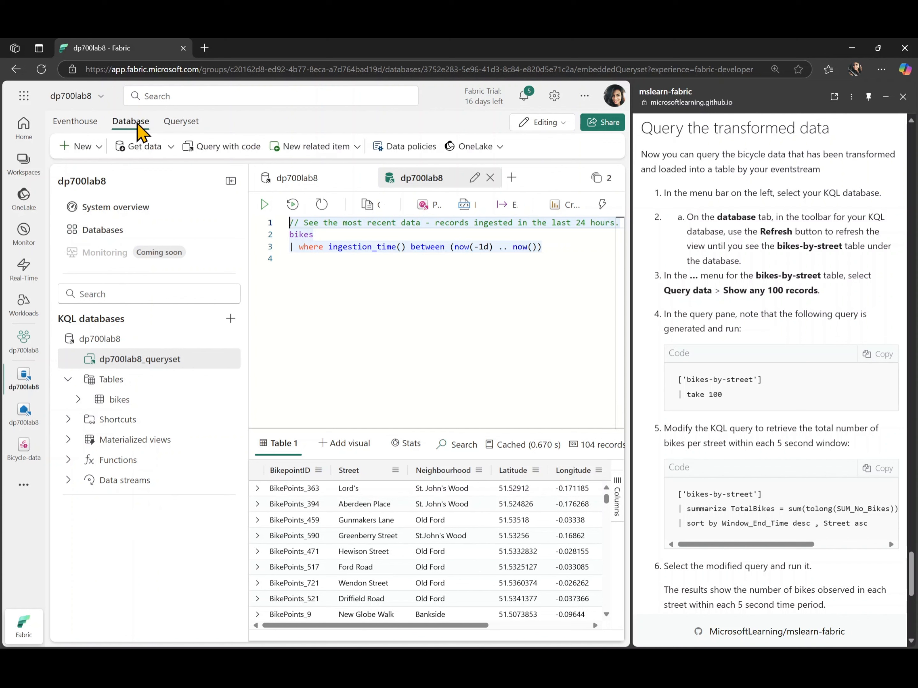
pyautogui.click(74, 123)
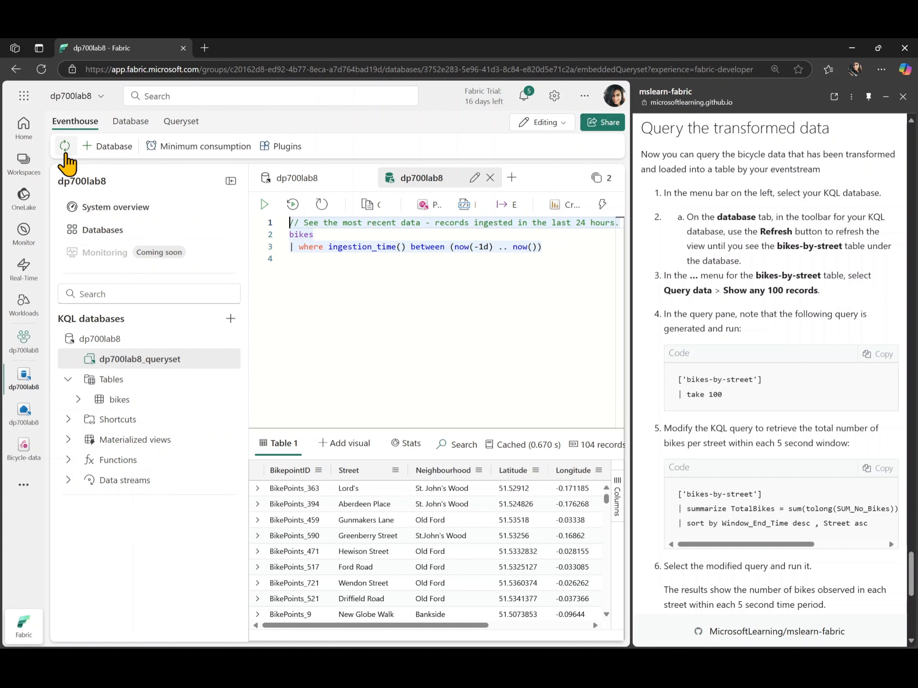
pyautogui.click(65, 154)
pyautogui.moveTo(102, 430)
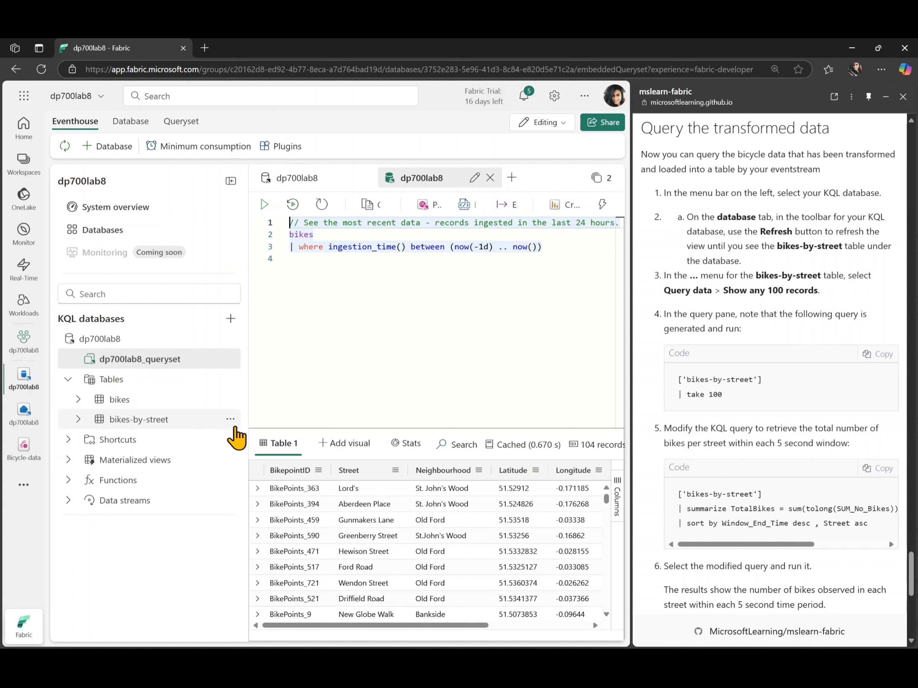
# Query the bikes-by-street table with the ready-made query that shows any 100 records
pyautogui.click(230, 419)
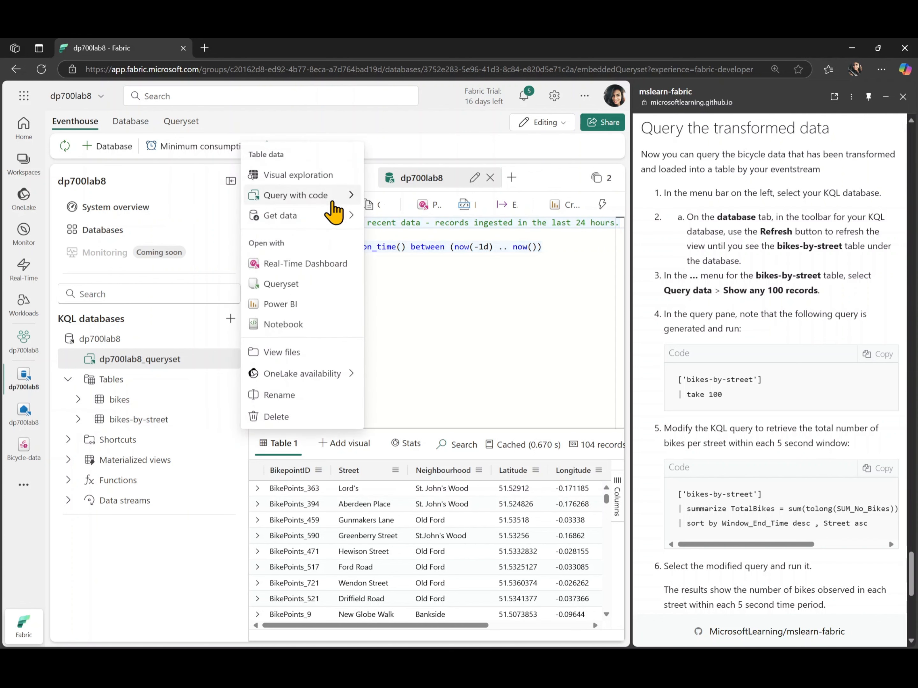
pyautogui.moveTo(353, 200)
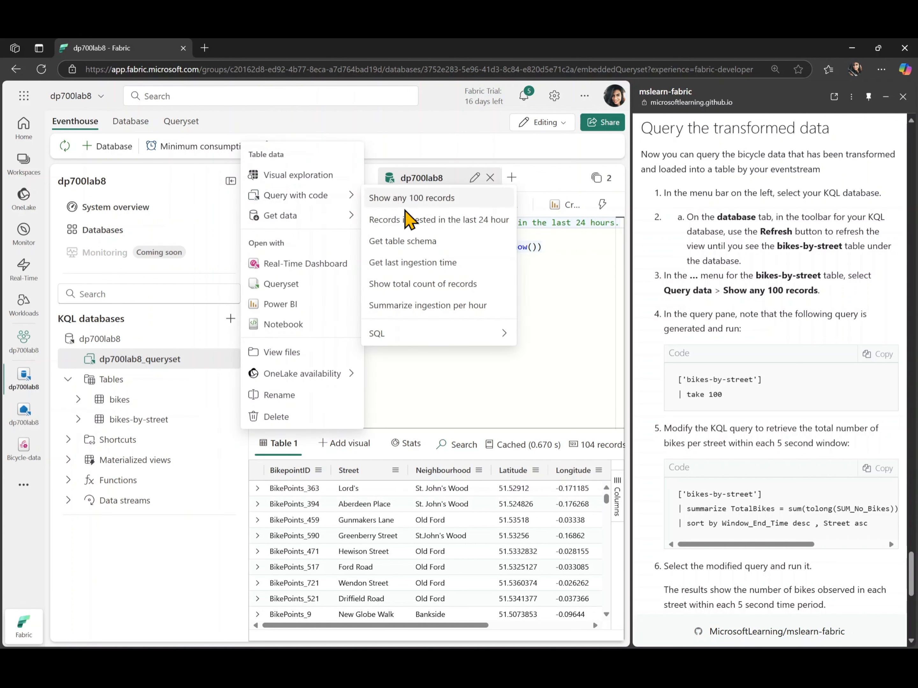
pyautogui.click(423, 200)
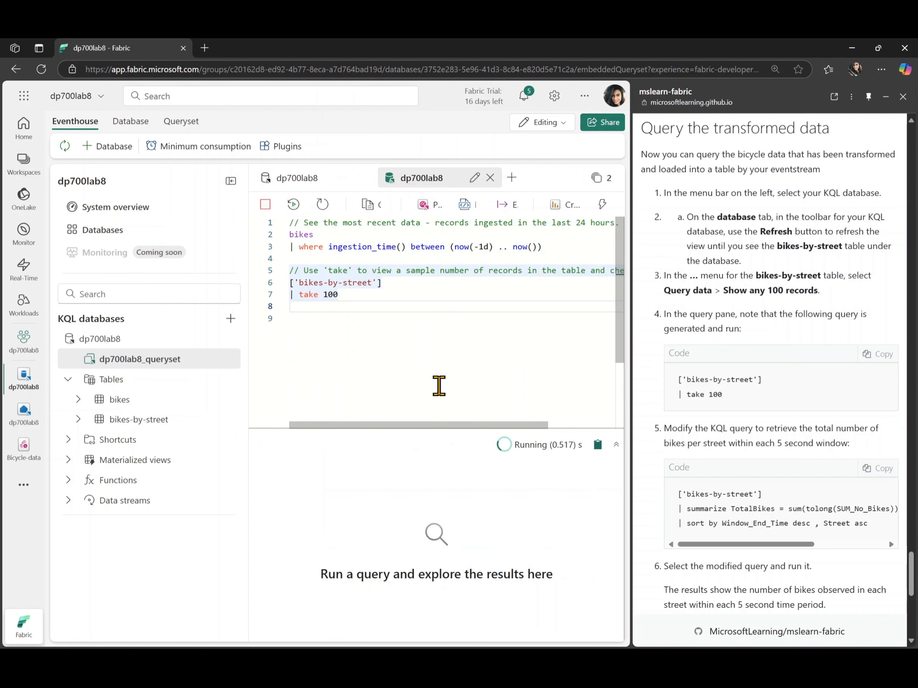
pyautogui.scroll(-3, 434, 573)
pyautogui.scroll(10, 435, 577)
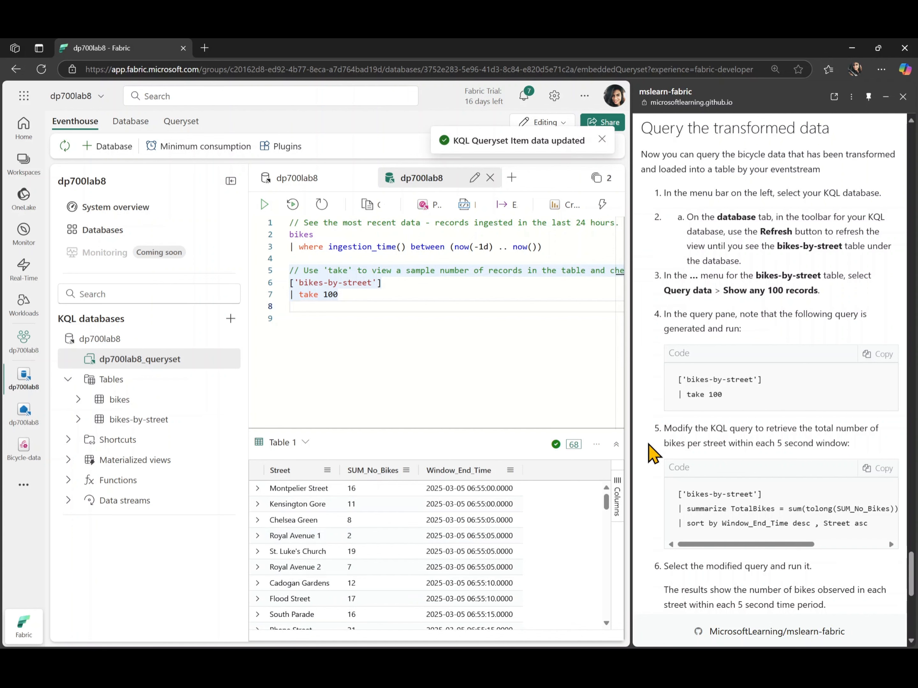
# Replace the take 100 query with the lab's bikes-by-street query summing TotalBikes by Window_End_Time and Street, and remove its extra indentation
pyautogui.scroll(-4, 652, 453)
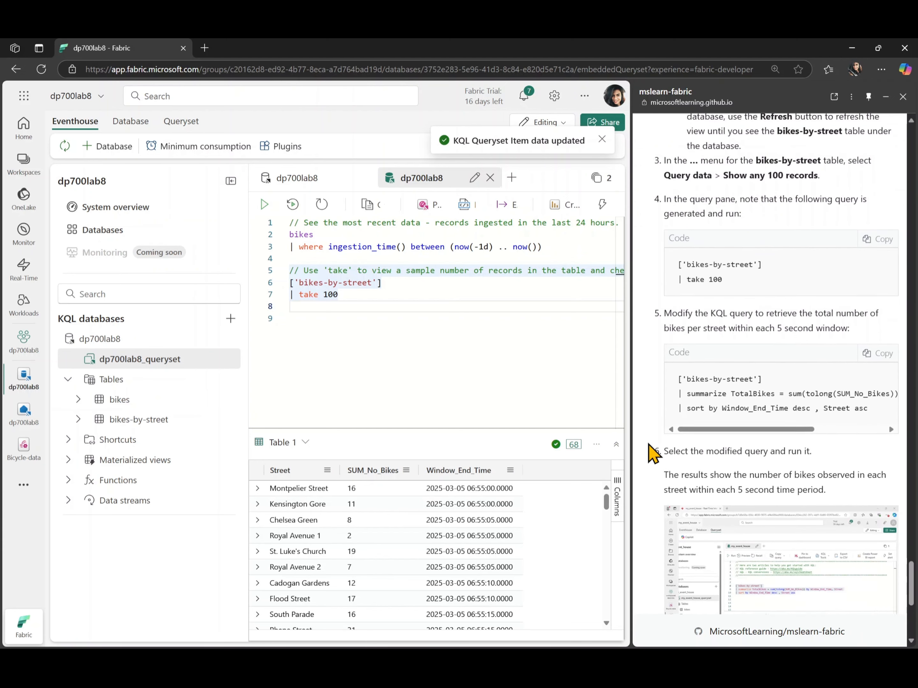
pyautogui.click(870, 306)
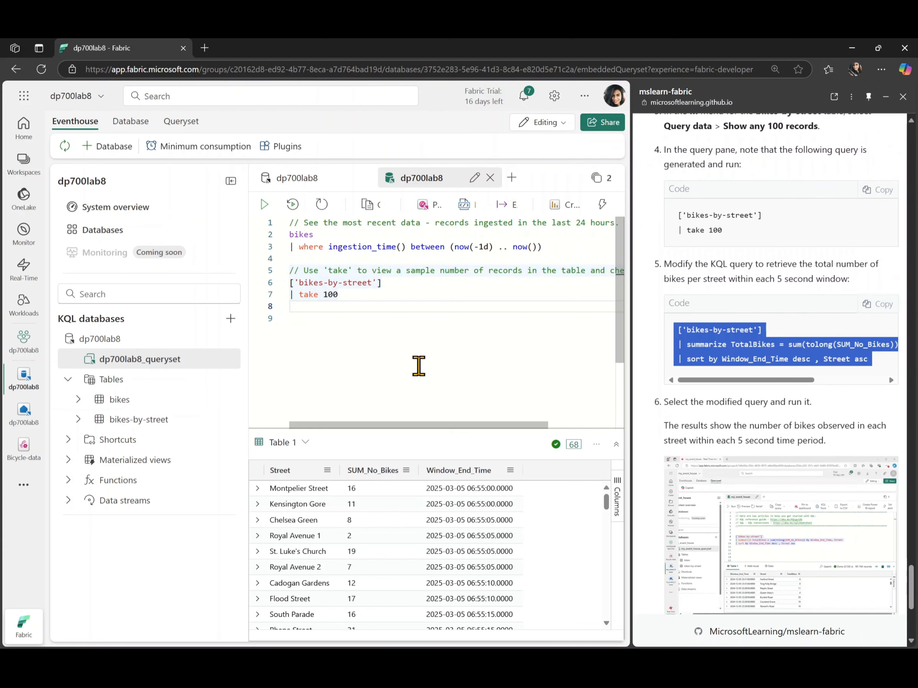
pyautogui.click(348, 314)
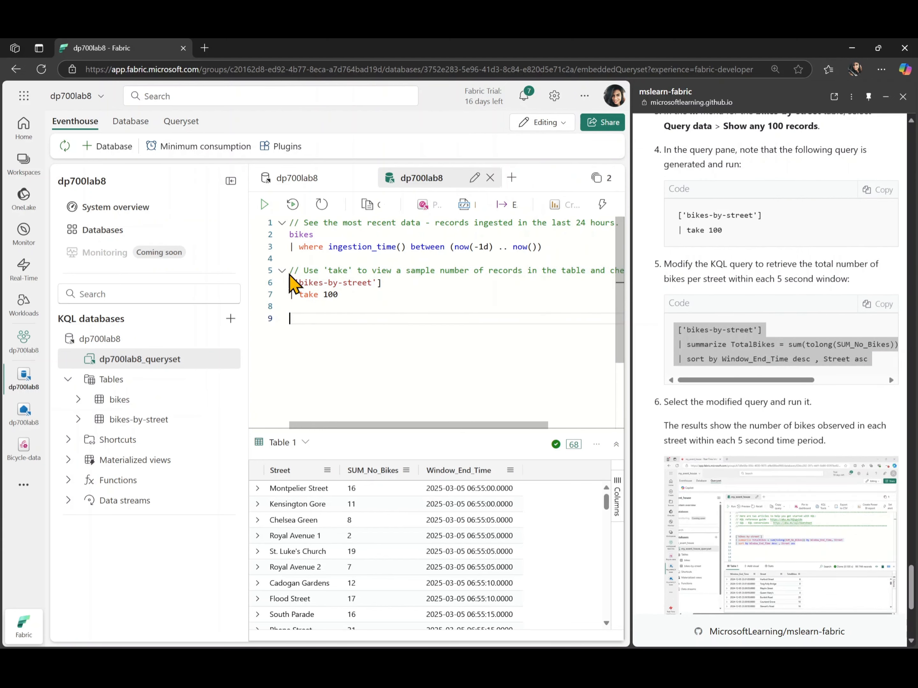
pyautogui.moveTo(290, 271); pyautogui.dragTo(324, 369)
pyautogui.hotkey('ctrl', 'v')
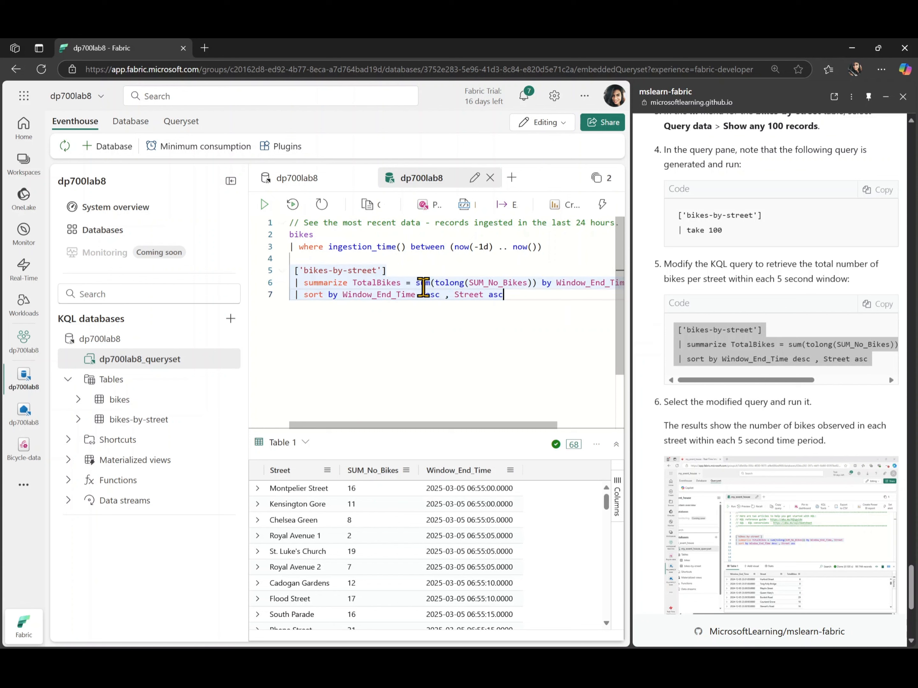
pyautogui.moveTo(519, 297); pyautogui.dragTo(274, 286)
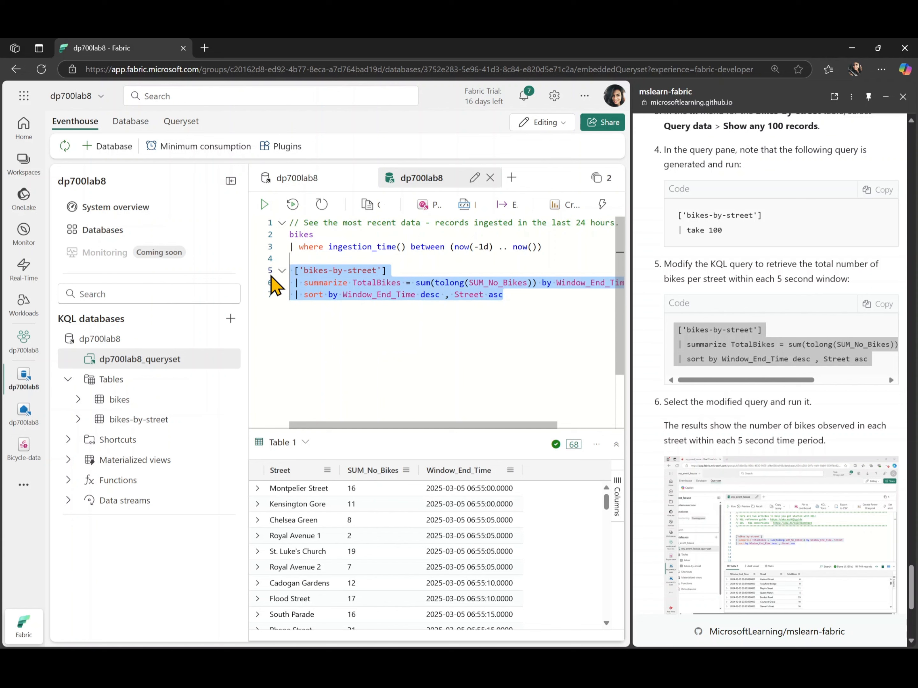
pyautogui.hotkey('shift', 'Tab')
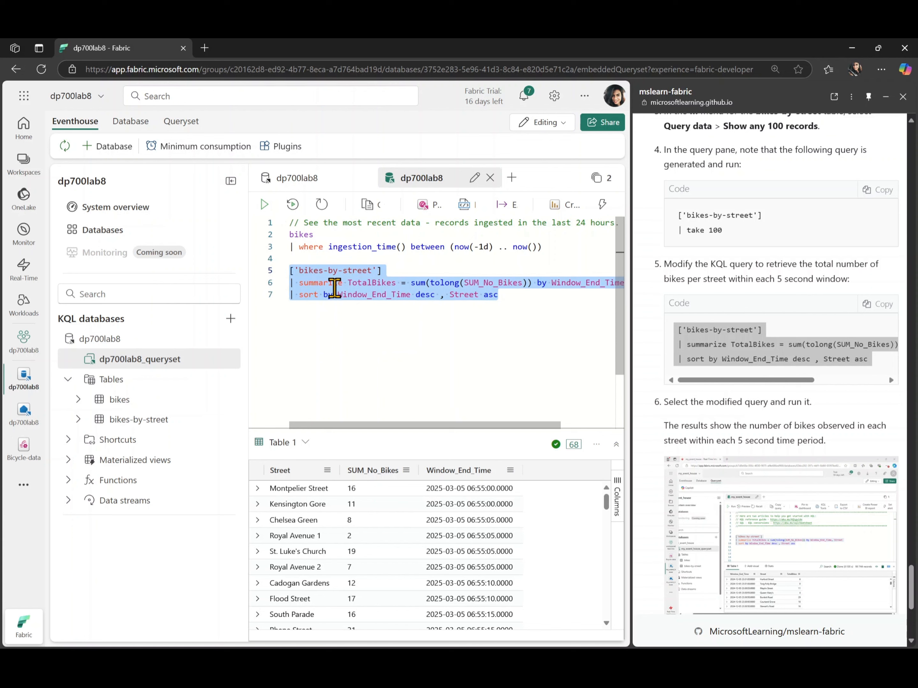
# Select the whole bikes-by-street summarize query, collapse the database explorer for more room, and run the selected query
pyautogui.click(391, 271)
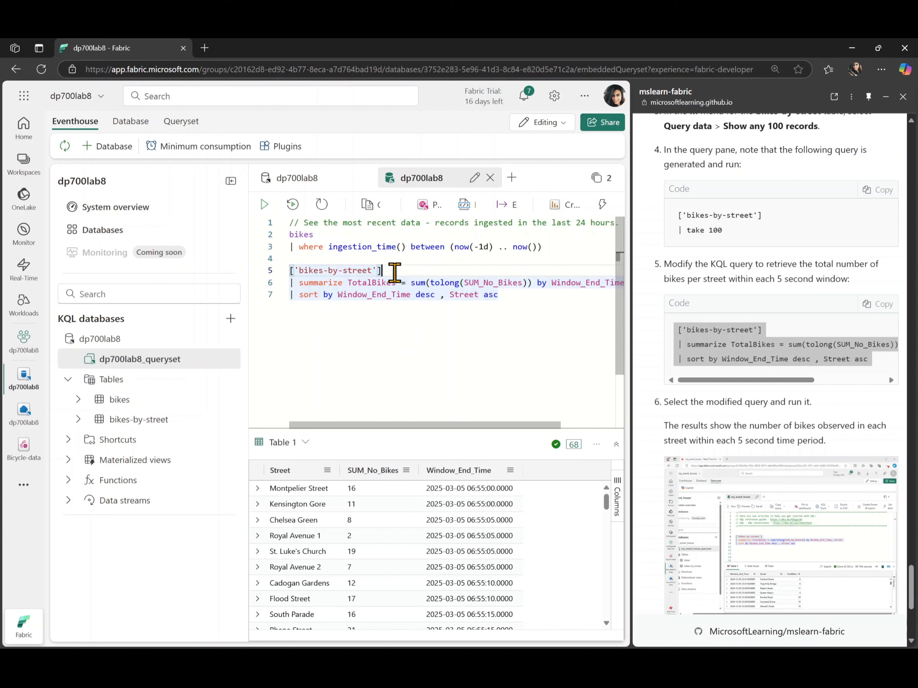
pyautogui.moveTo(520, 298); pyautogui.dragTo(291, 270)
pyautogui.click(231, 180)
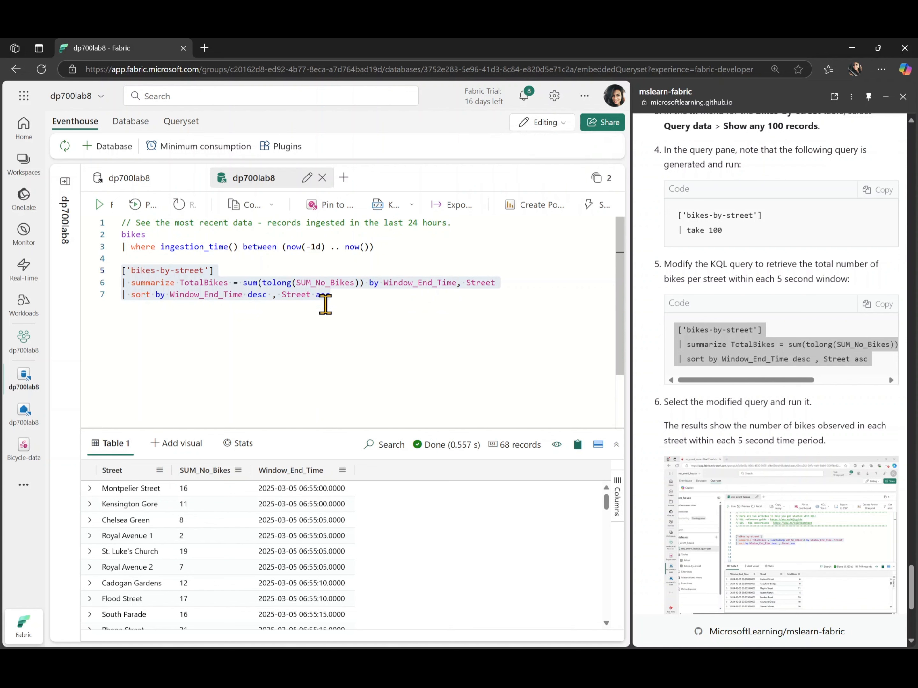
pyautogui.click(100, 205)
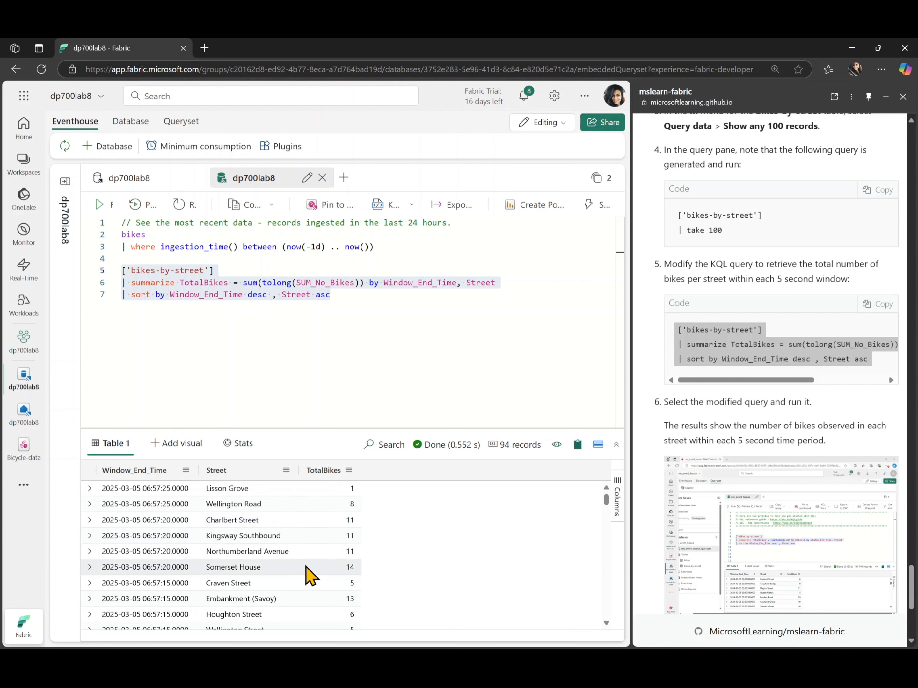
pyautogui.scroll(-4, 689, 458)
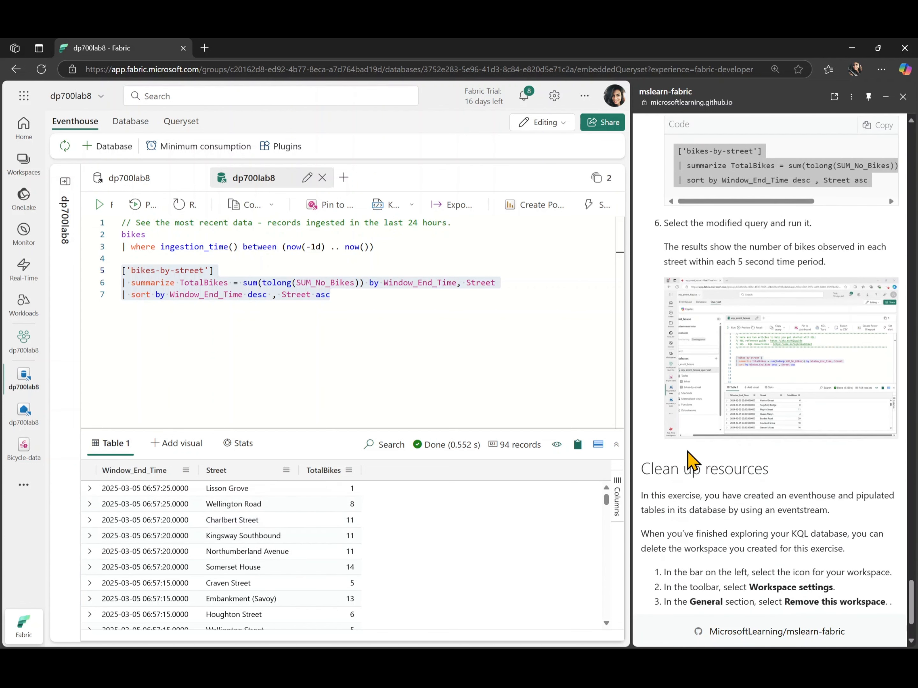